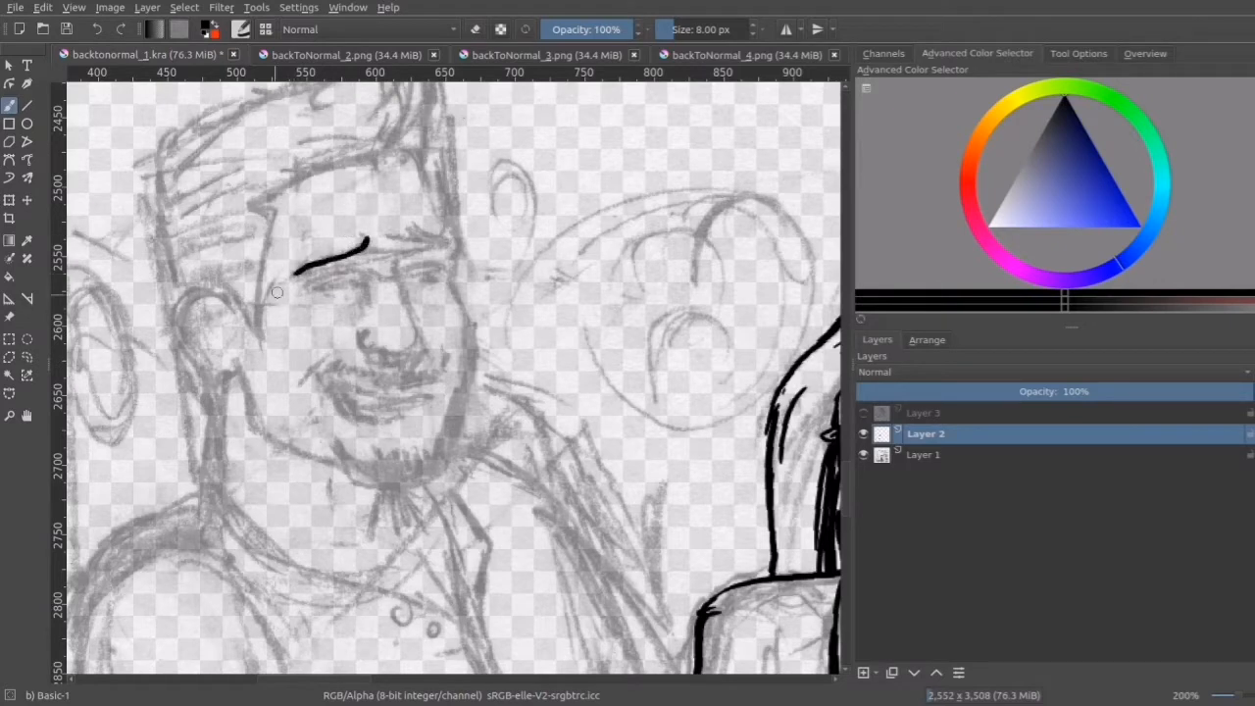
- Thicken the inked near eyebrow of the man's face and ink the shorter far eyebrow over the sketch
key("plus")
key("plus")
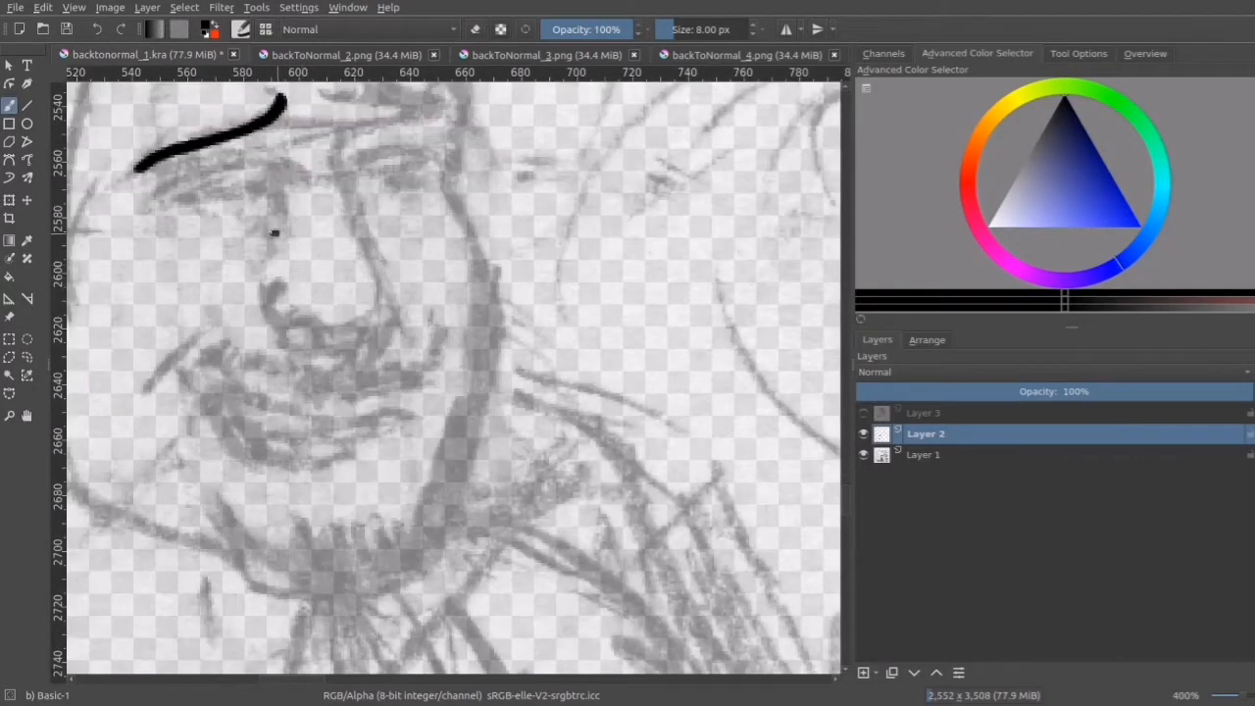
left_click_drag(275, 232, 371, 331)
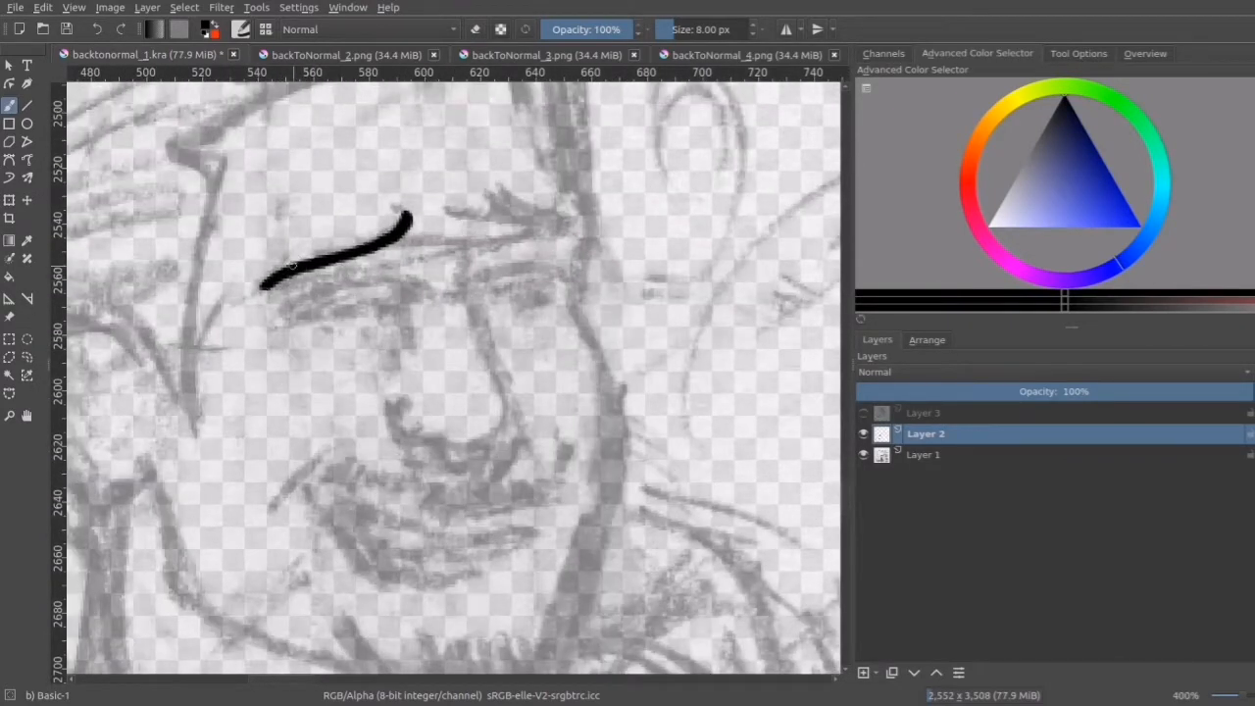
mouse_move(291, 265)
left_mouse_down()
mouse_move(380, 234)
mouse_move(409, 201)
left_mouse_up()
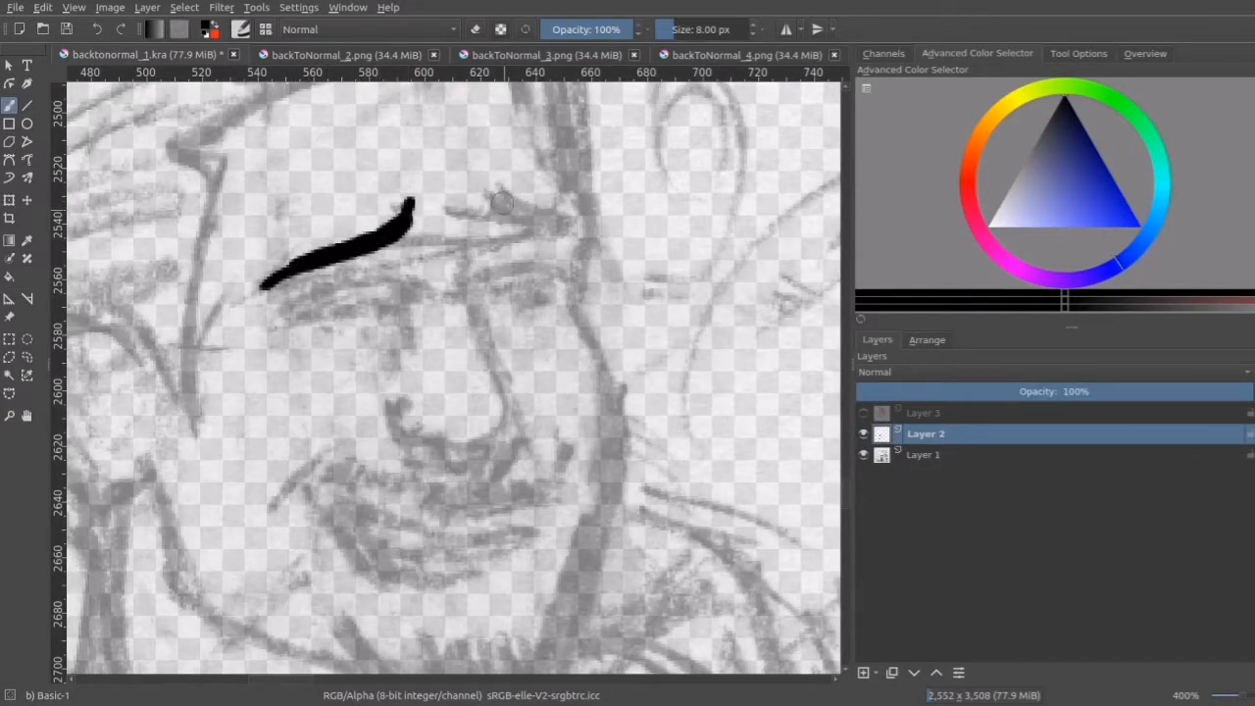
mouse_move(490, 193)
left_mouse_down()
mouse_move(543, 216)
mouse_move(562, 240)
left_mouse_up()
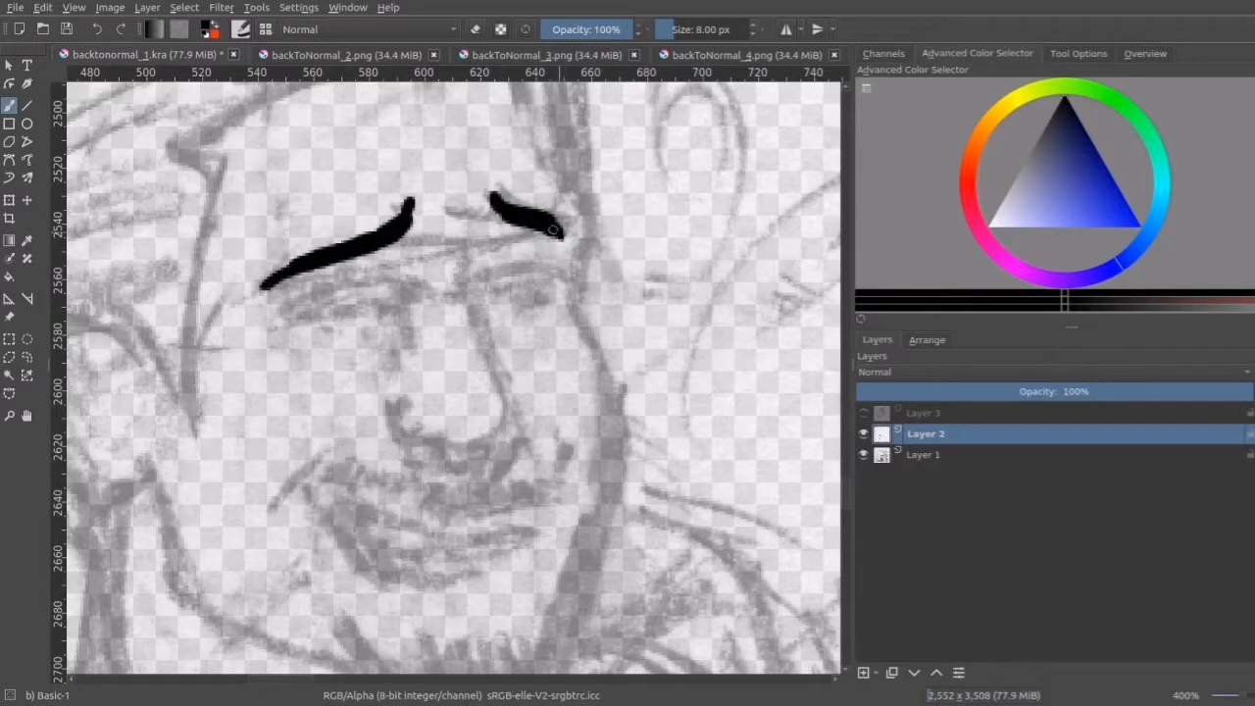
- Ink the upper and lower lids of the eye beneath the longer eyebrow, redrawing the lower lid as one full line
left_click(298, 309)
mouse_move(300, 308)
left_mouse_down()
mouse_move(345, 287)
mouse_move(376, 288)
mouse_move(396, 305)
mouse_move(369, 291)
mouse_move(322, 316)
mouse_move(337, 317)
left_mouse_up()
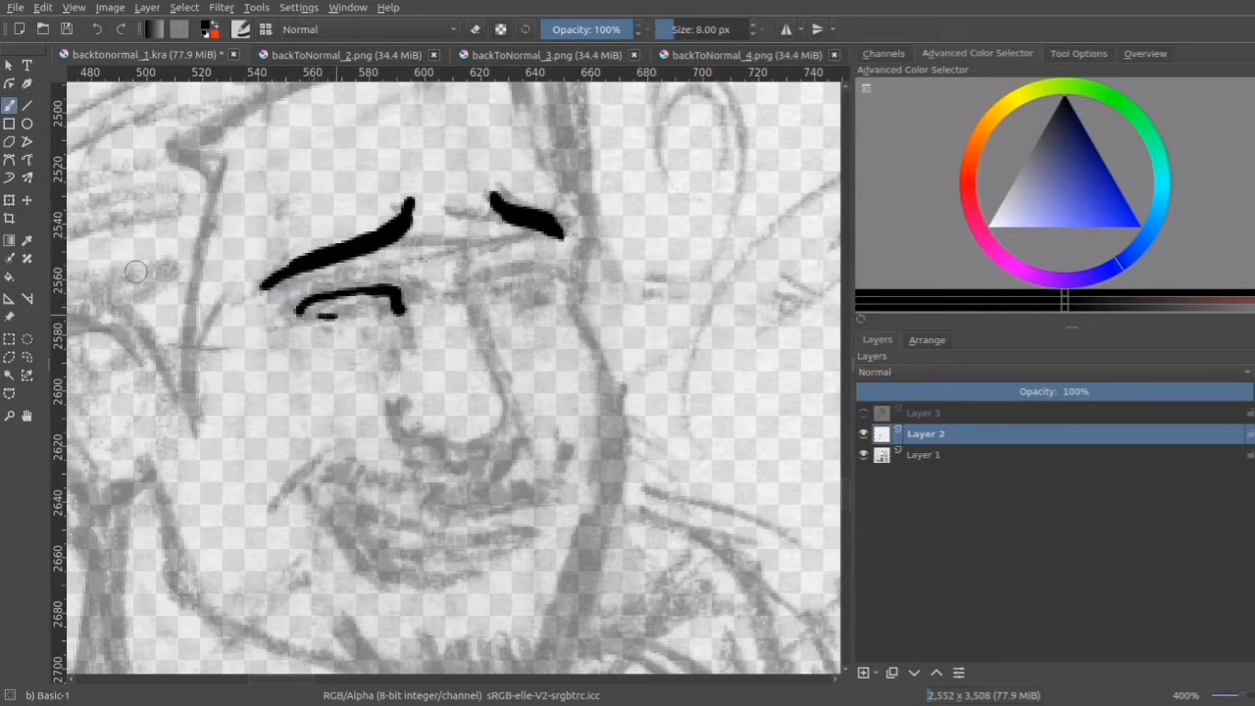
key("ctrl+z")
mouse_move(314, 322)
left_mouse_down()
mouse_move(325, 344)
mouse_move(363, 349)
mouse_move(272, 383)
mouse_move(306, 383)
mouse_move(377, 343)
mouse_move(334, 375)
left_mouse_up()
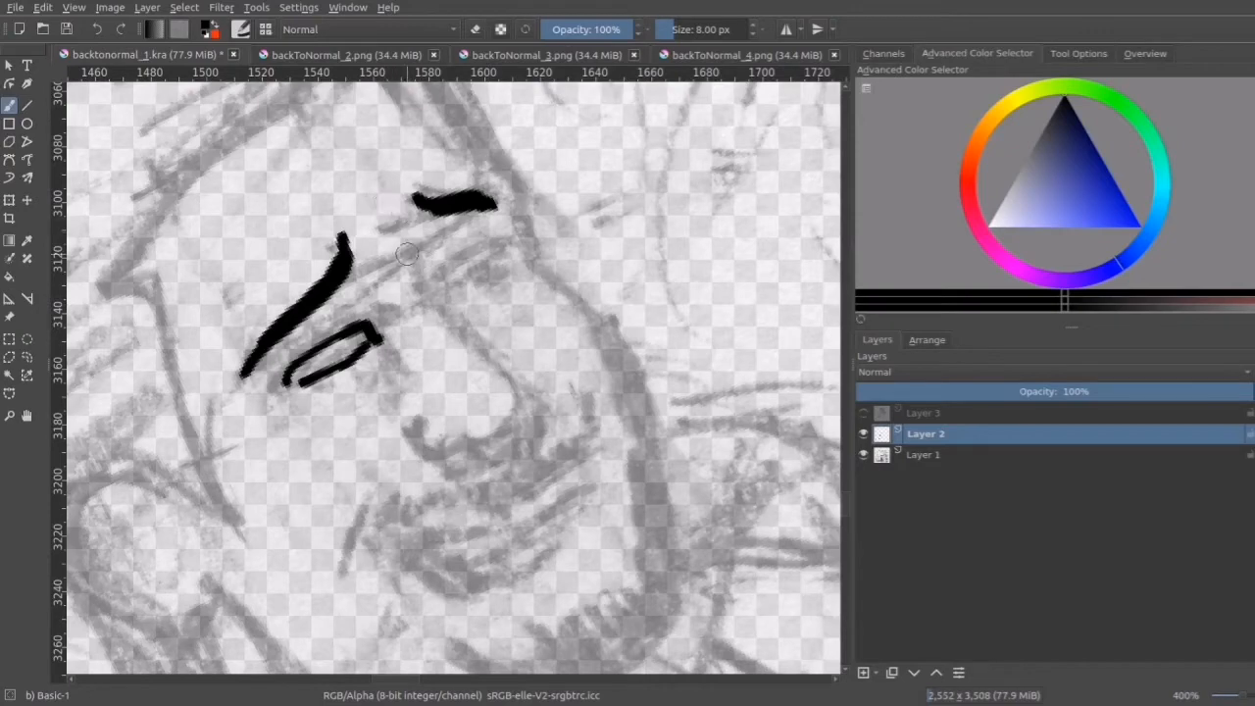
- Ink the nose from the bridge down to the tip, with the curved nostril on the near side
left_click_drag(407, 253, 433, 306)
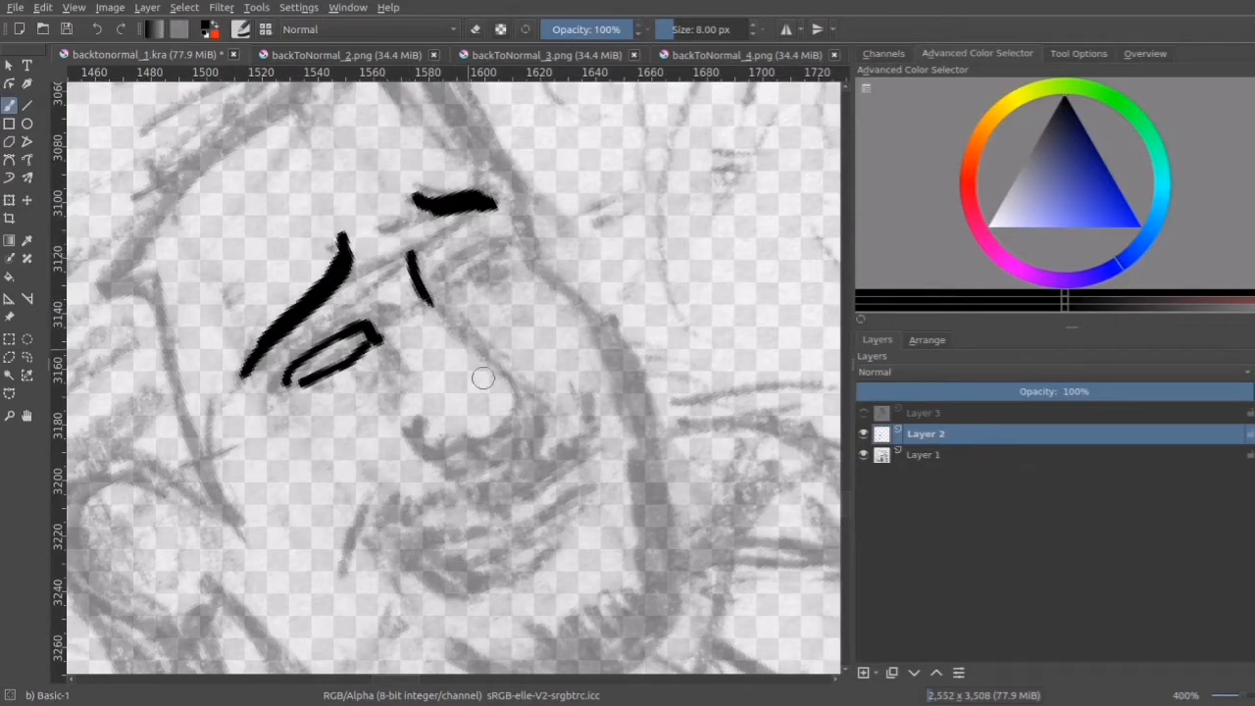
left_click_drag(461, 375, 488, 160)
left_click_drag(672, 159, 530, 154)
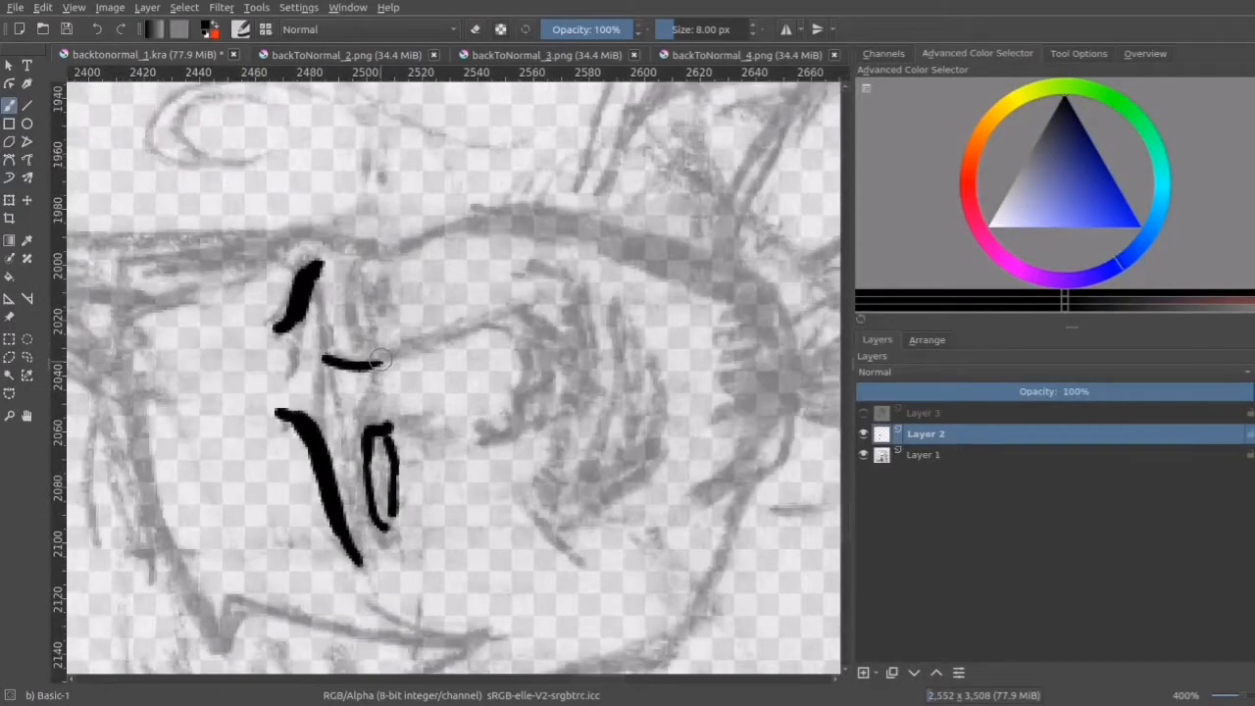
mouse_move(405, 350)
left_mouse_down()
mouse_move(495, 319)
mouse_move(555, 351)
mouse_move(513, 388)
mouse_move(460, 407)
mouse_move(466, 457)
left_mouse_up()
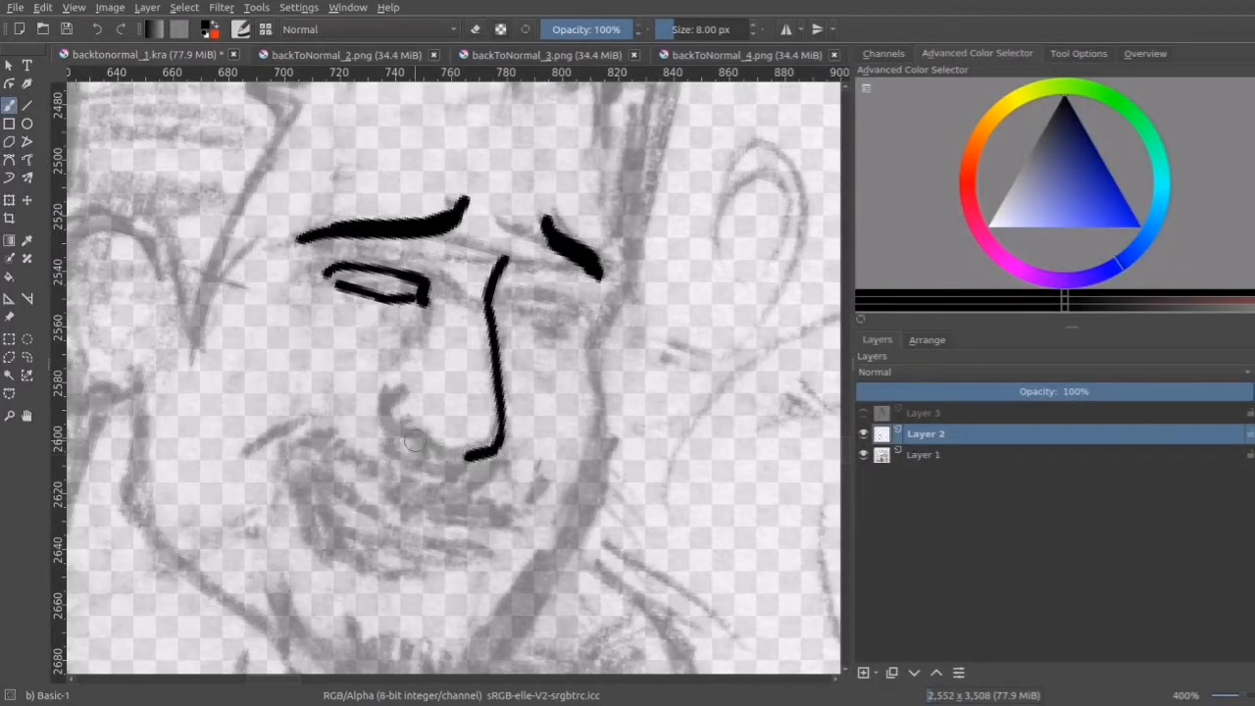
left_click_drag(398, 435, 430, 449)
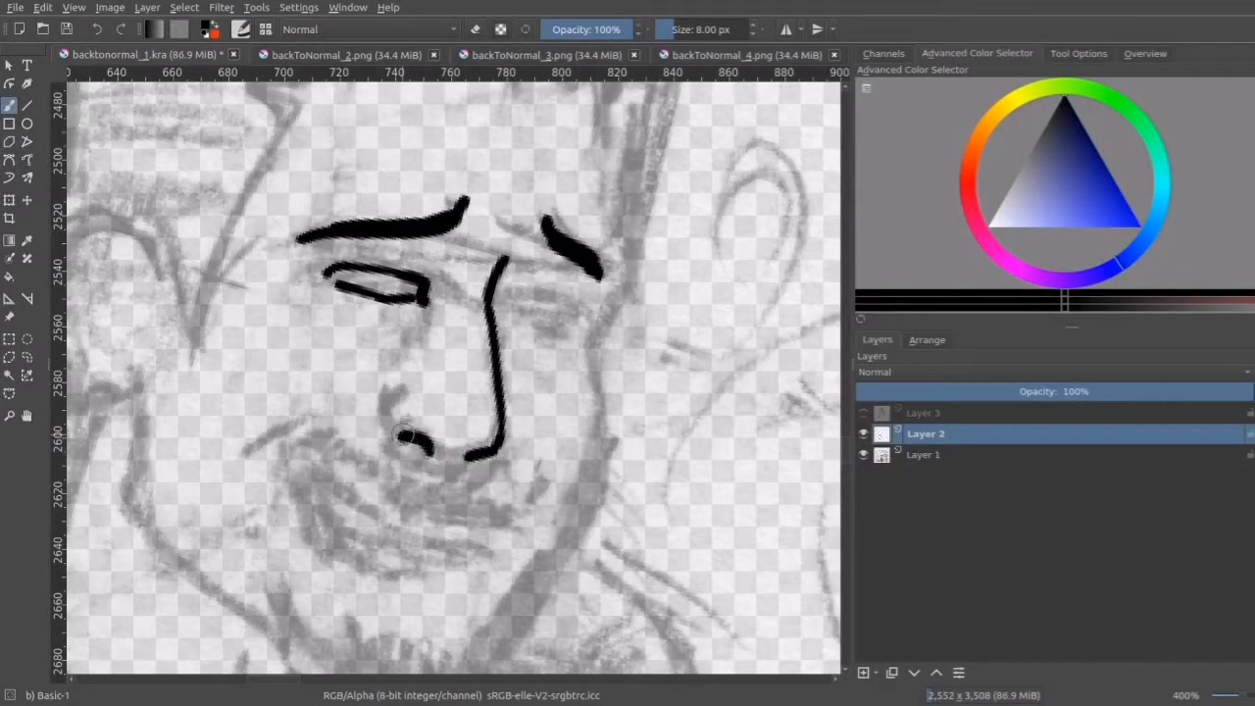
left_click_drag(398, 396, 385, 424)
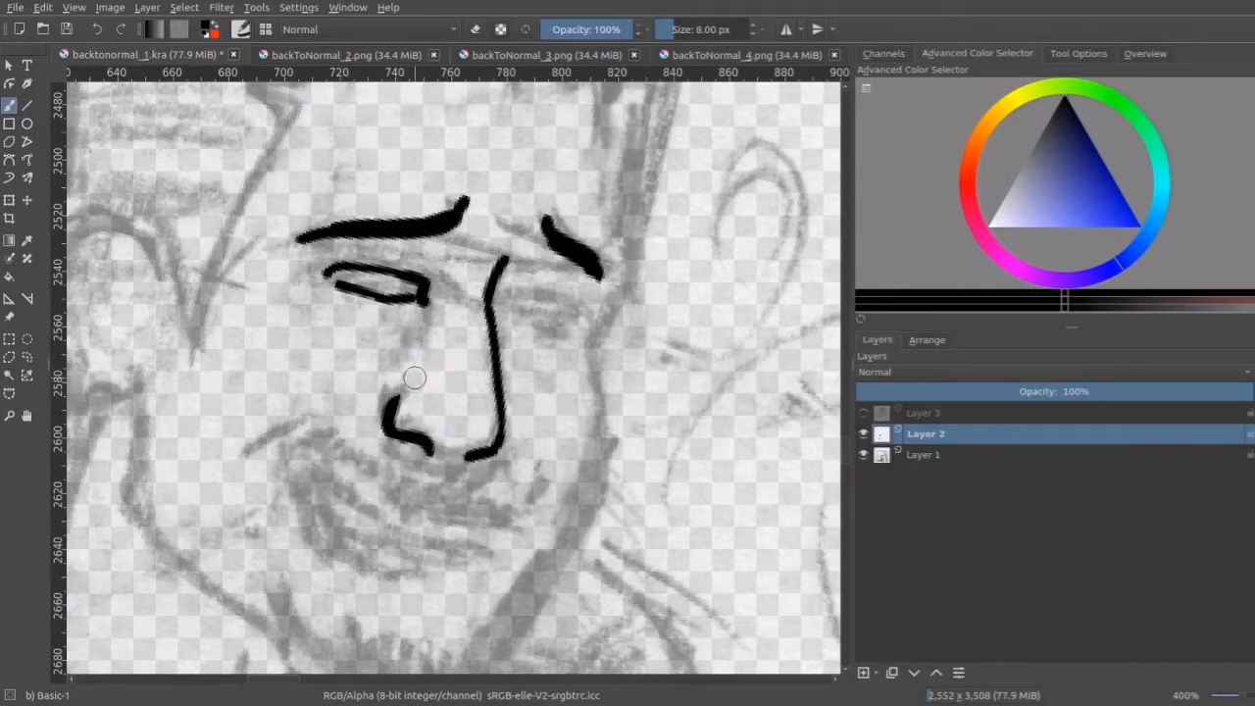
- Ink a short smile crease on the near cheek and the upper and lower lids of the far eye
mouse_move(277, 437)
left_mouse_down()
mouse_move(326, 410)
mouse_move(263, 455)
left_mouse_up()
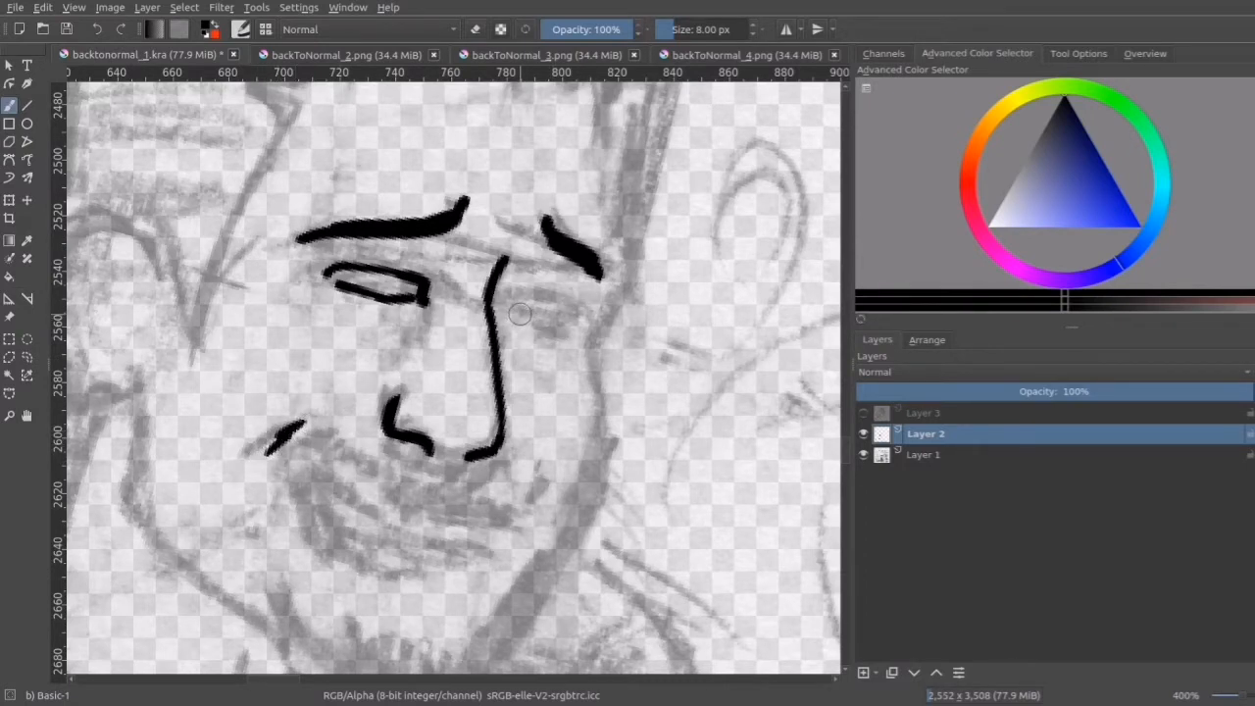
left_click_drag(522, 312, 555, 331)
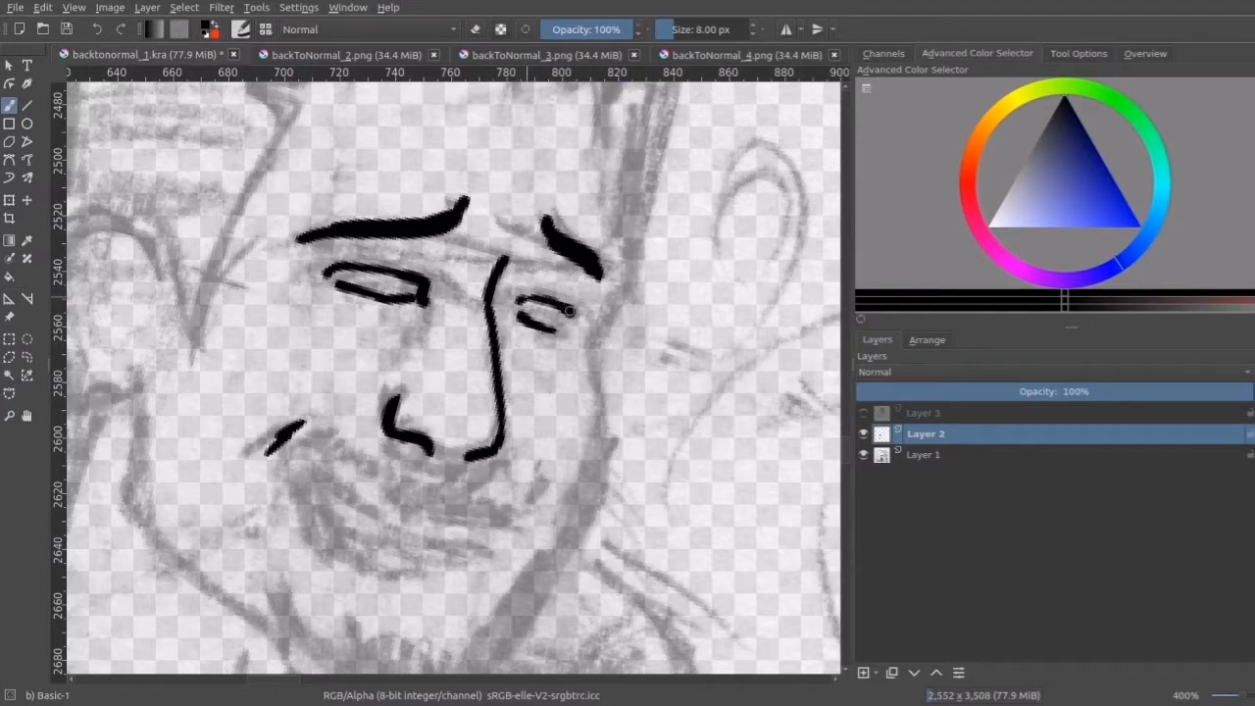
left_click_drag(549, 314, 579, 324)
- Ink the short eye-socket contour beside the far eye, undoing the first stroke and redrawing it
left_click_drag(634, 290, 603, 326)
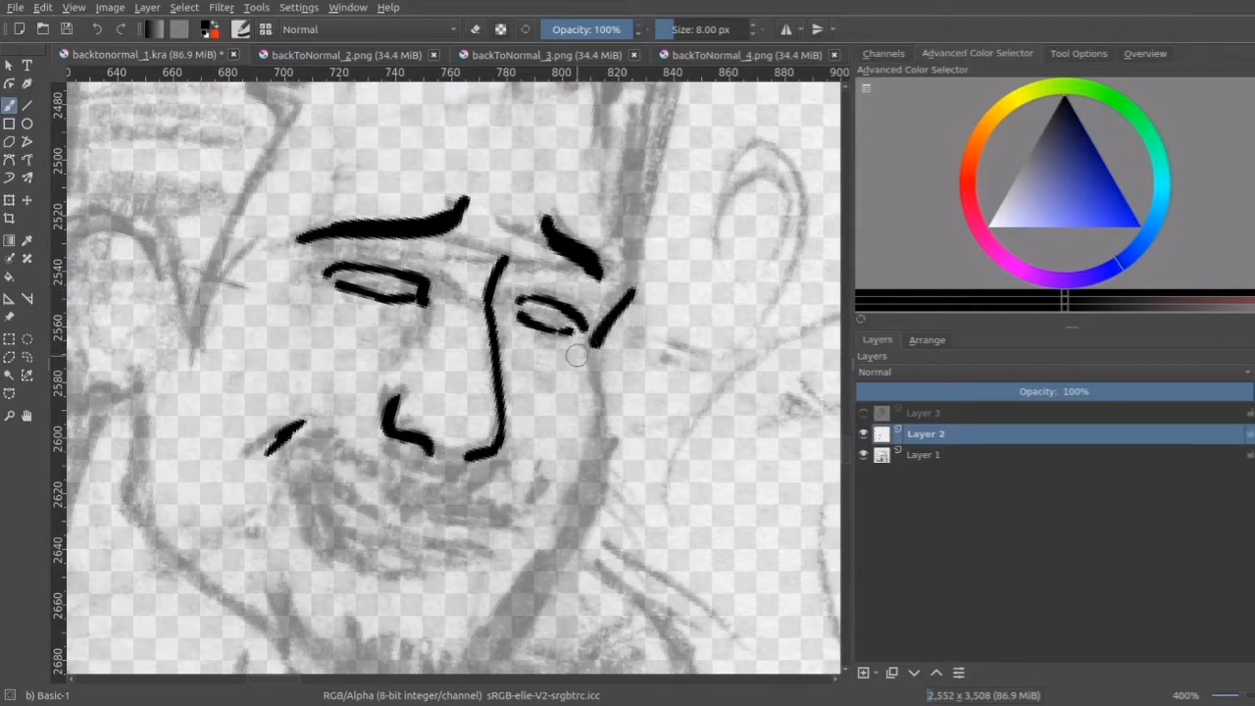
key("ctrl+z")
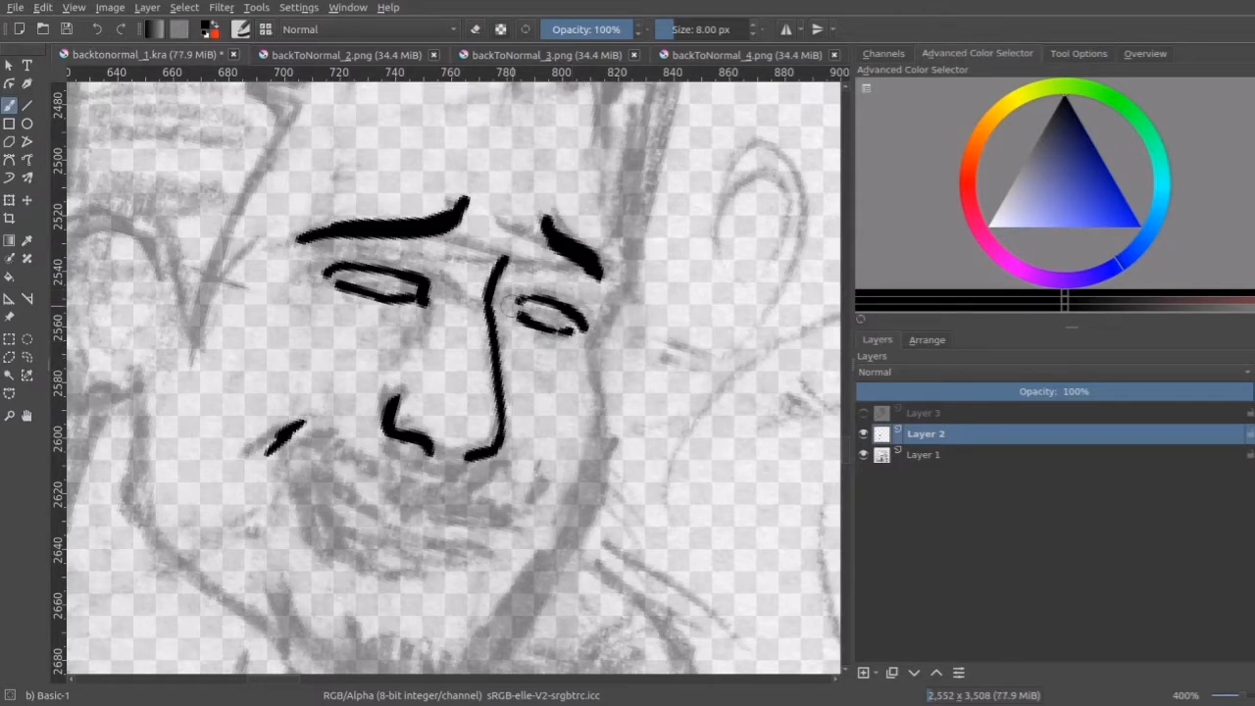
mouse_move(520, 314)
left_mouse_down()
mouse_move(523, 275)
mouse_move(451, 250)
mouse_move(359, 271)
left_mouse_up()
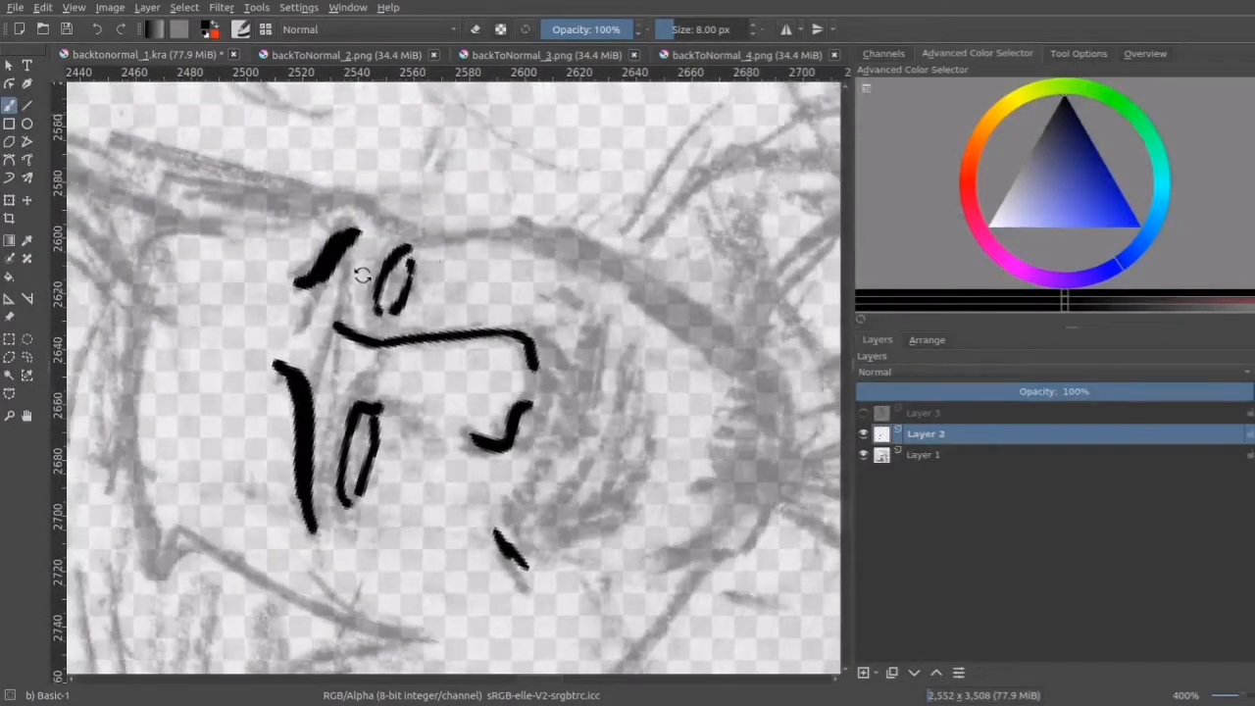
mouse_move(412, 232)
left_mouse_down()
mouse_move(307, 324)
mouse_move(280, 328)
left_mouse_up()
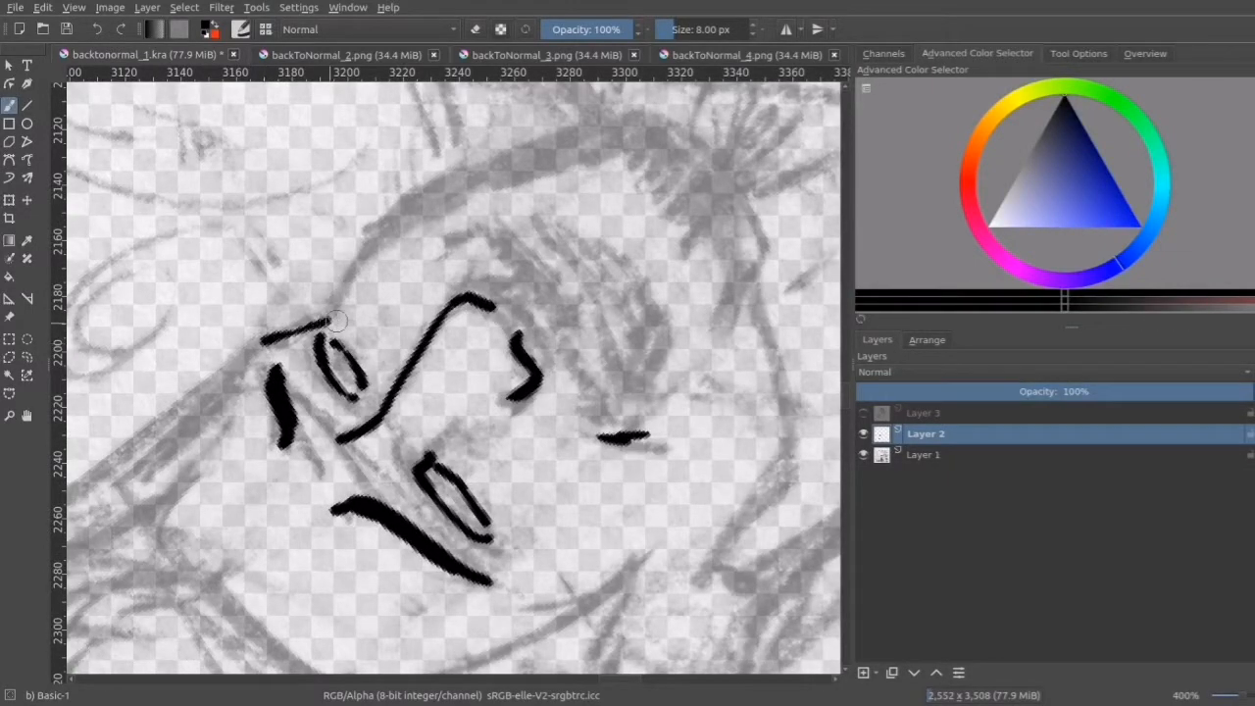
- Thicken the line at the tip of the nose and the inner end of the near nostril
mouse_move(386, 292)
left_mouse_down()
mouse_move(353, 320)
mouse_move(439, 295)
mouse_move(555, 312)
mouse_move(562, 339)
left_mouse_up()
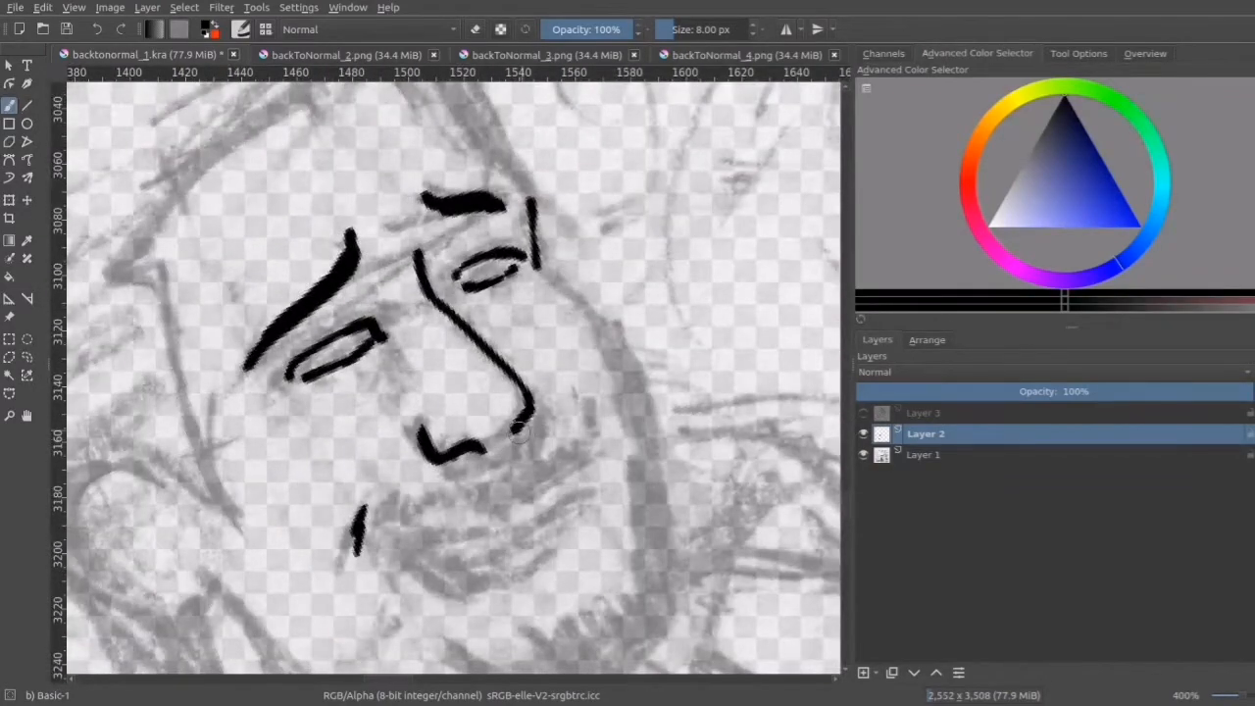
left_click_drag(519, 435, 532, 413)
left_click_drag(477, 450, 494, 452)
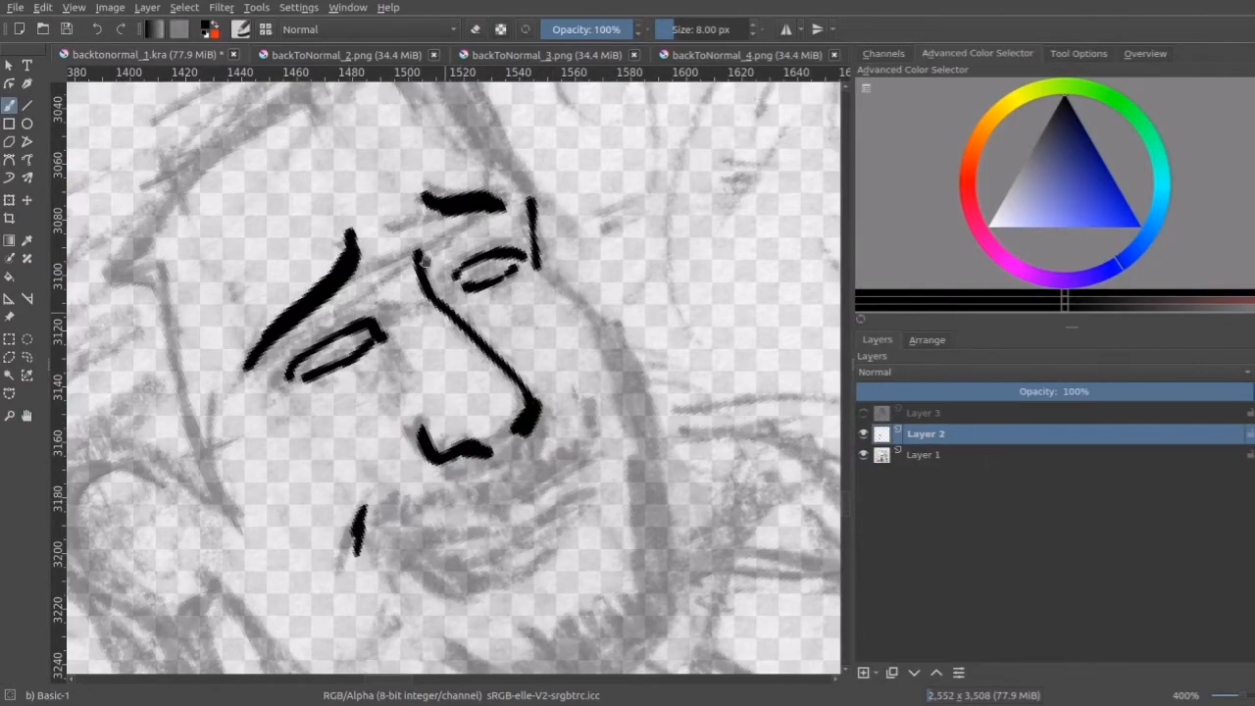
- Ink the forehead edge from the hairline to the brow and the far cheek contour from the eye down to the chin
left_click_drag(394, 268, 579, 383)
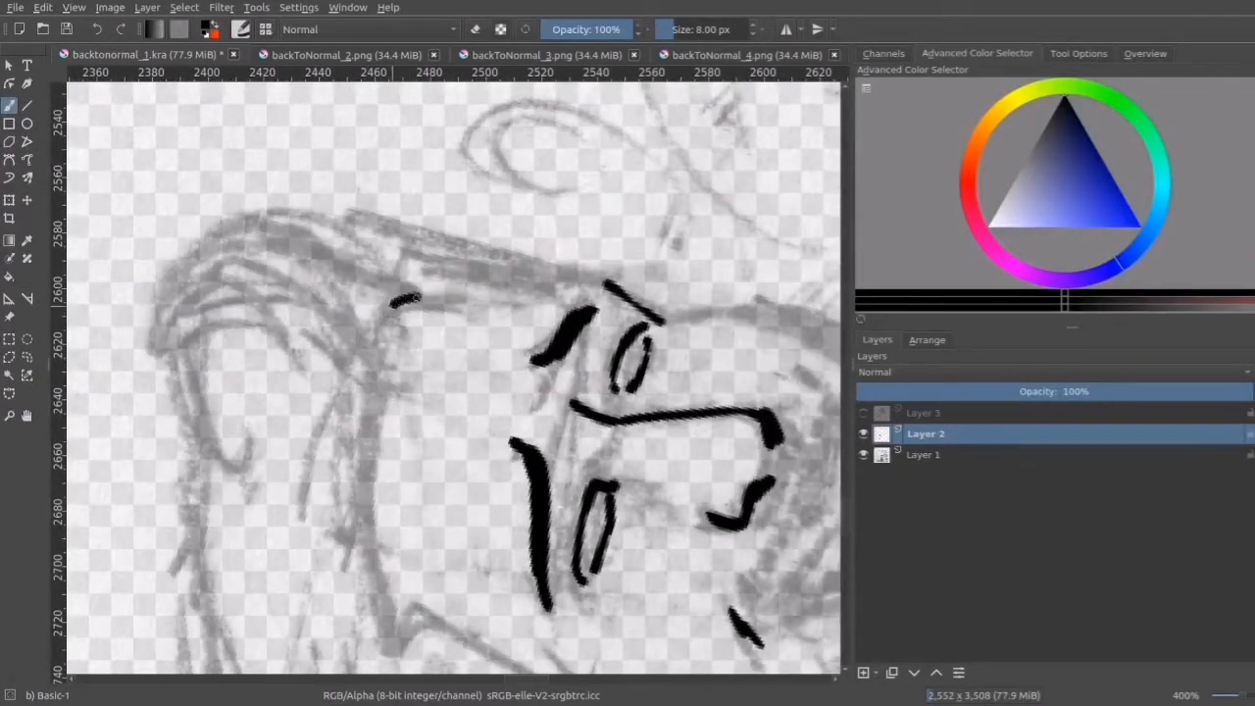
left_click_drag(420, 297, 517, 301)
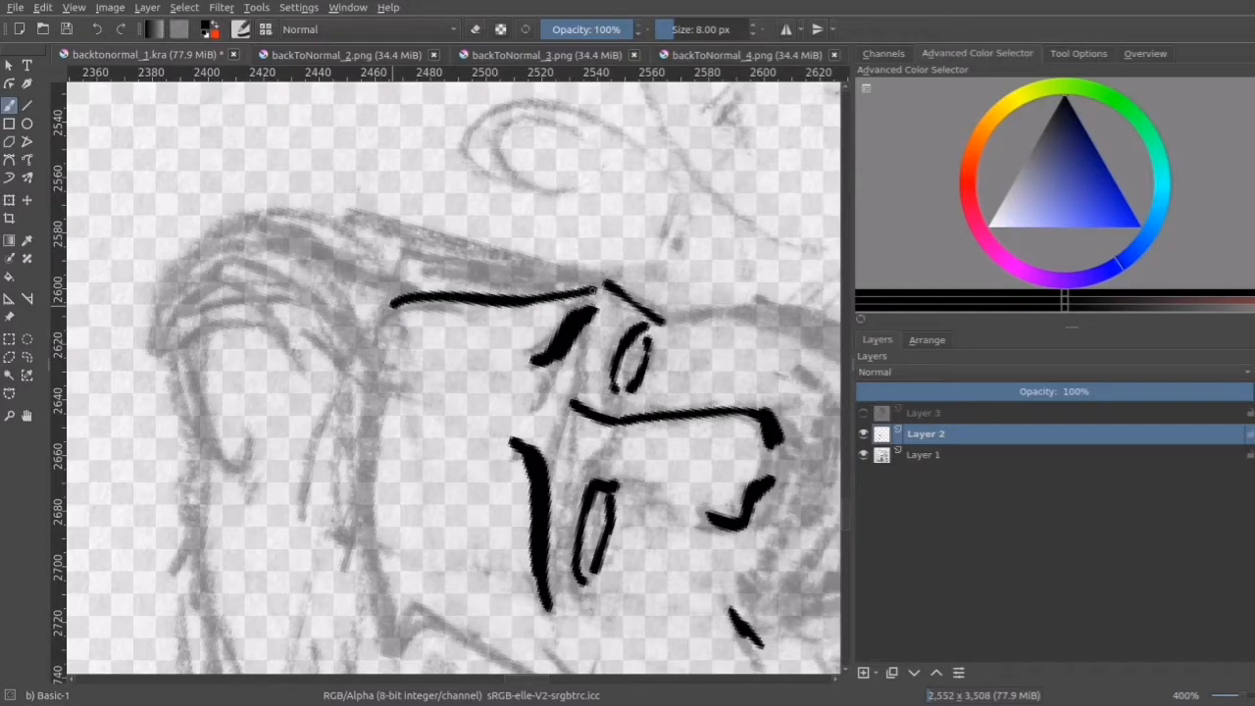
mouse_move(612, 302)
left_mouse_down()
mouse_move(635, 325)
mouse_move(404, 321)
left_mouse_up()
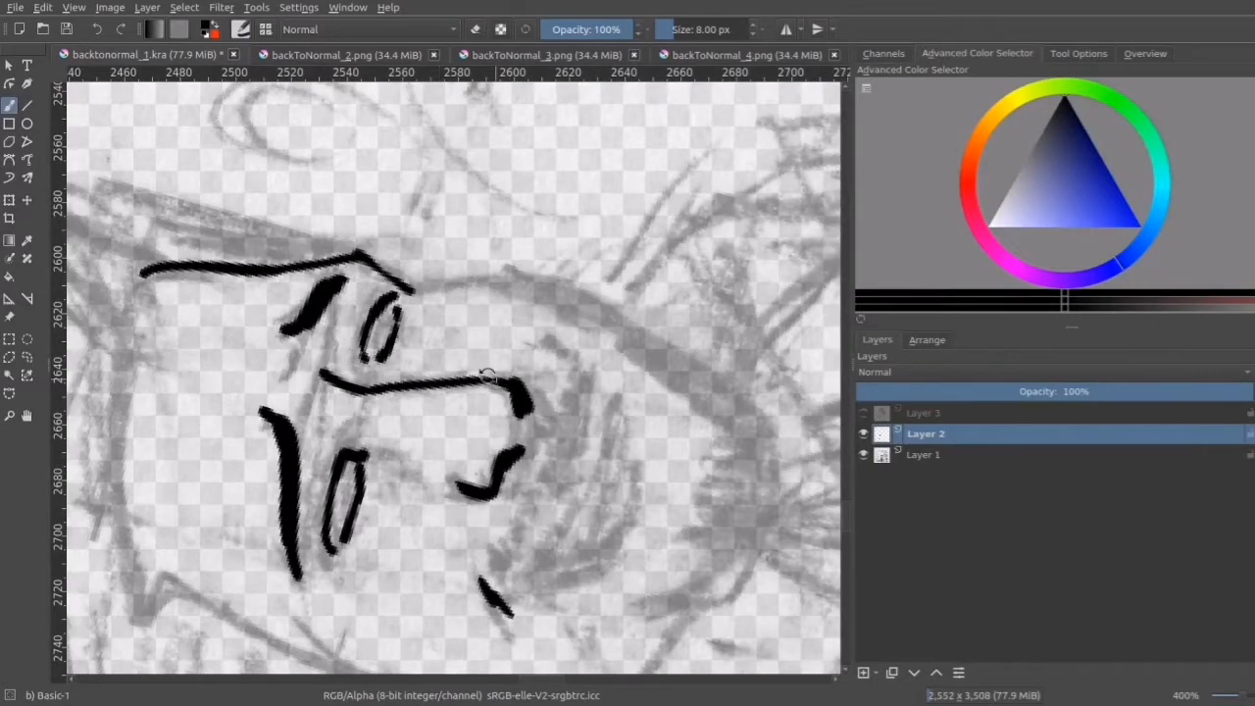
mouse_move(485, 373)
left_mouse_down()
mouse_move(440, 403)
mouse_move(555, 364)
mouse_move(598, 322)
mouse_move(582, 280)
mouse_move(402, 290)
mouse_move(370, 315)
mouse_move(519, 253)
mouse_move(755, 267)
left_mouse_up()
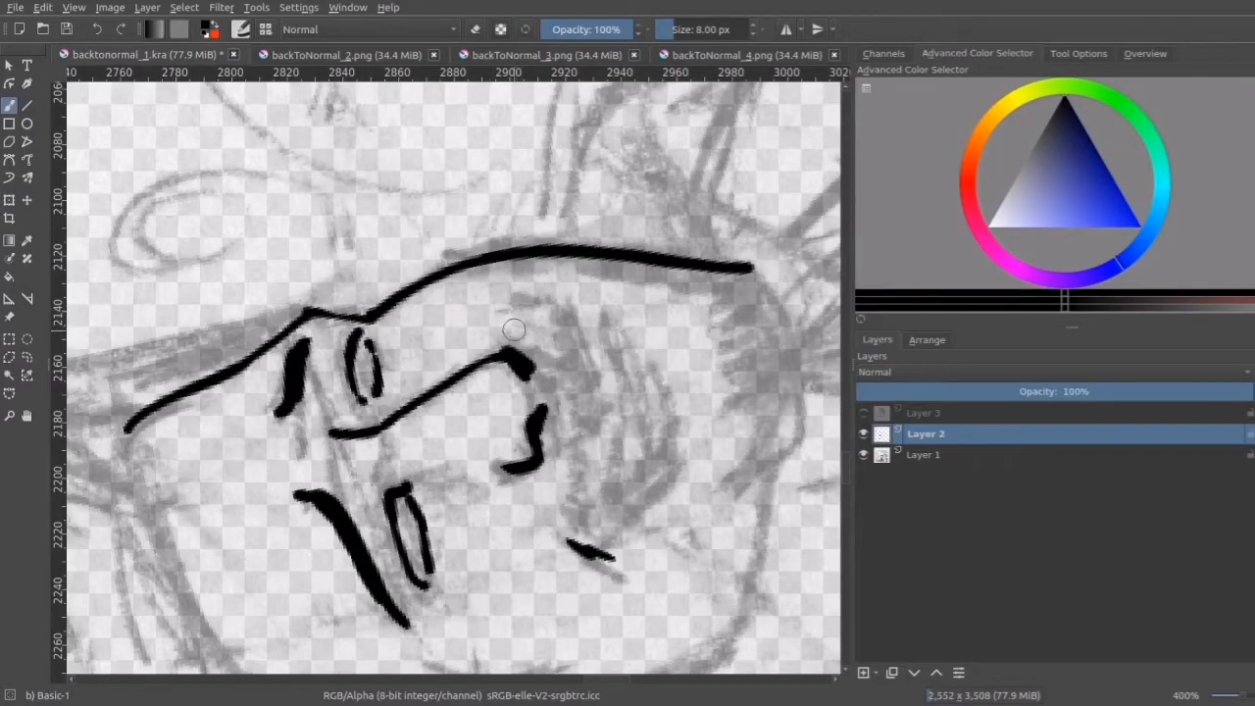
left_click_drag(506, 339, 457, 421)
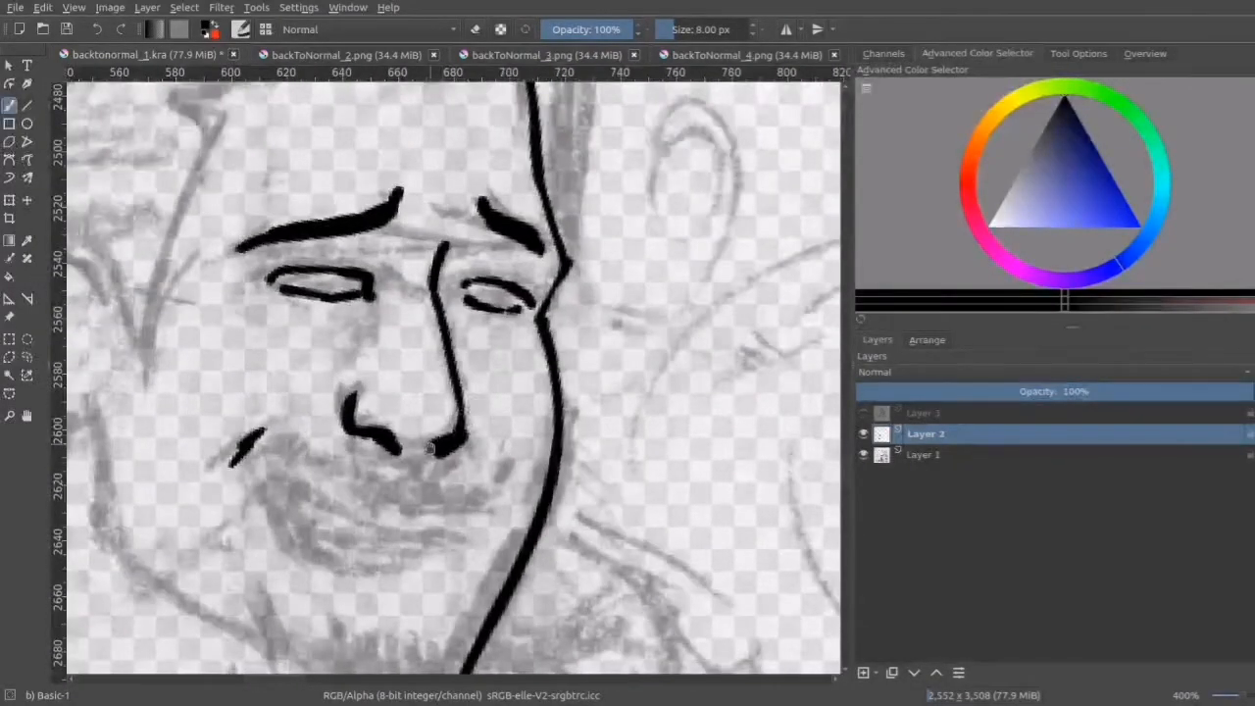
- Ink the near jawline from below the ear toward the chin
scroll(449, 451, "down", 3)
scroll(440, 494, "down", 4)
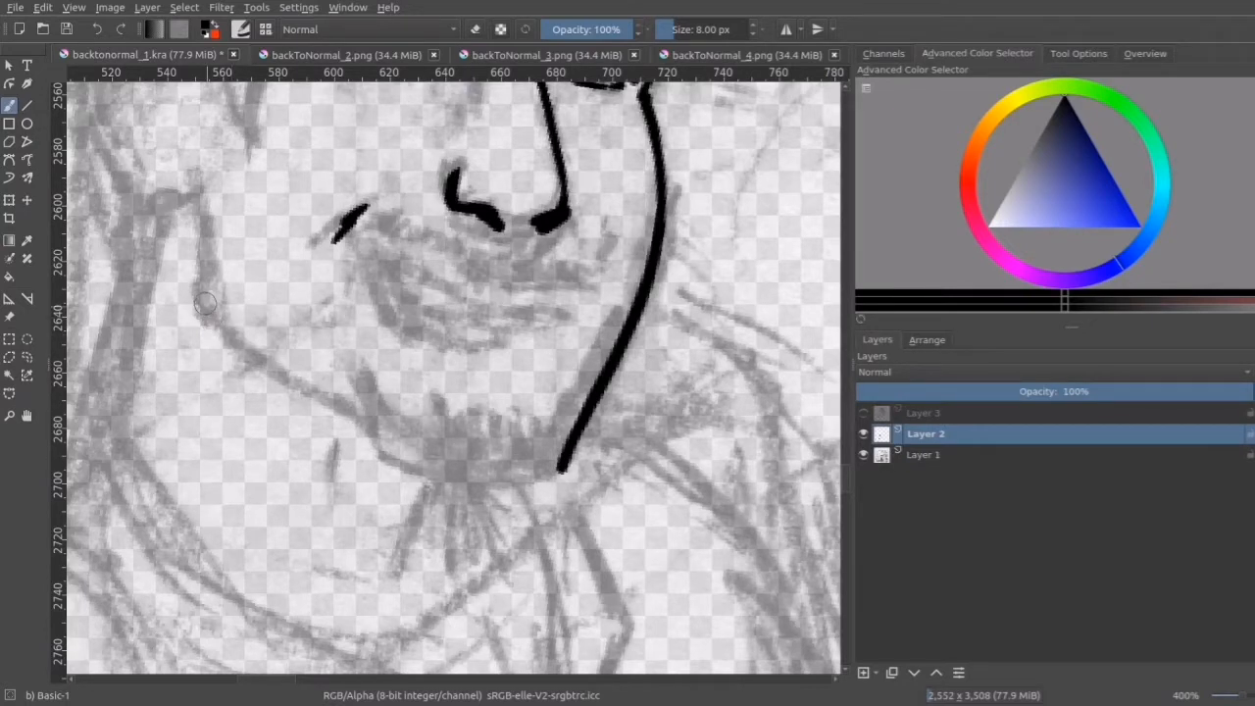
mouse_move(201, 306)
left_mouse_down()
mouse_move(312, 396)
mouse_move(453, 453)
mouse_move(510, 460)
left_mouse_up()
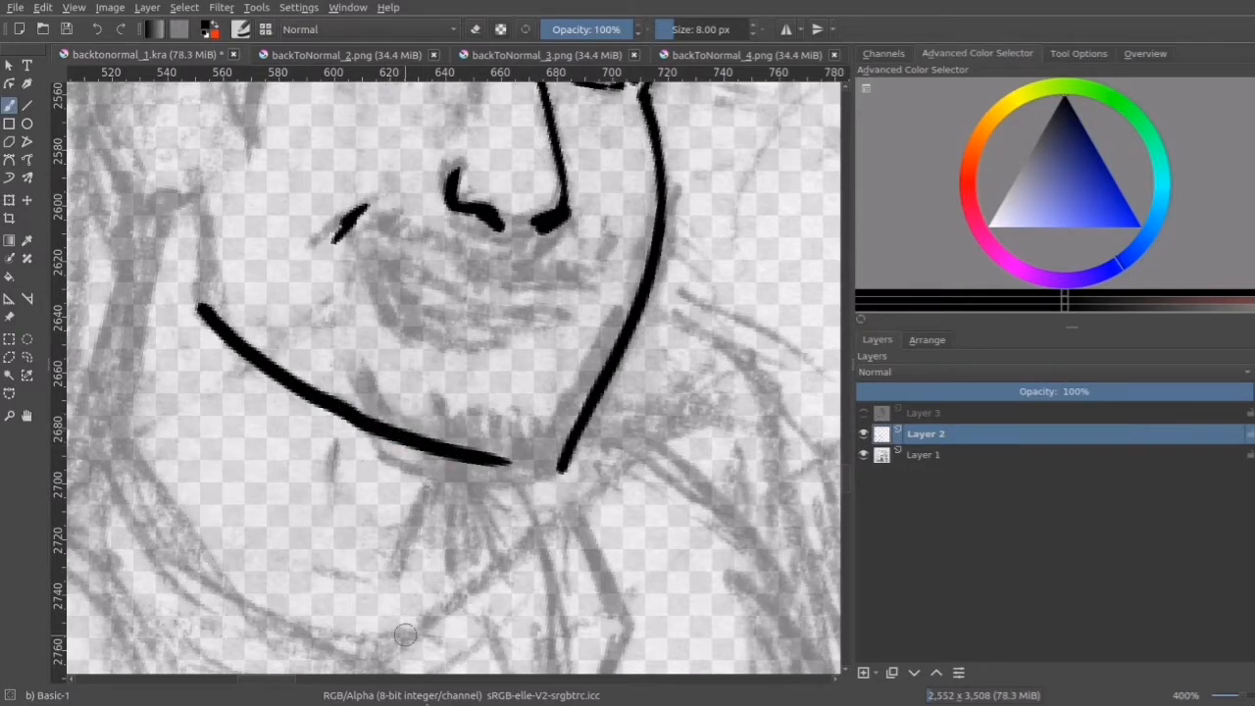
- Erase the chin end of the near jawline and ink a thicker chin line joining it to the far cheek contour
key("e")
mouse_move(350, 443)
left_mouse_down()
mouse_move(395, 430)
mouse_move(495, 459)
left_mouse_up()
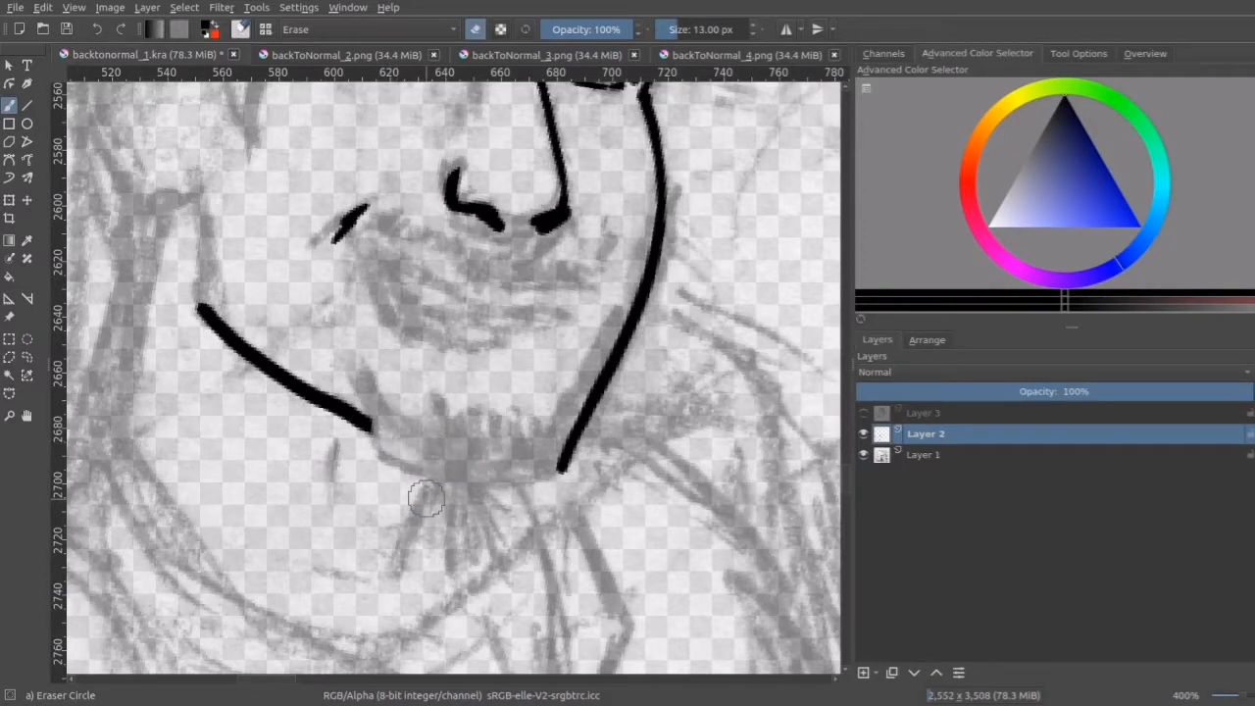
key("e")
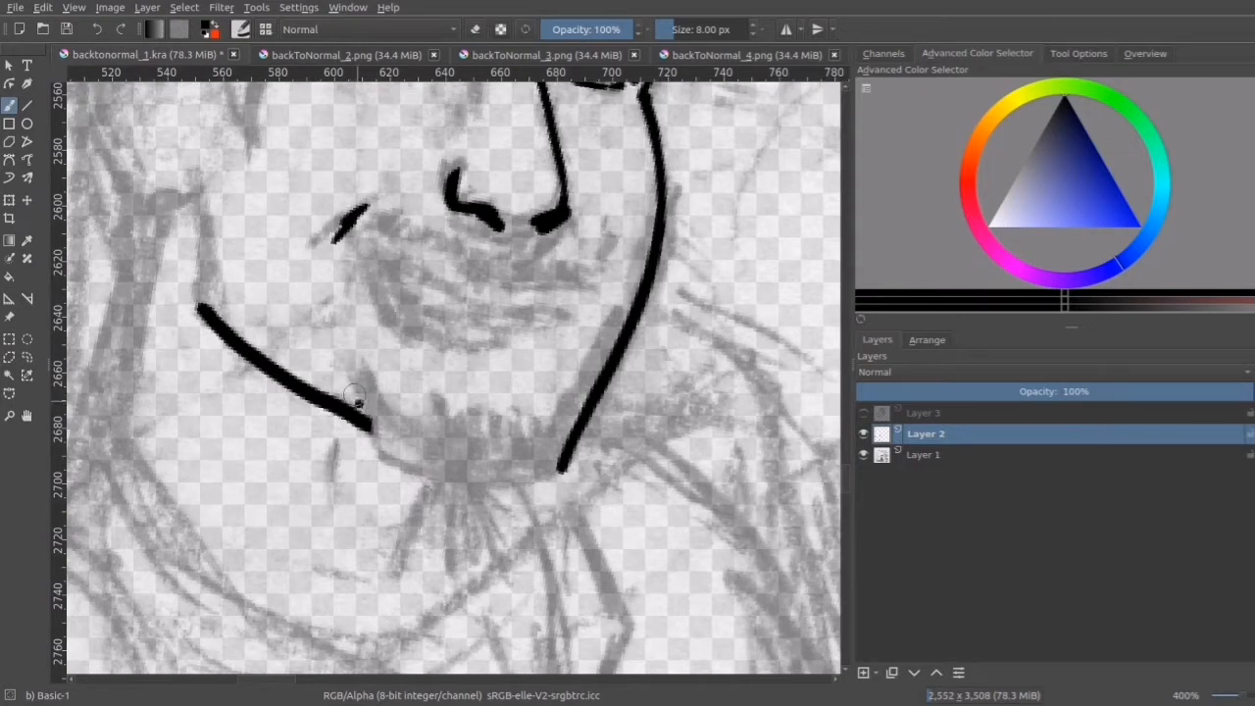
mouse_move(346, 381)
left_mouse_down()
mouse_move(387, 437)
mouse_move(427, 457)
mouse_move(520, 468)
mouse_move(569, 458)
left_mouse_up()
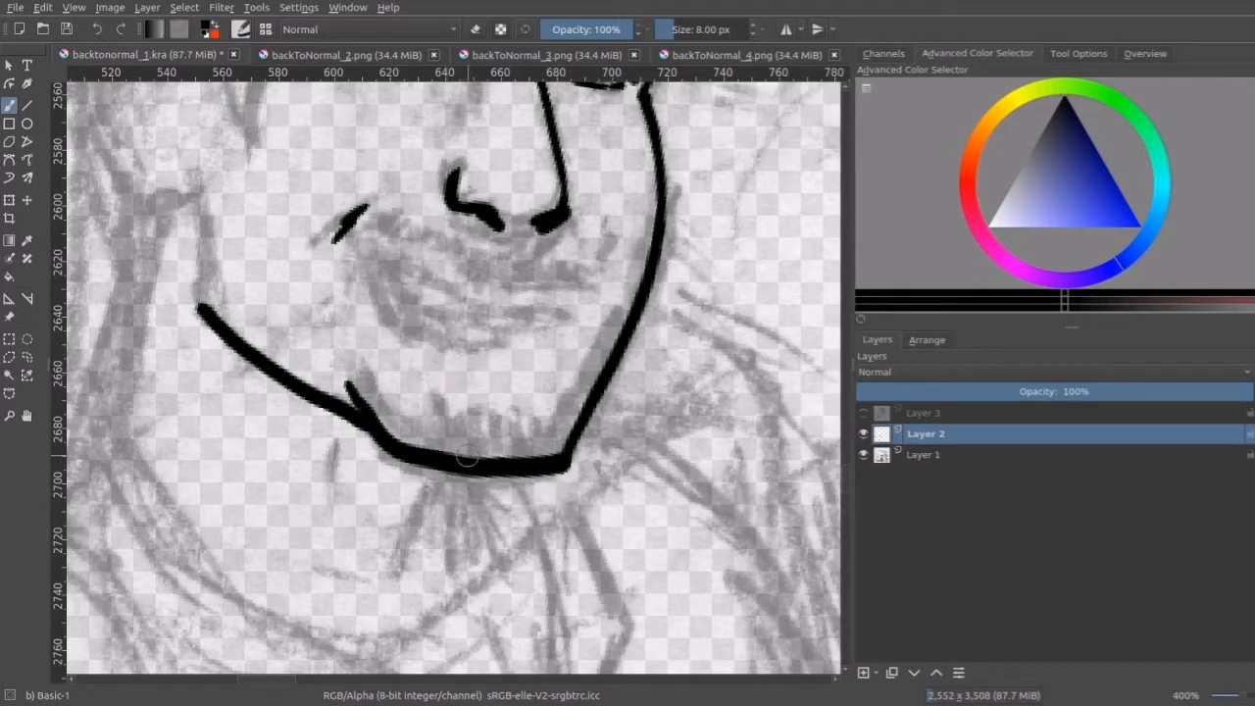
- Ink short upward beard strokes along the whole chin line
mouse_move(482, 465)
left_mouse_down()
mouse_move(509, 420)
mouse_move(502, 456)
mouse_move(517, 424)
mouse_move(515, 459)
mouse_move(564, 428)
left_mouse_up()
mouse_move(525, 465)
left_mouse_down()
mouse_move(484, 458)
mouse_move(469, 435)
mouse_move(448, 459)
mouse_move(437, 431)
mouse_move(405, 449)
mouse_move(402, 434)
mouse_move(397, 448)
mouse_move(393, 406)
left_mouse_up()
mouse_move(387, 450)
left_mouse_down()
mouse_move(382, 406)
mouse_move(412, 423)
mouse_move(429, 404)
left_mouse_up()
mouse_move(447, 457)
left_mouse_down()
mouse_move(456, 412)
mouse_move(482, 427)
left_mouse_up()
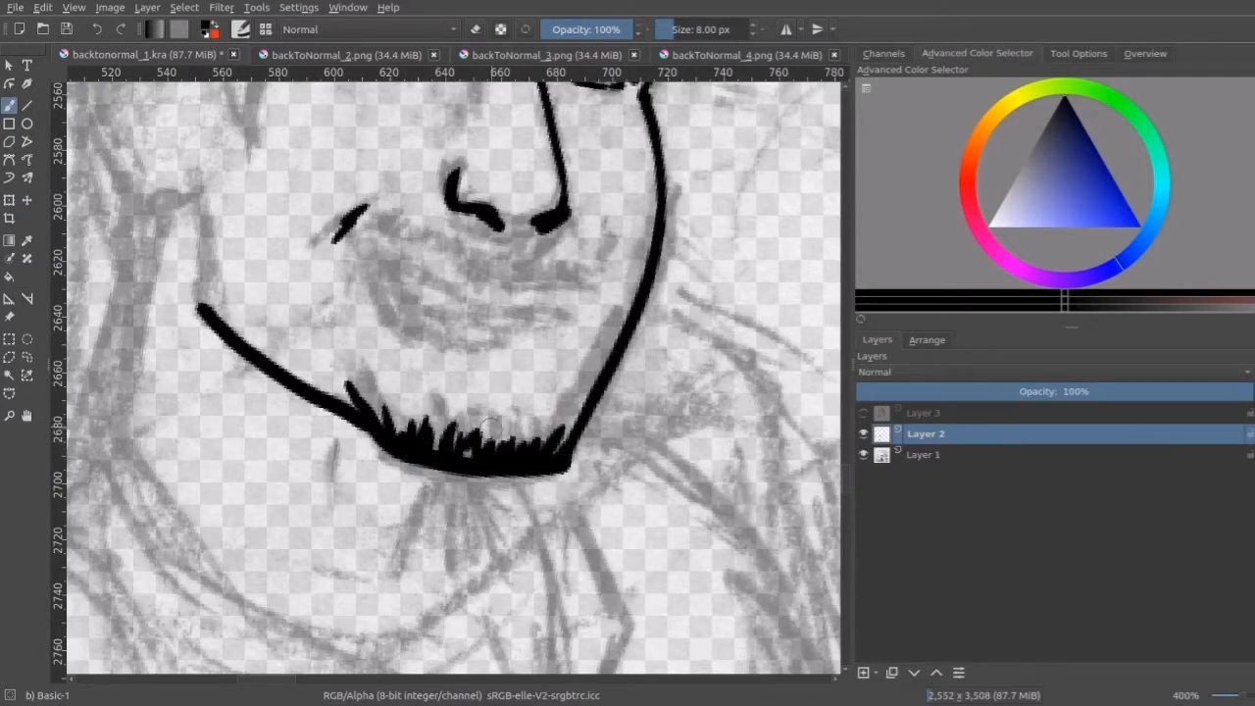
- Erase the short smile crease on the near cheek and return to the inking brush
key("e")
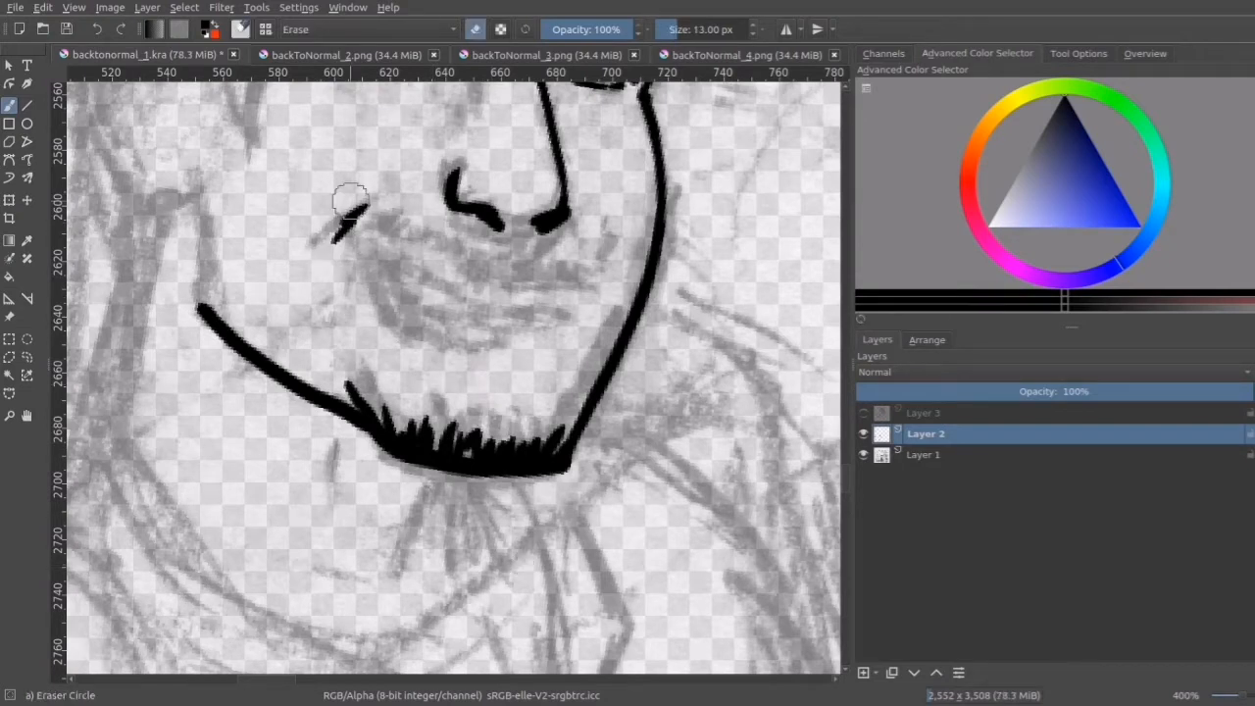
left_click_drag(347, 202, 339, 244)
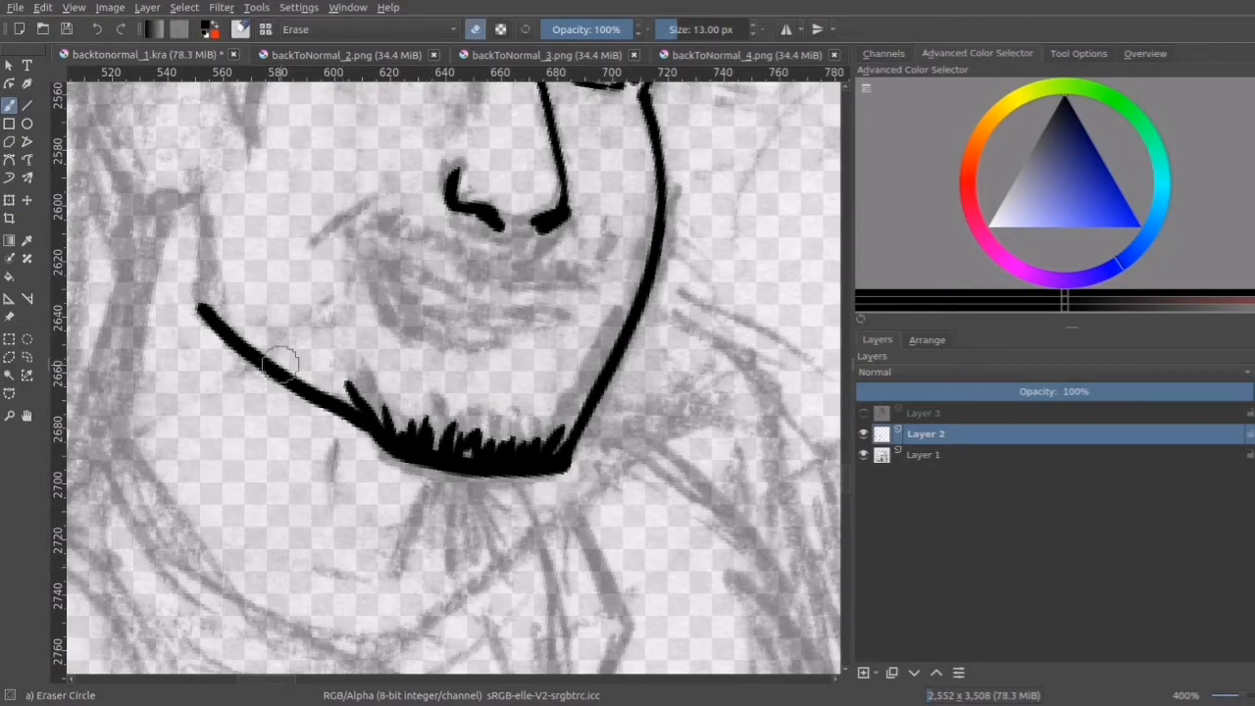
key("e")
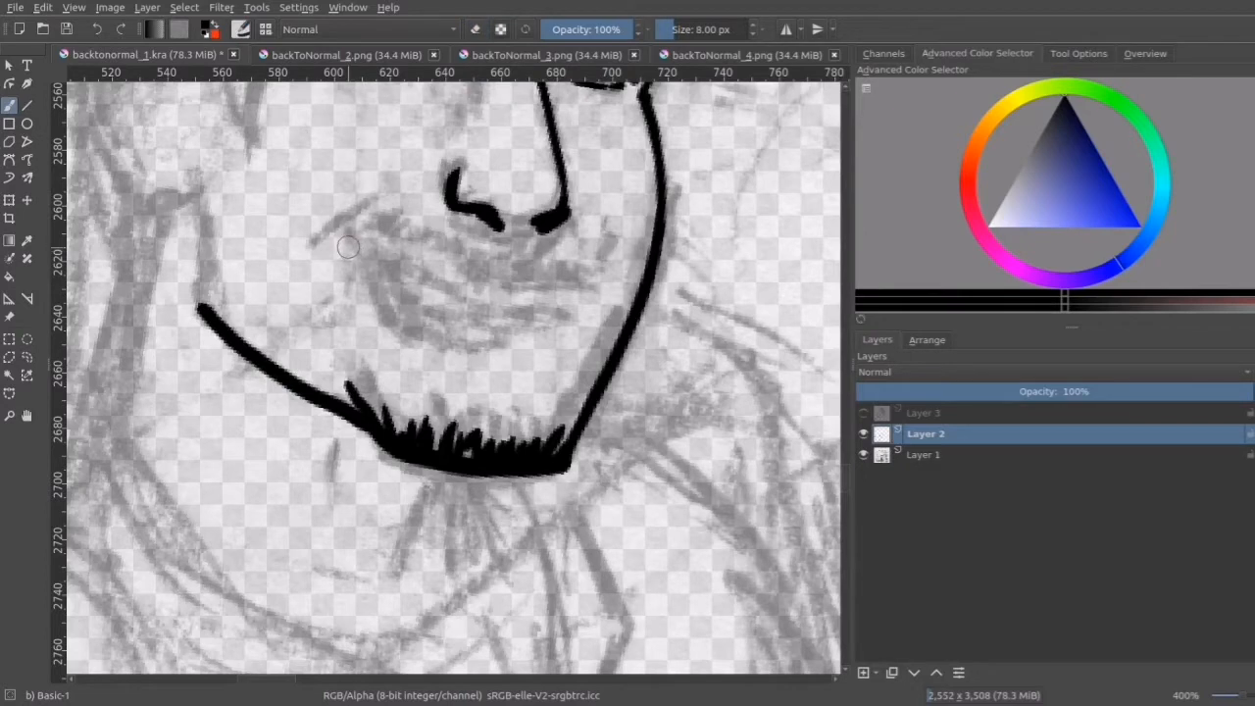
- Ink the grinning mouth with both lip lines, a teeth line, a dark near corner, closed far ends and a short stroke below the lip
mouse_move(363, 247)
left_mouse_down()
mouse_move(468, 285)
mouse_move(587, 290)
left_mouse_up()
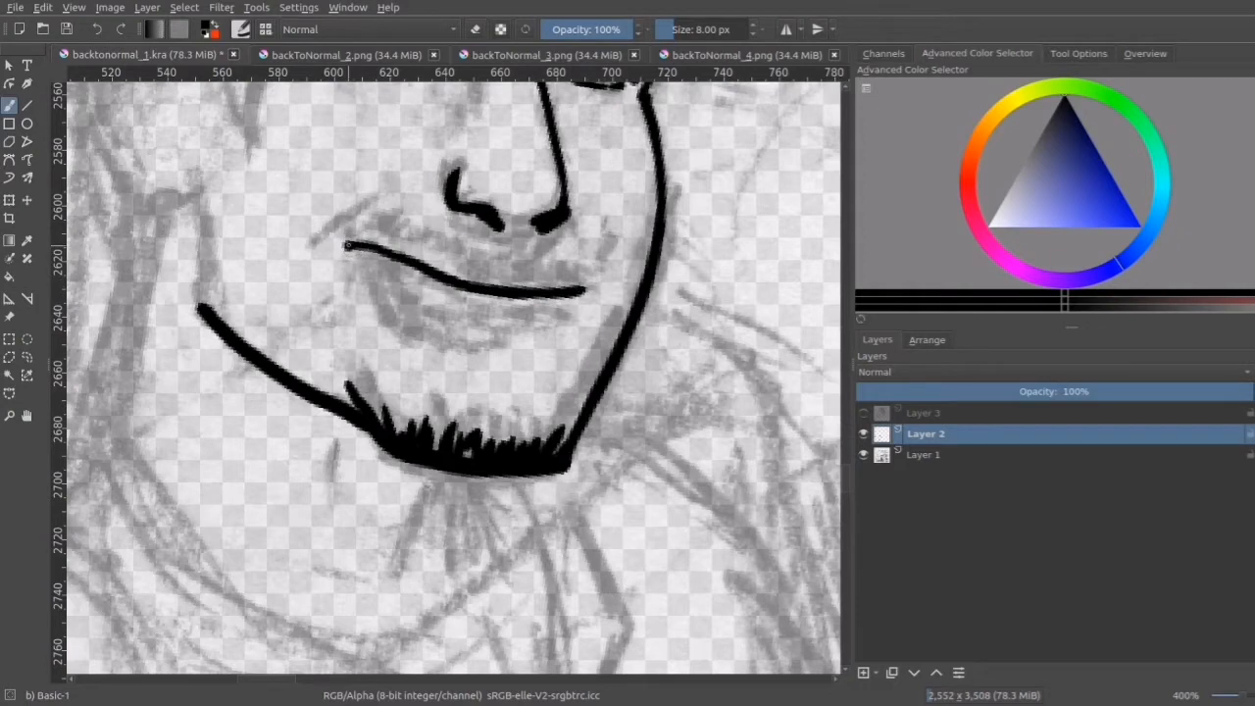
mouse_move(357, 247)
left_mouse_down()
mouse_move(412, 319)
mouse_move(469, 339)
mouse_move(542, 338)
left_mouse_up()
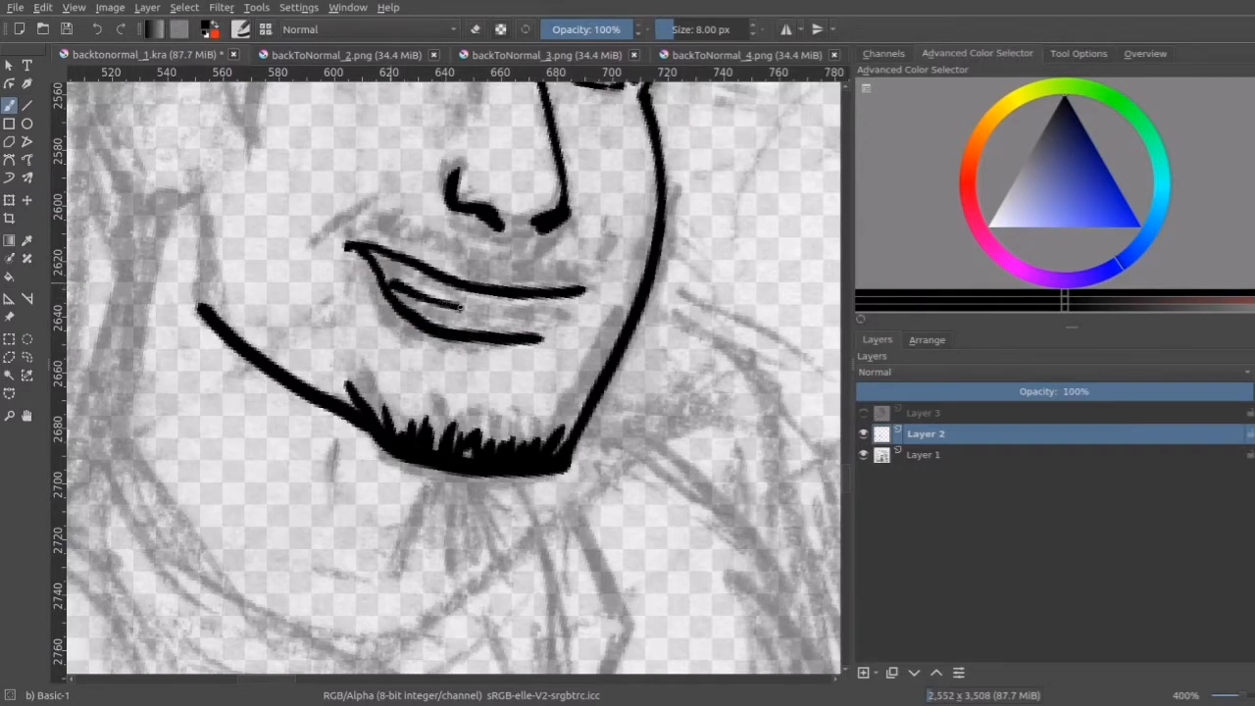
left_click_drag(506, 316, 528, 317)
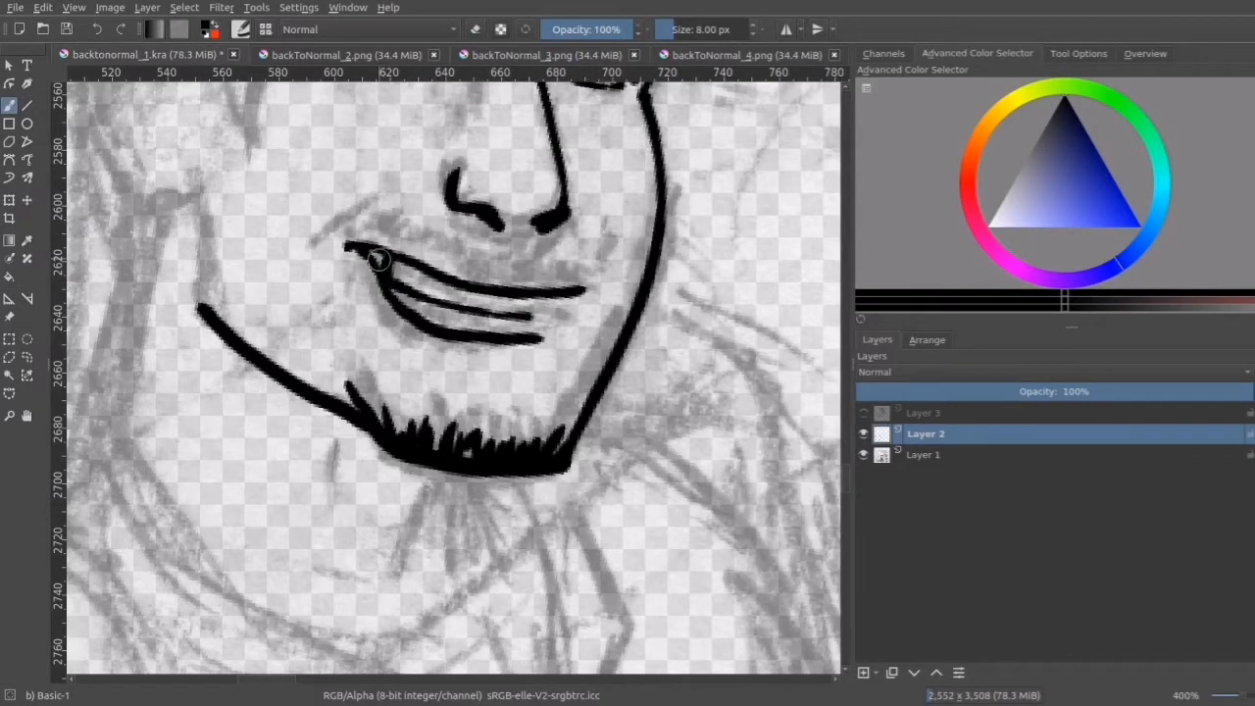
mouse_move(380, 260)
left_mouse_down()
mouse_move(572, 292)
mouse_move(539, 320)
left_mouse_up()
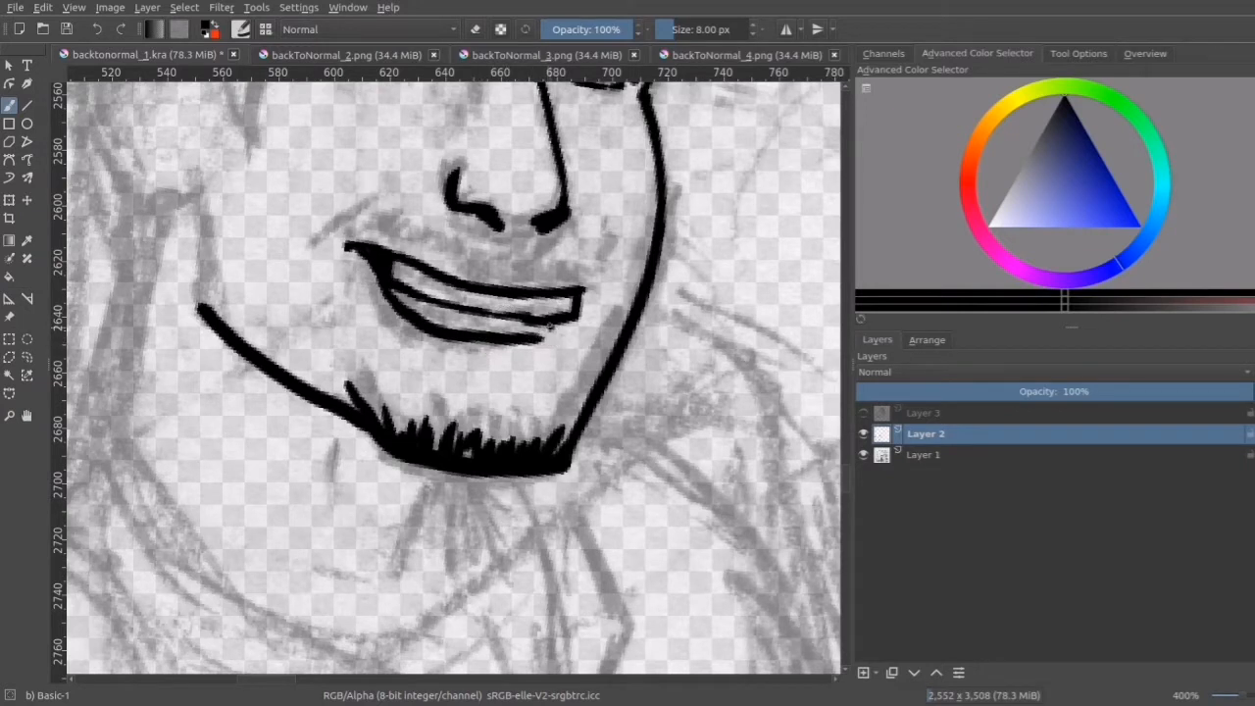
mouse_move(551, 327)
left_mouse_down()
mouse_move(496, 366)
mouse_move(541, 359)
left_mouse_up()
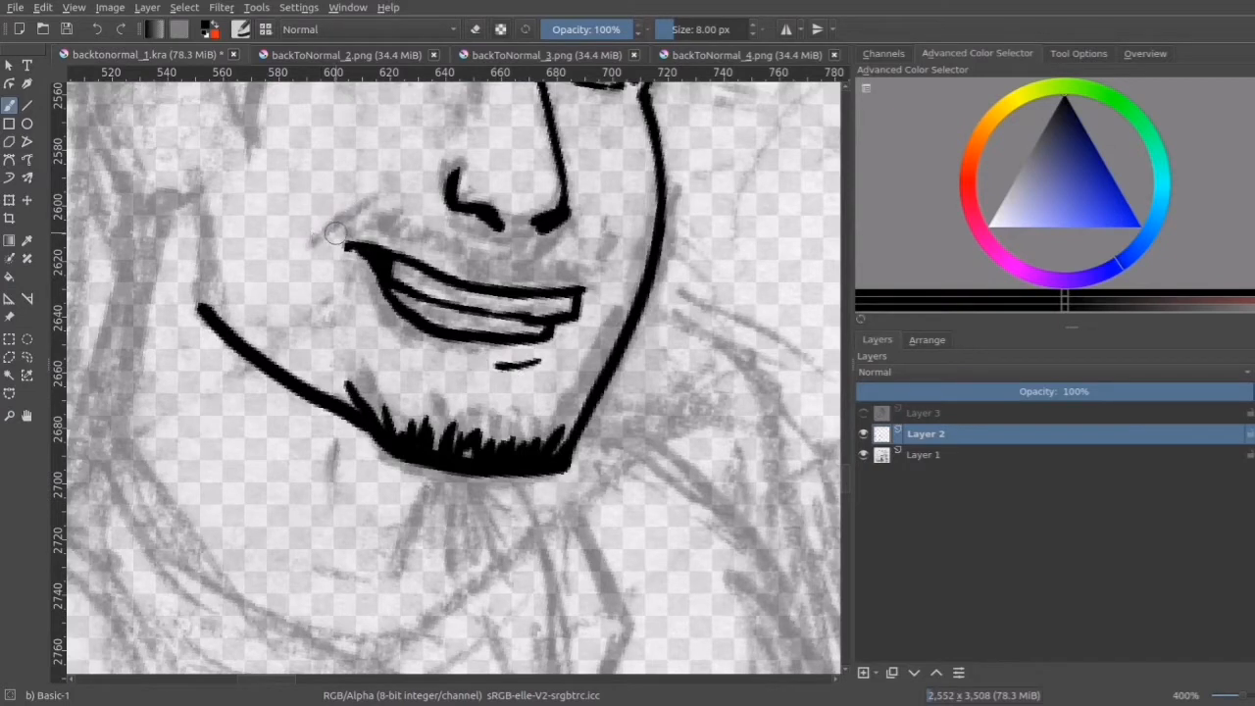
- Ink a curved smile crease beside the near mouth corner and a tiny dimple mark on the cheek
left_click(338, 233)
mouse_move(336, 235)
left_mouse_down()
mouse_move(385, 207)
mouse_move(321, 261)
left_mouse_up()
left_click_drag(299, 213, 297, 225)
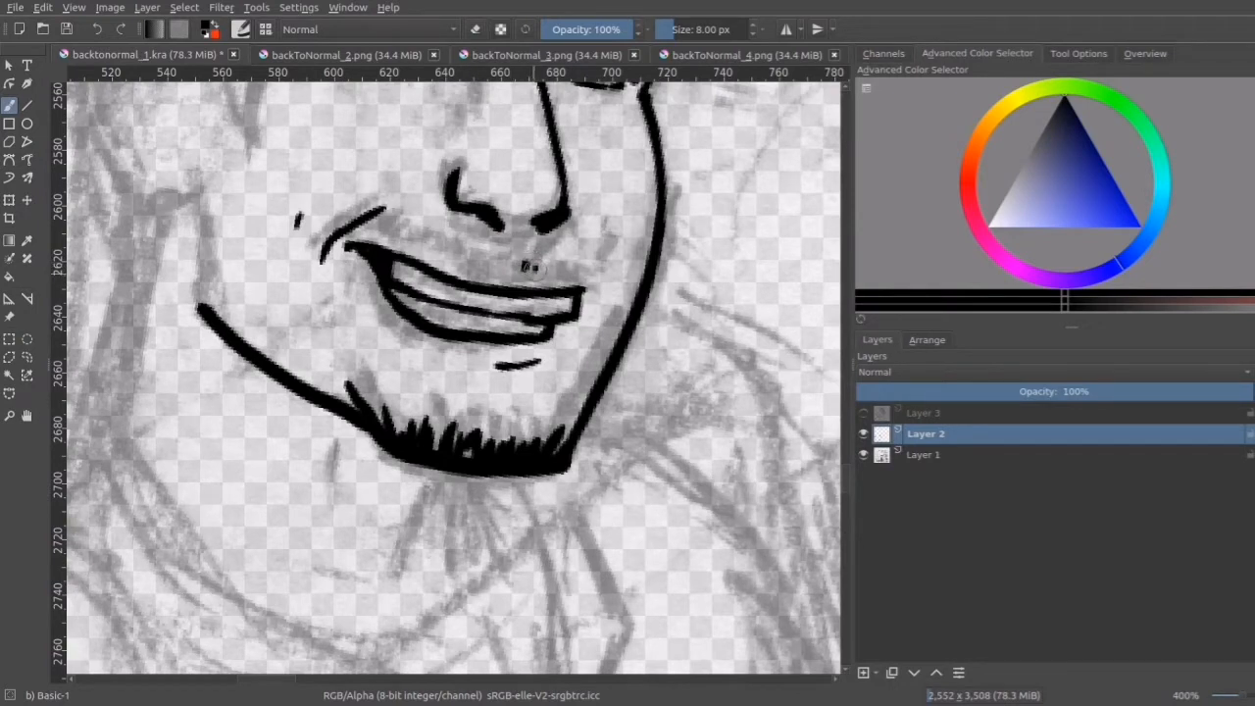
- Ink short stubble strokes for the moustache along the whole upper lip
left_click_drag(535, 268, 590, 276)
left_click_drag(599, 265, 605, 278)
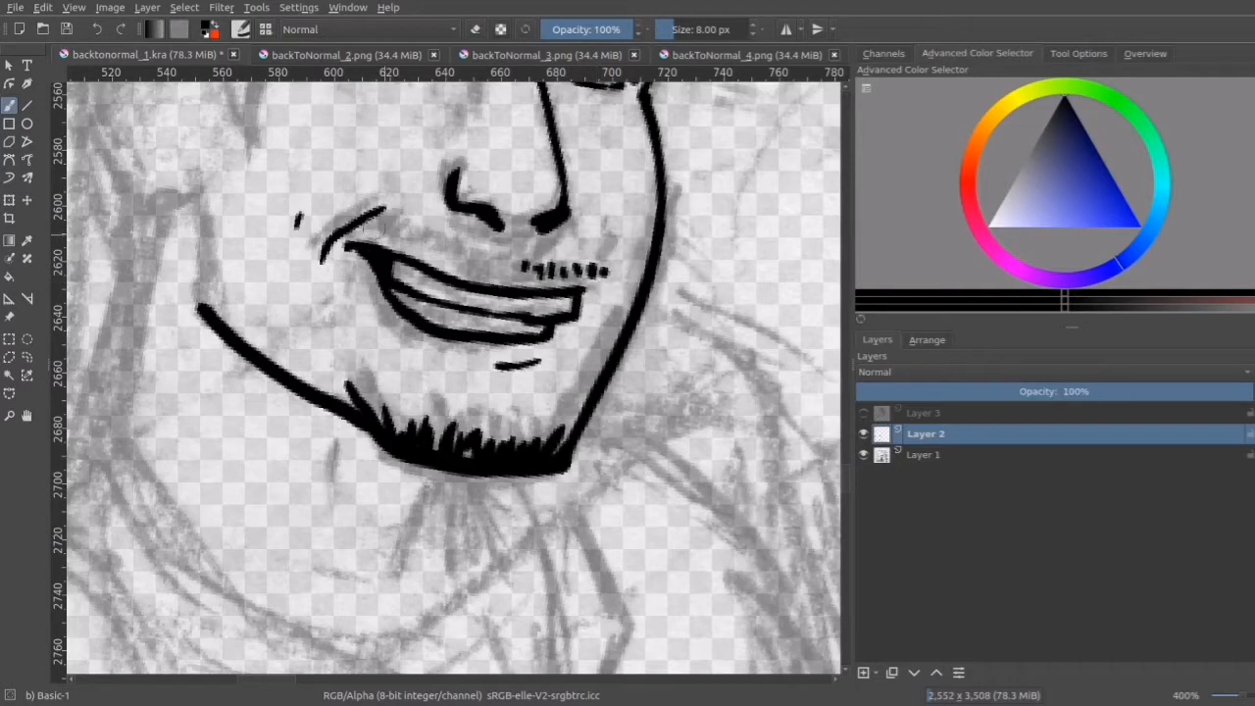
left_click_drag(381, 224, 440, 250)
left_click_drag(446, 251, 463, 259)
mouse_move(469, 259)
left_mouse_down()
mouse_move(510, 261)
mouse_move(451, 250)
mouse_move(552, 275)
left_mouse_up()
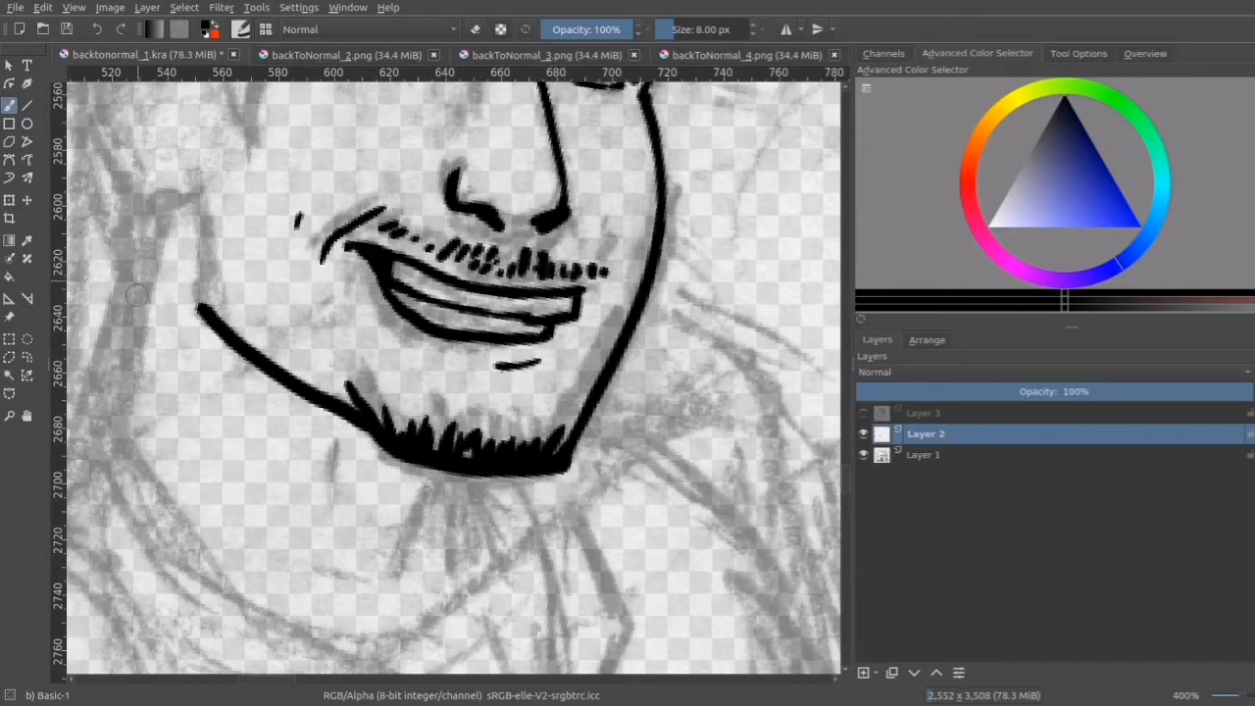
- Ink the rear jaw edge up toward the ear and a thick slanted neck line below the chin
left_click_drag(199, 296, 211, 234)
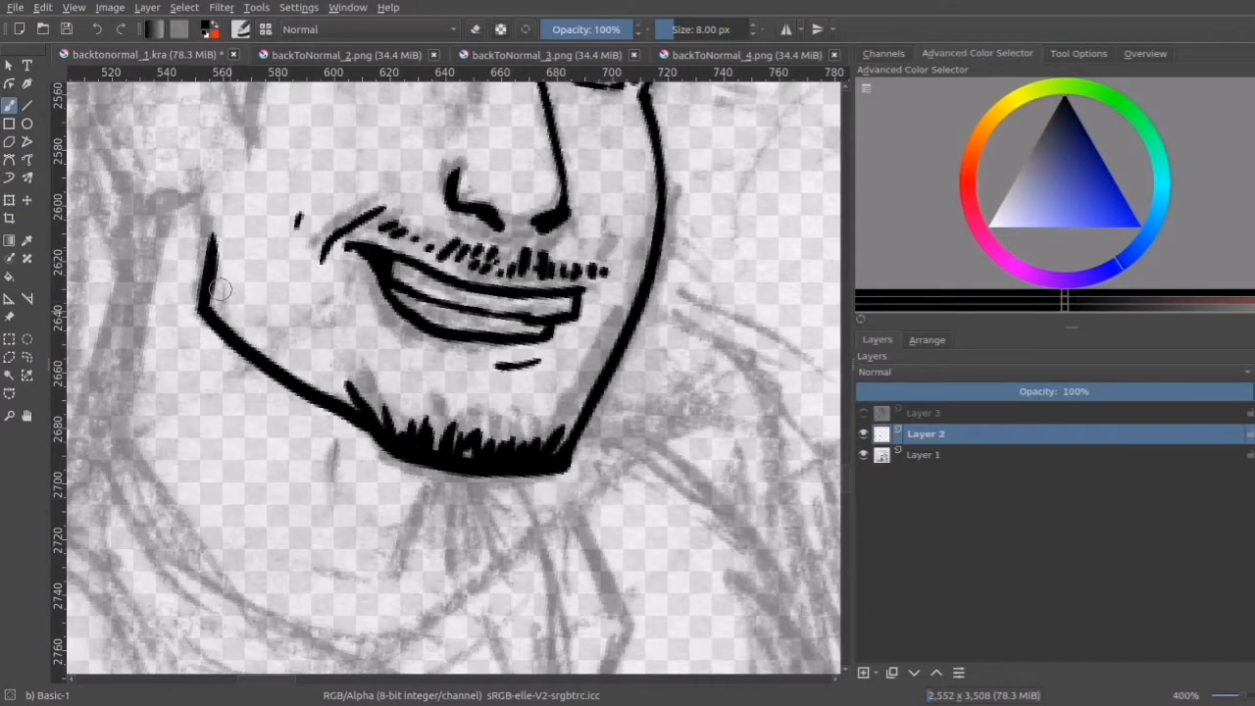
left_click_drag(459, 487, 422, 588)
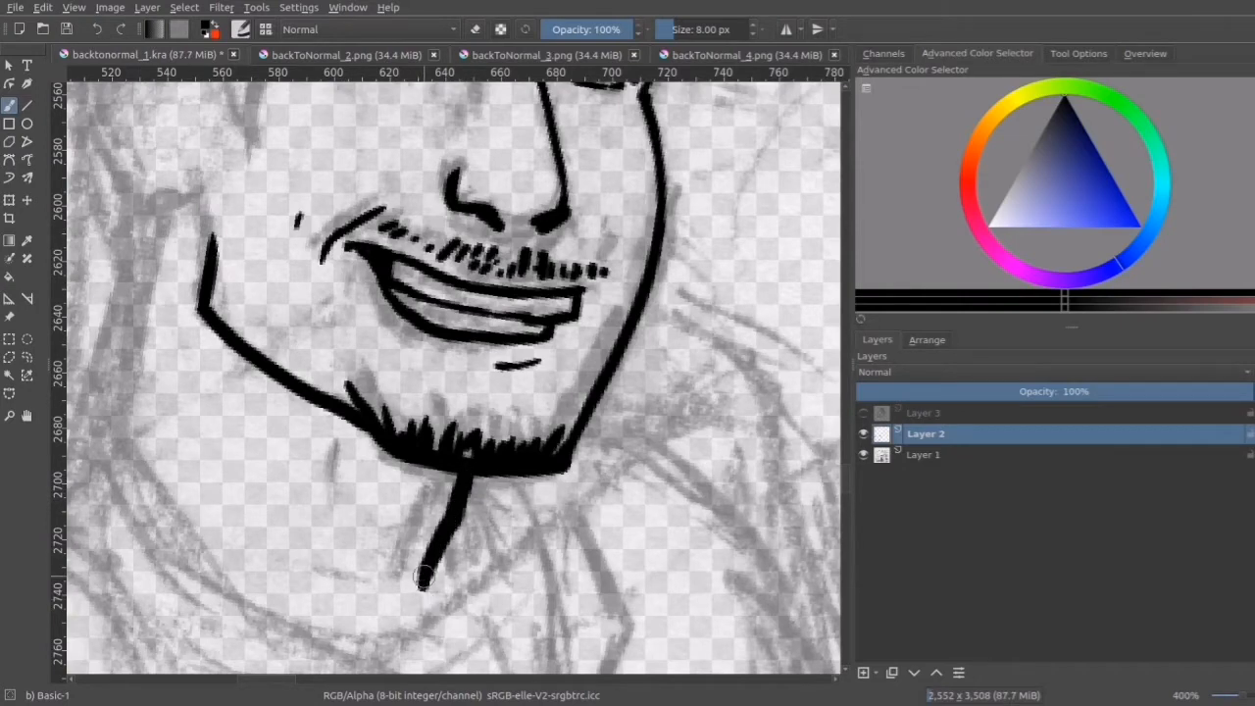
- Ink the front quiff of the hair with its outer curve, inner curls and a second outer lock meeting the forehead
key("minus")
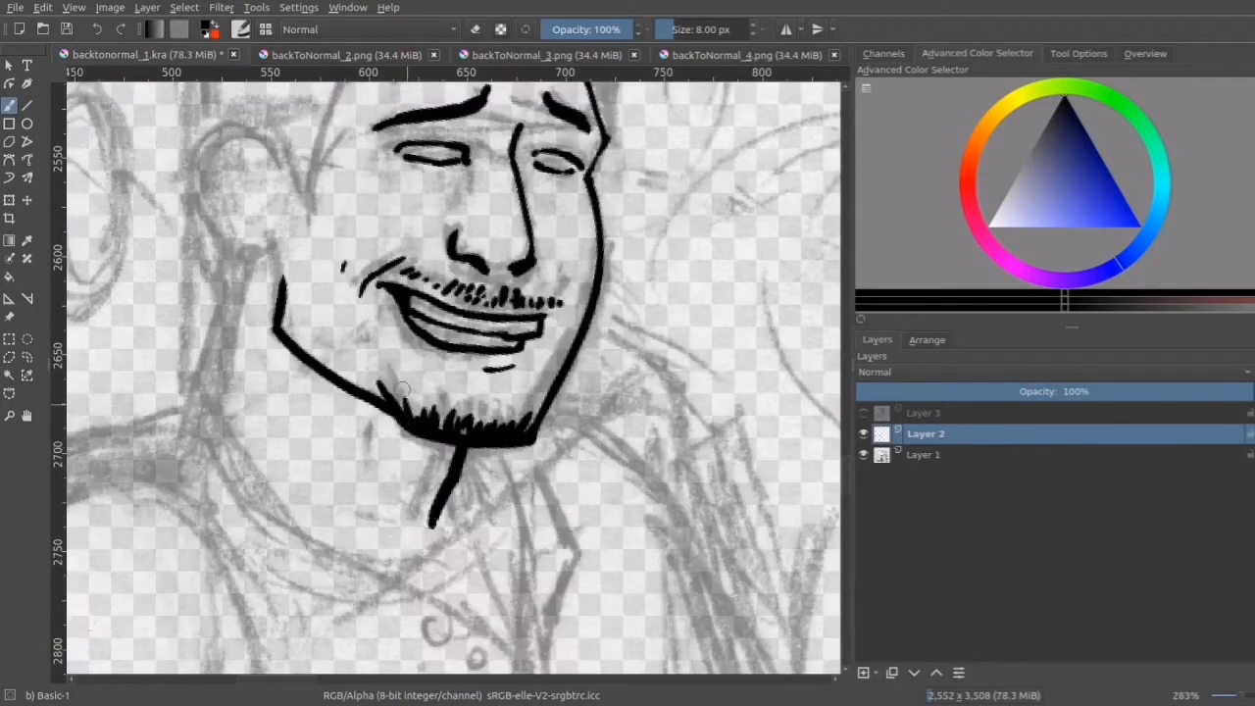
left_click_drag(327, 244, 306, 515)
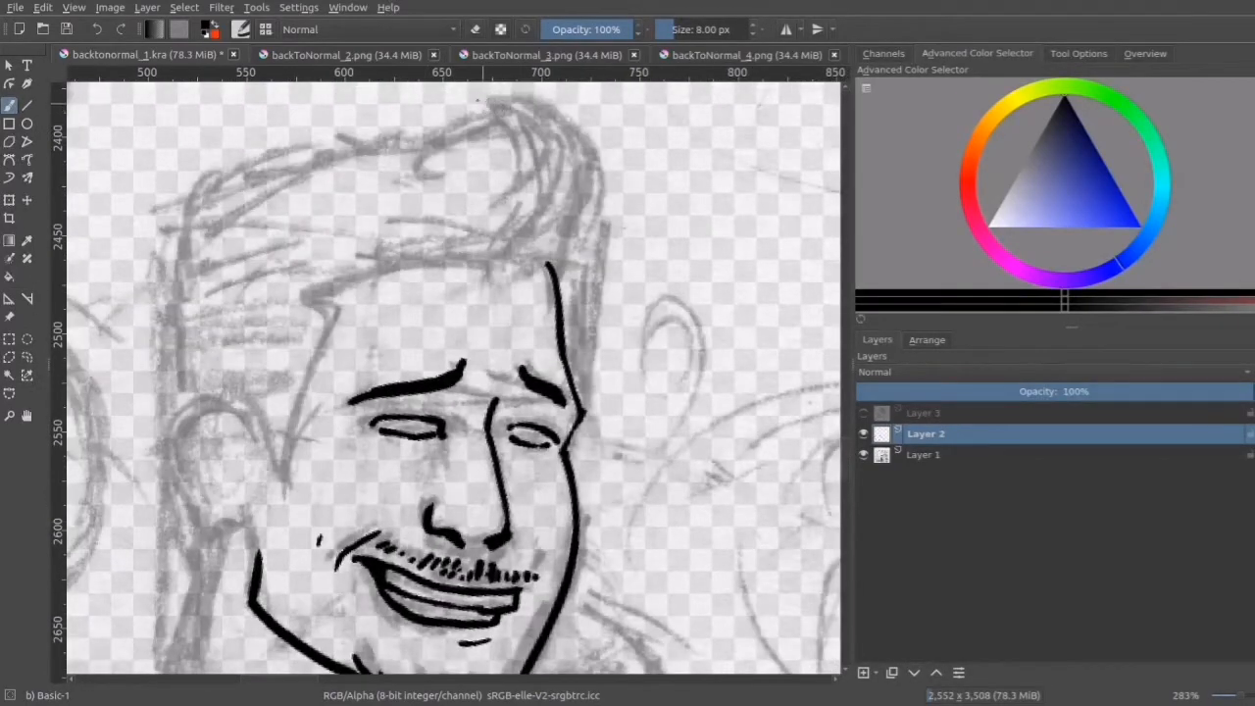
mouse_move(475, 96)
left_mouse_down()
mouse_move(584, 135)
mouse_move(542, 259)
left_mouse_up()
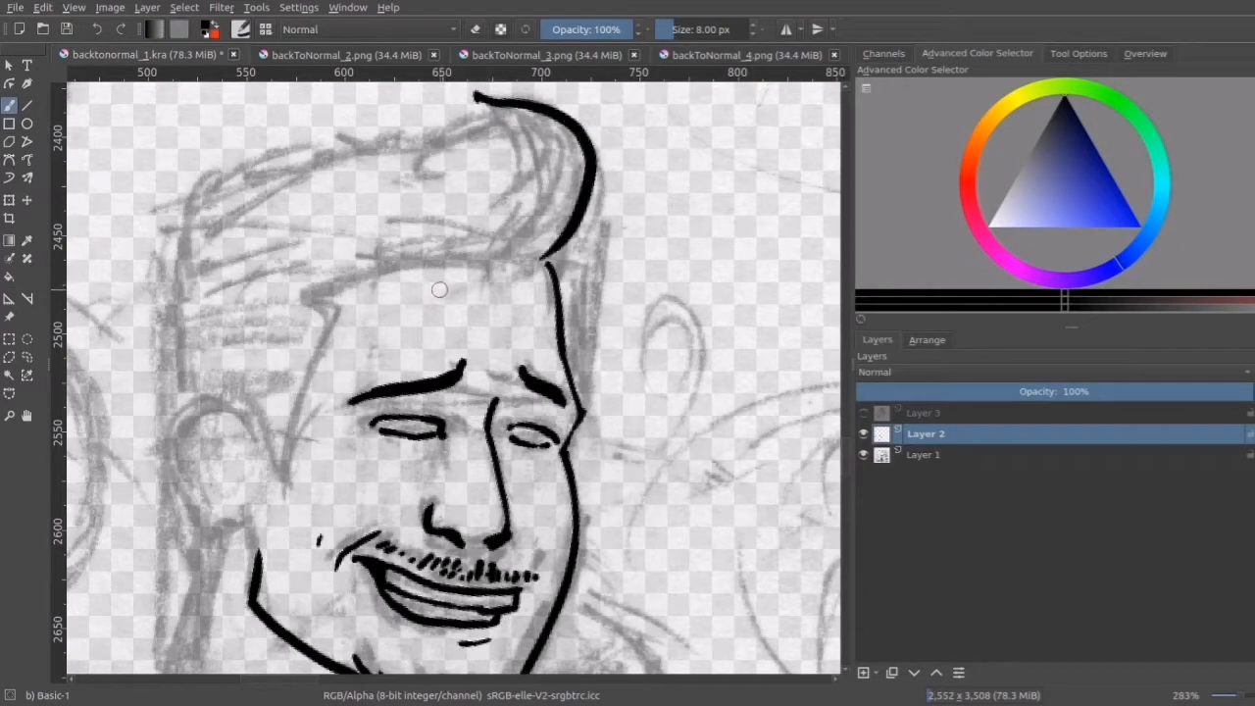
left_click_drag(477, 98, 506, 196)
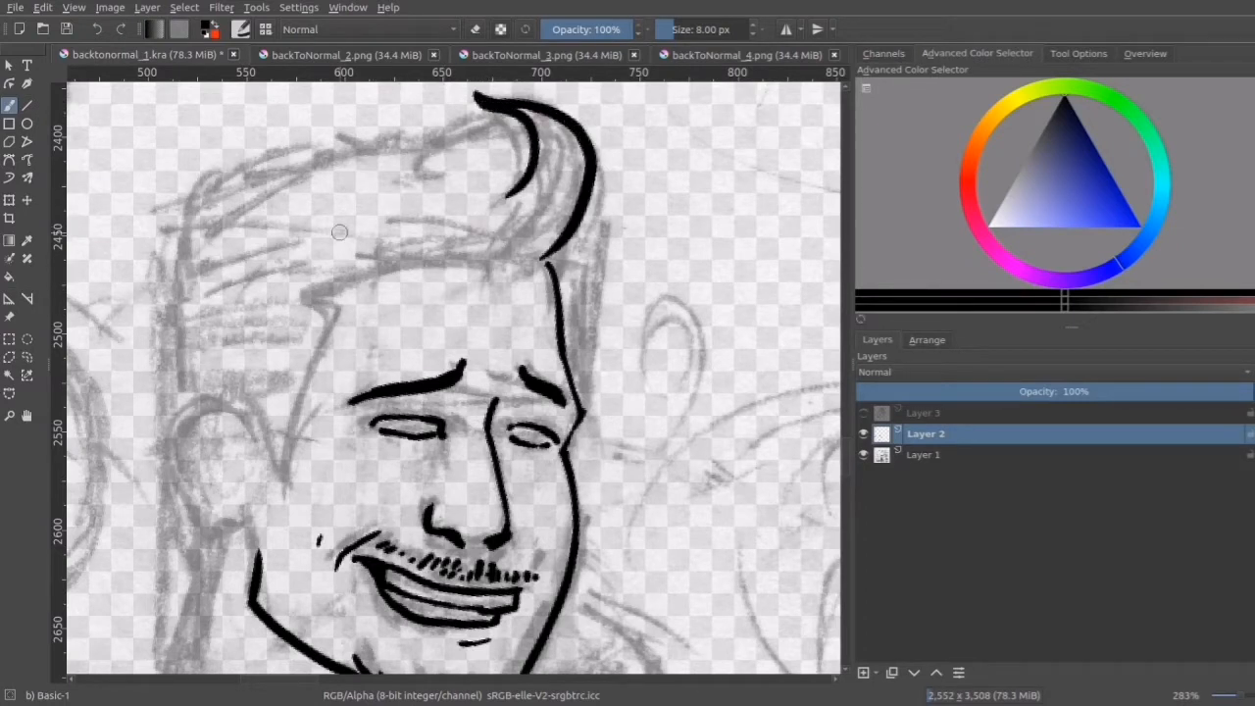
left_click_drag(478, 96, 511, 137)
left_click_drag(597, 159, 594, 220)
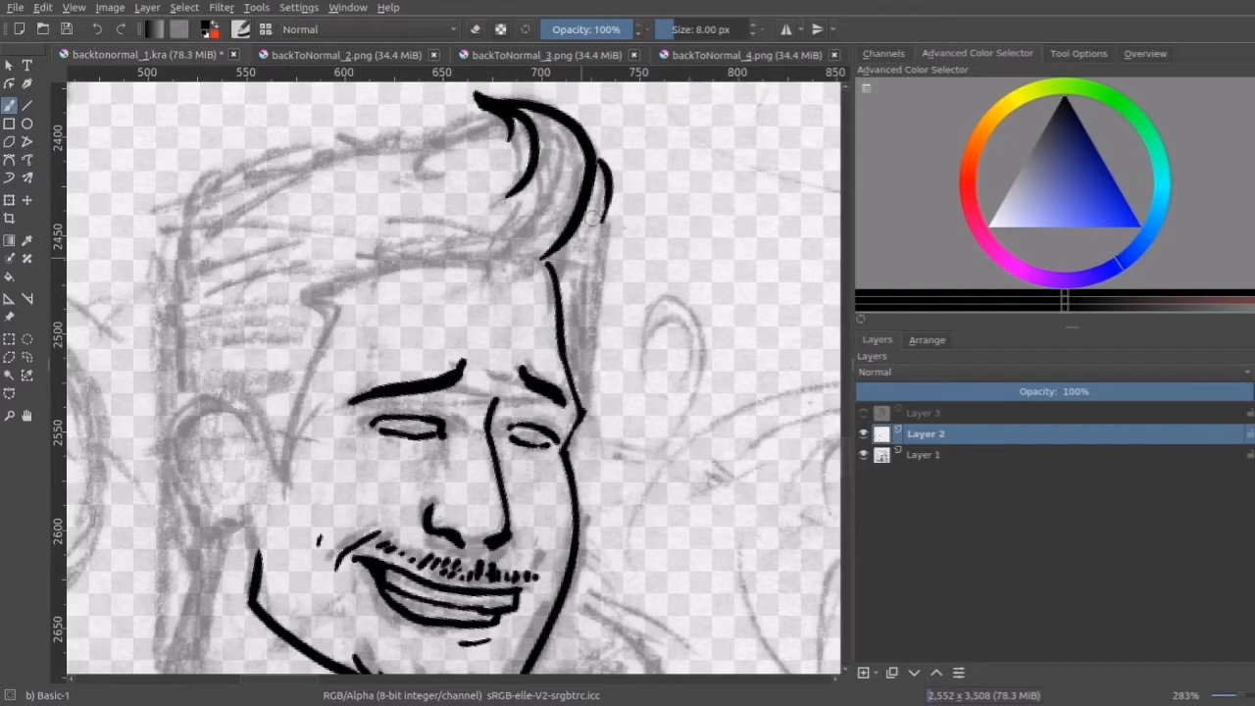
mouse_move(601, 157)
left_mouse_down()
mouse_move(612, 179)
mouse_move(569, 262)
left_mouse_up()
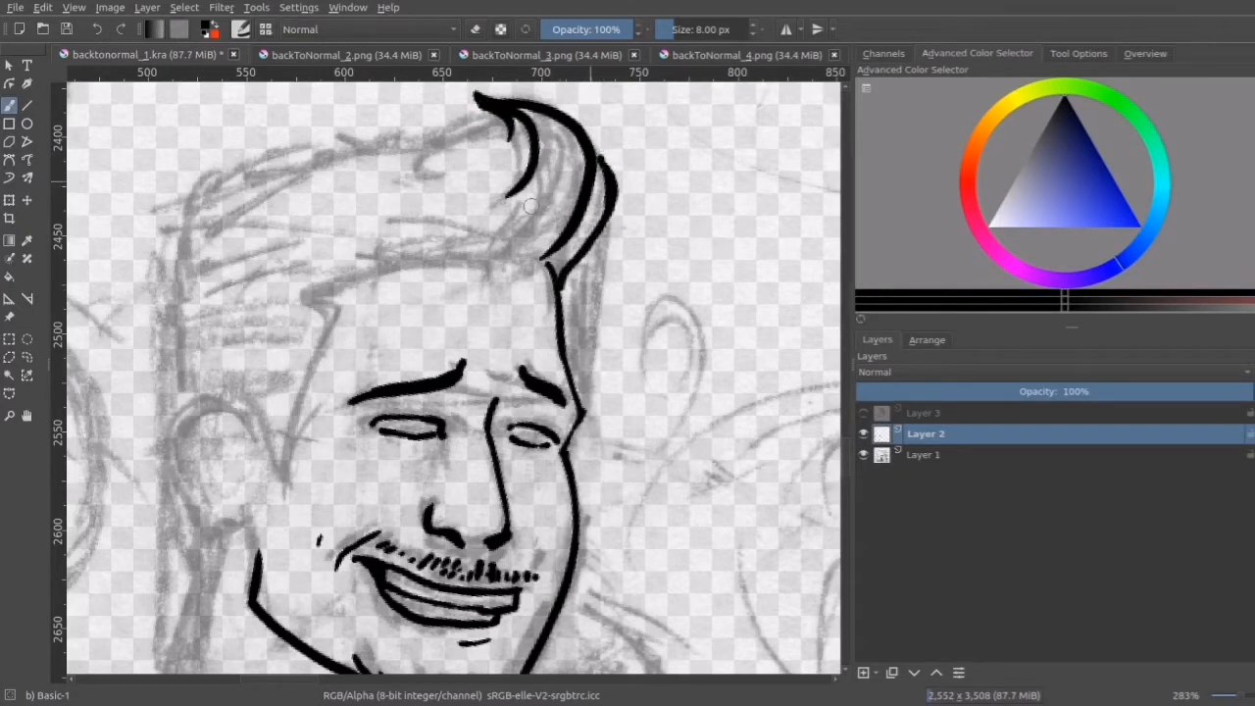
- Ink the near temple edge down to the sideburn and the hairline across the forehead to the quiff
left_click(274, 305)
mouse_move(271, 307)
left_mouse_down()
mouse_move(293, 314)
mouse_move(284, 447)
left_mouse_up()
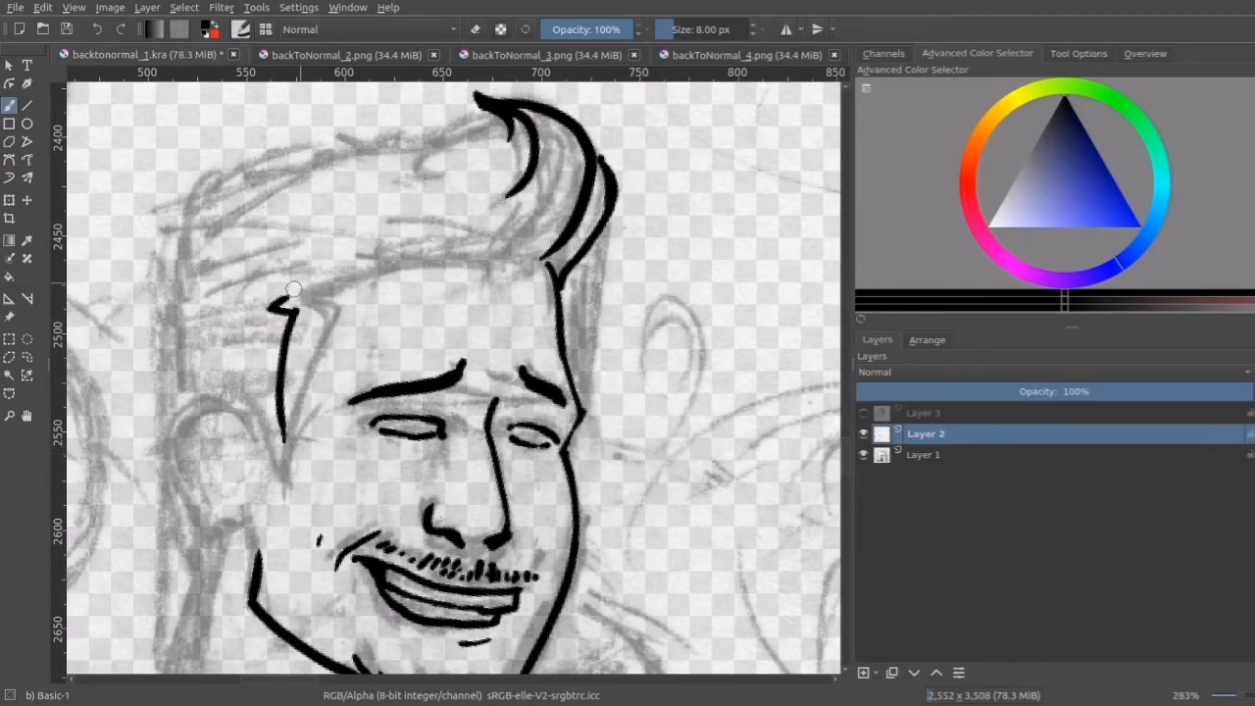
mouse_move(314, 288)
left_mouse_down()
mouse_move(420, 265)
mouse_move(555, 284)
left_mouse_up()
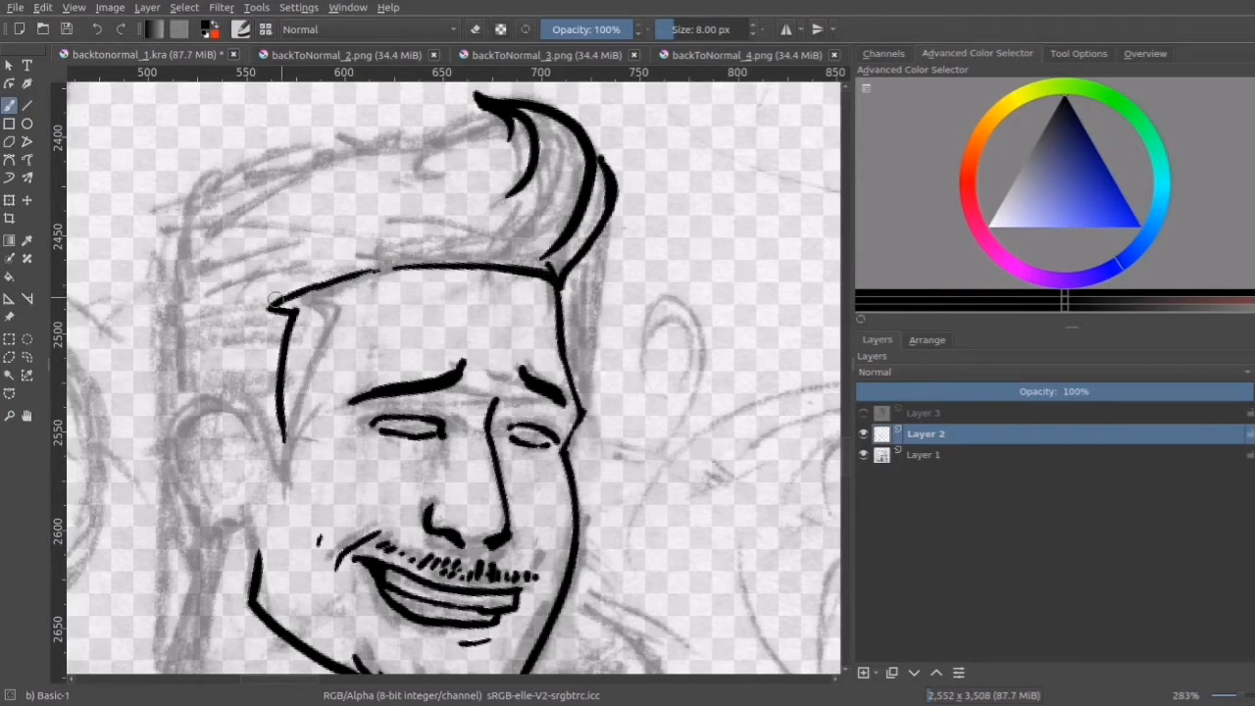
left_click_drag(289, 296, 384, 265)
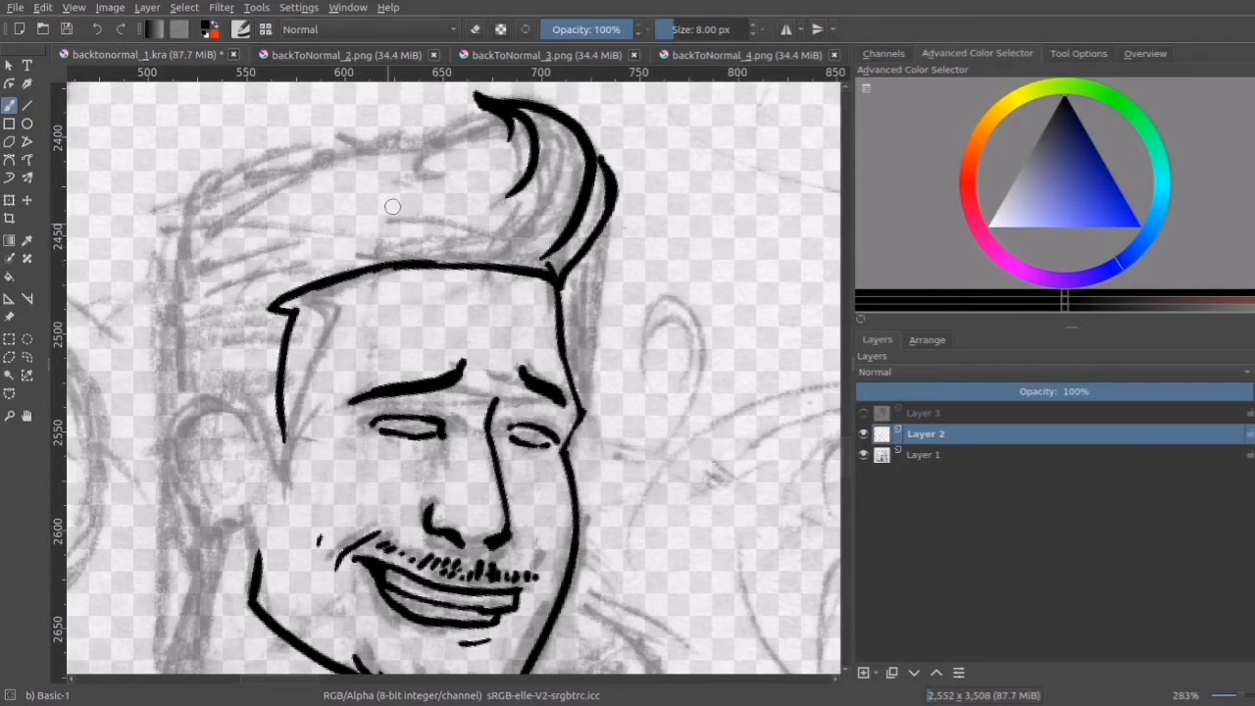
- Ink a curved lock line inside the top hair and short hatching strokes on the side hair above the ear
mouse_move(393, 160)
left_mouse_down()
mouse_move(415, 181)
mouse_move(392, 236)
mouse_move(410, 243)
left_mouse_up()
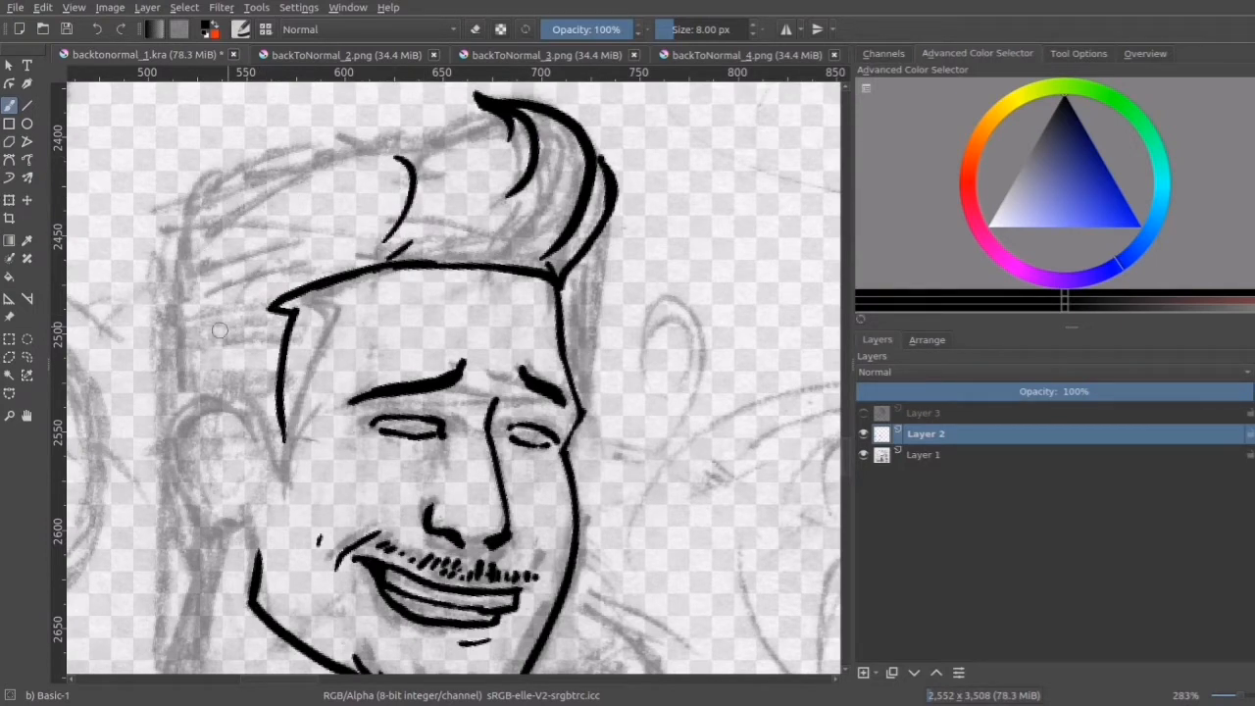
left_click_drag(193, 339, 253, 334)
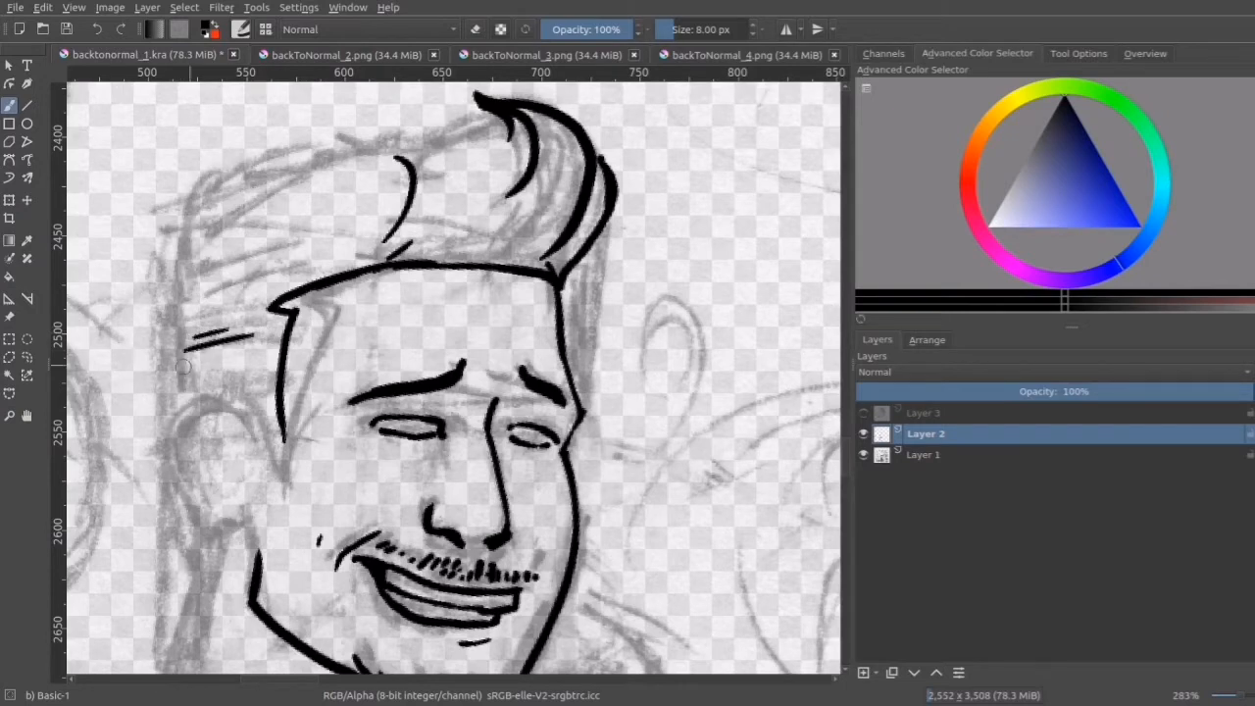
mouse_move(182, 366)
left_mouse_down()
mouse_move(257, 351)
mouse_move(204, 379)
mouse_move(256, 367)
left_mouse_up()
left_click_drag(217, 393, 263, 390)
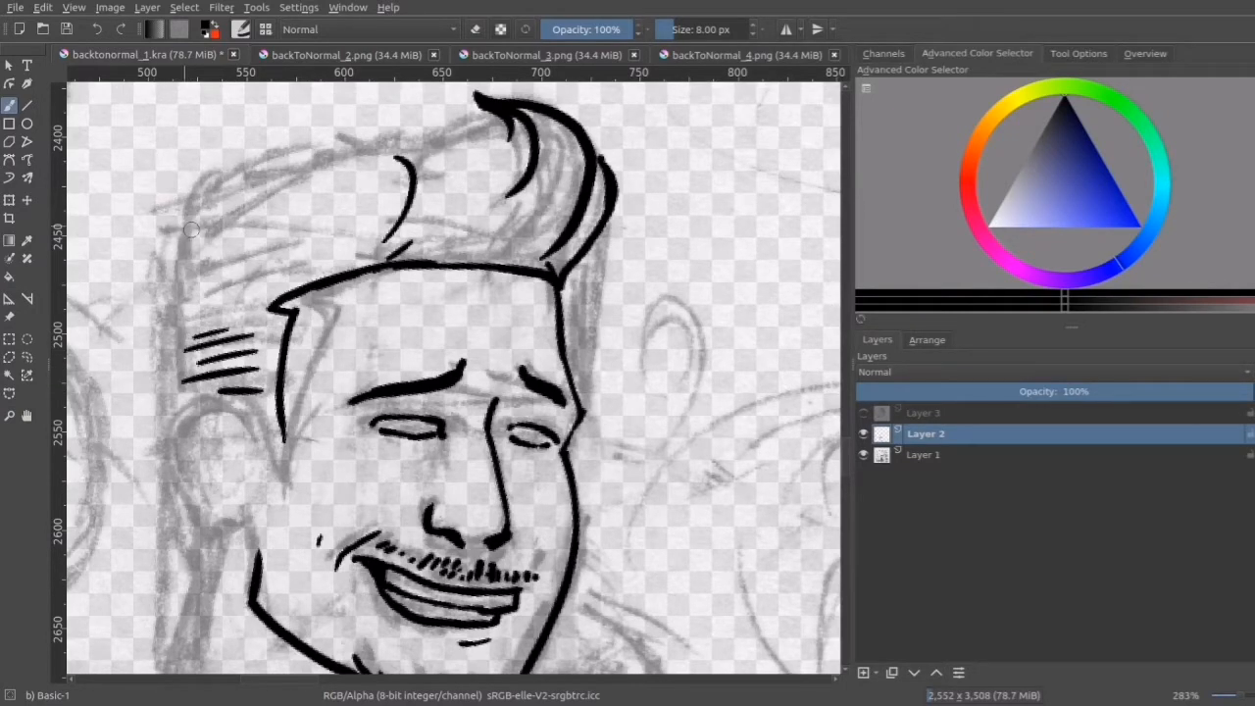
left_click_drag(186, 233, 217, 183)
left_click_drag(220, 184, 349, 164)
key("ctrl+z")
key("ctrl+z")
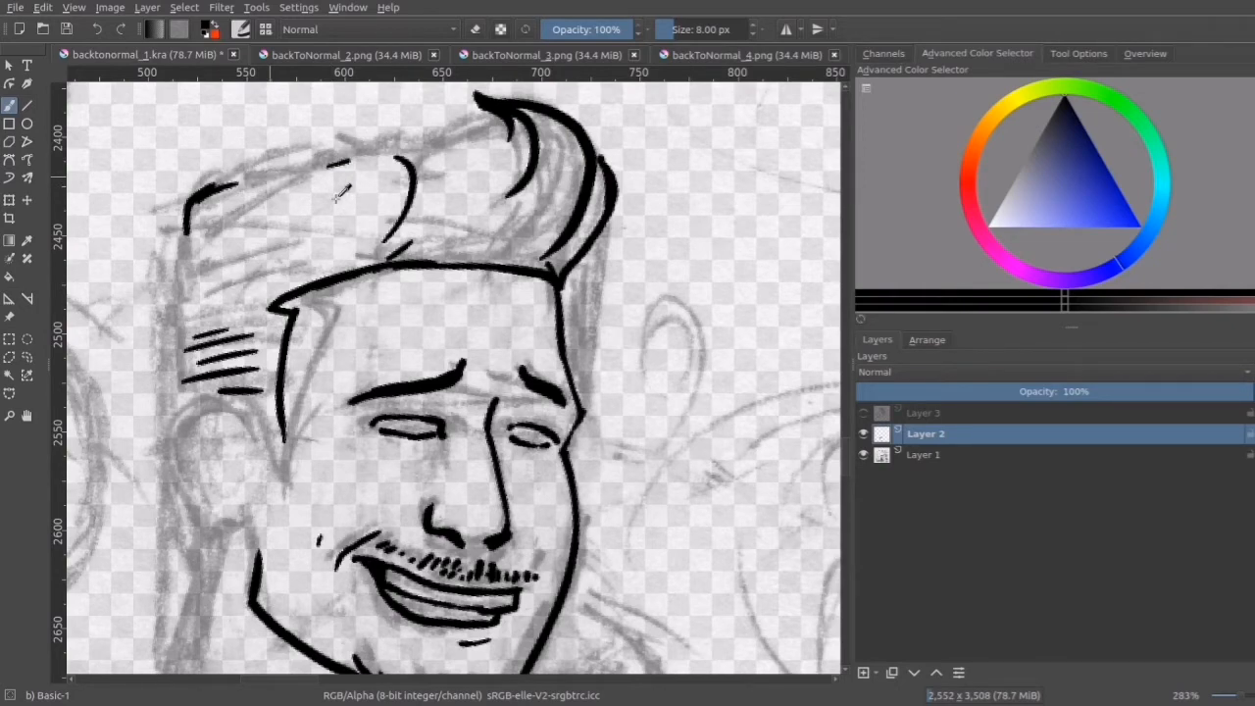
key("ctrl+z")
key("ctrl+z")
- Ink the hair's top contour up to the quiff, extra side hatching and the back of the head down to the ear
mouse_move(187, 230)
left_mouse_down()
mouse_move(260, 167)
mouse_move(424, 138)
mouse_move(484, 106)
left_mouse_up()
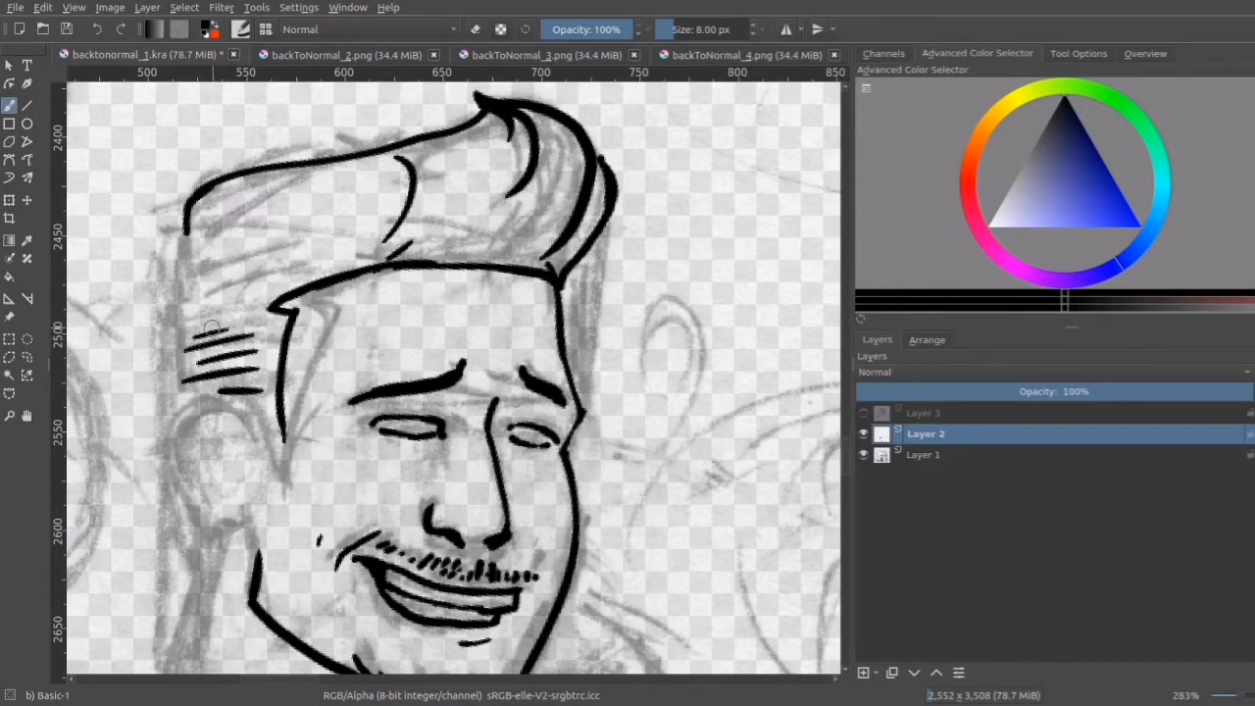
mouse_move(183, 318)
left_mouse_down()
mouse_move(258, 300)
mouse_move(174, 317)
mouse_move(199, 299)
left_mouse_up()
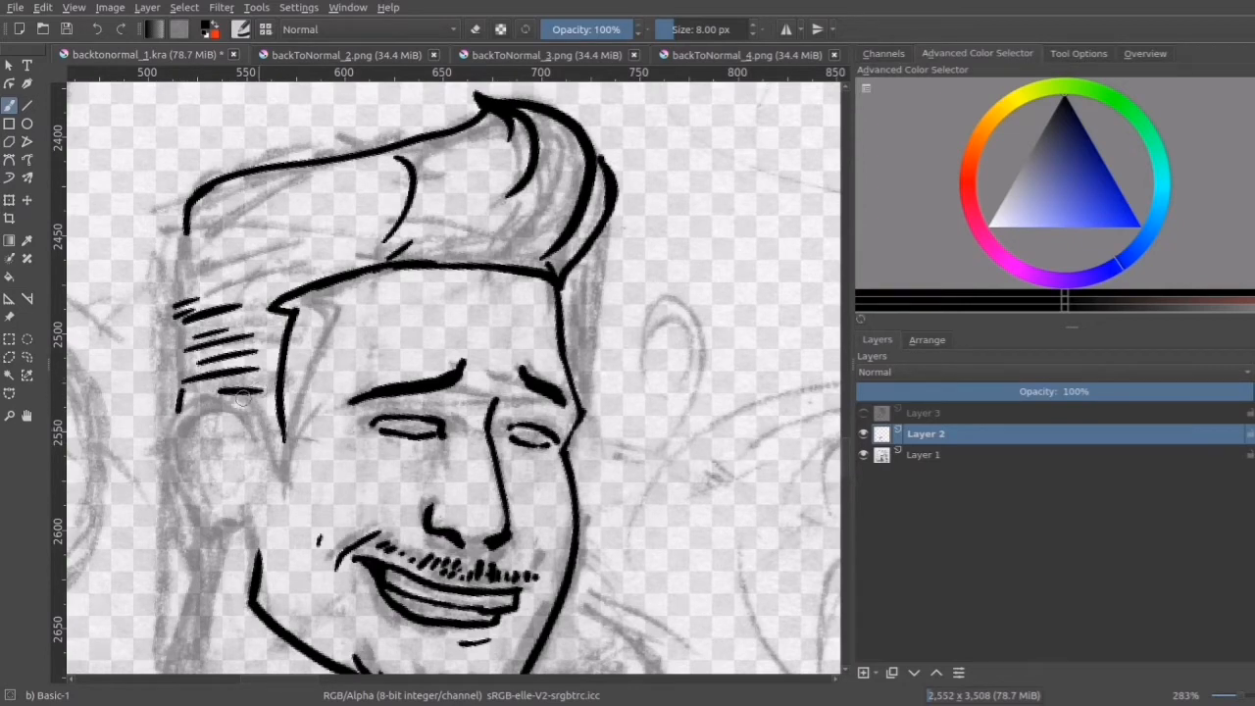
left_click_drag(186, 216, 182, 363)
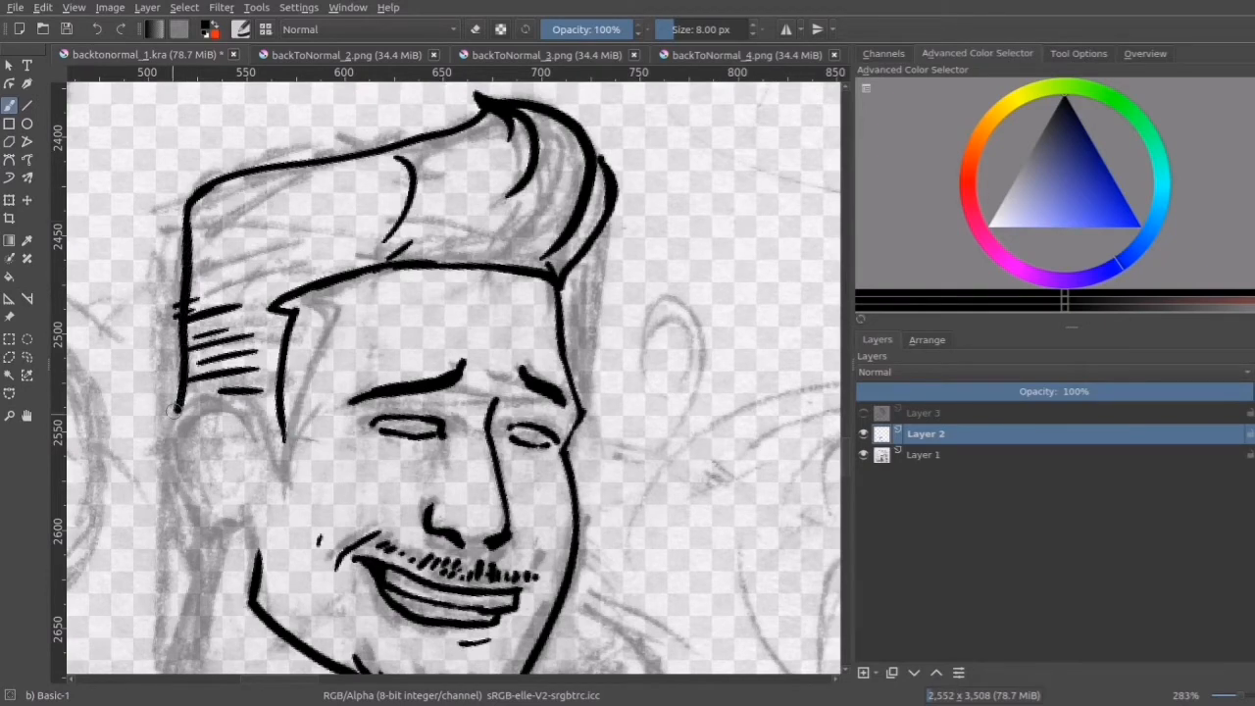
- Ink the near ear's thick outer outline with its lobe and the fold strokes inside it
key("minus")
key("minus")
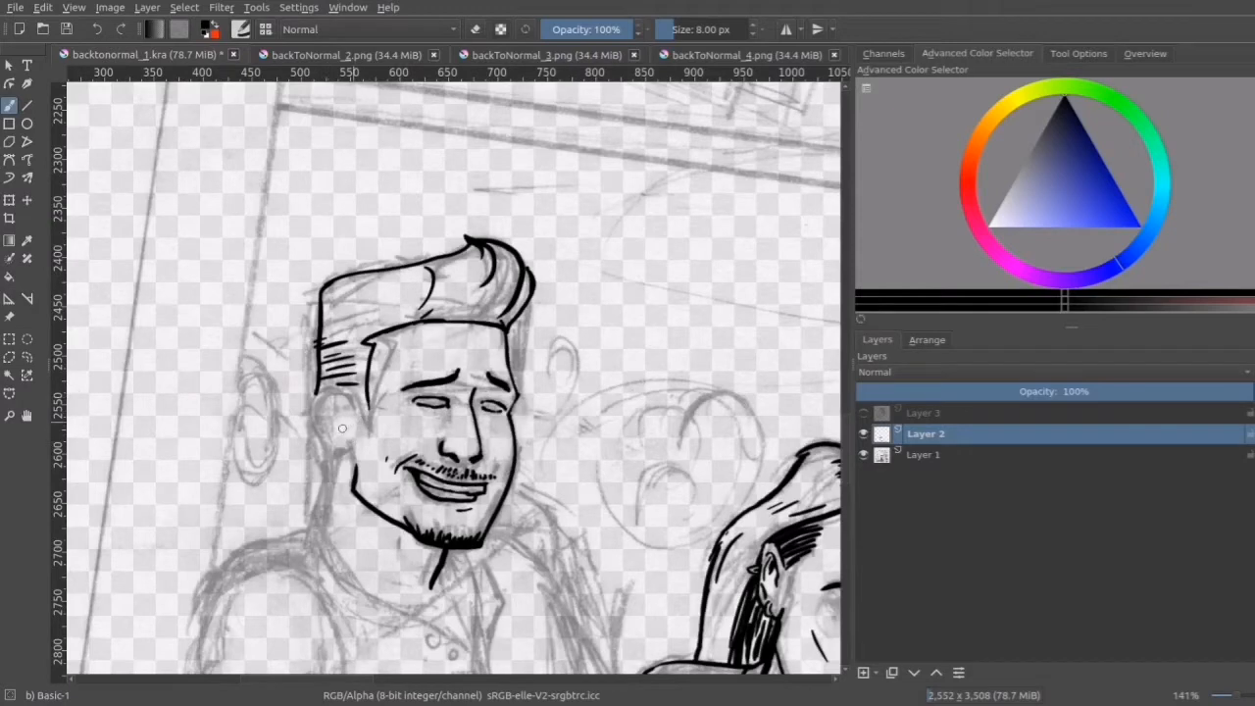
left_click_drag(323, 450, 316, 340)
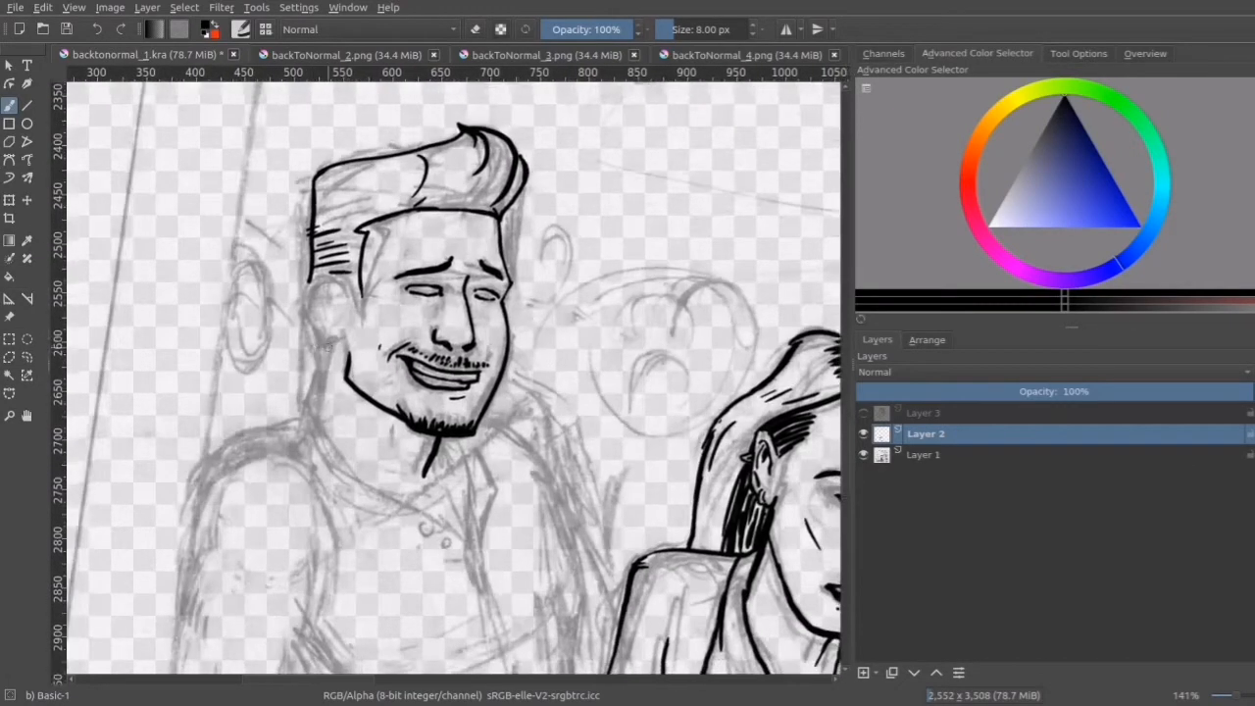
key("plus")
scroll(319, 357, "up", 3)
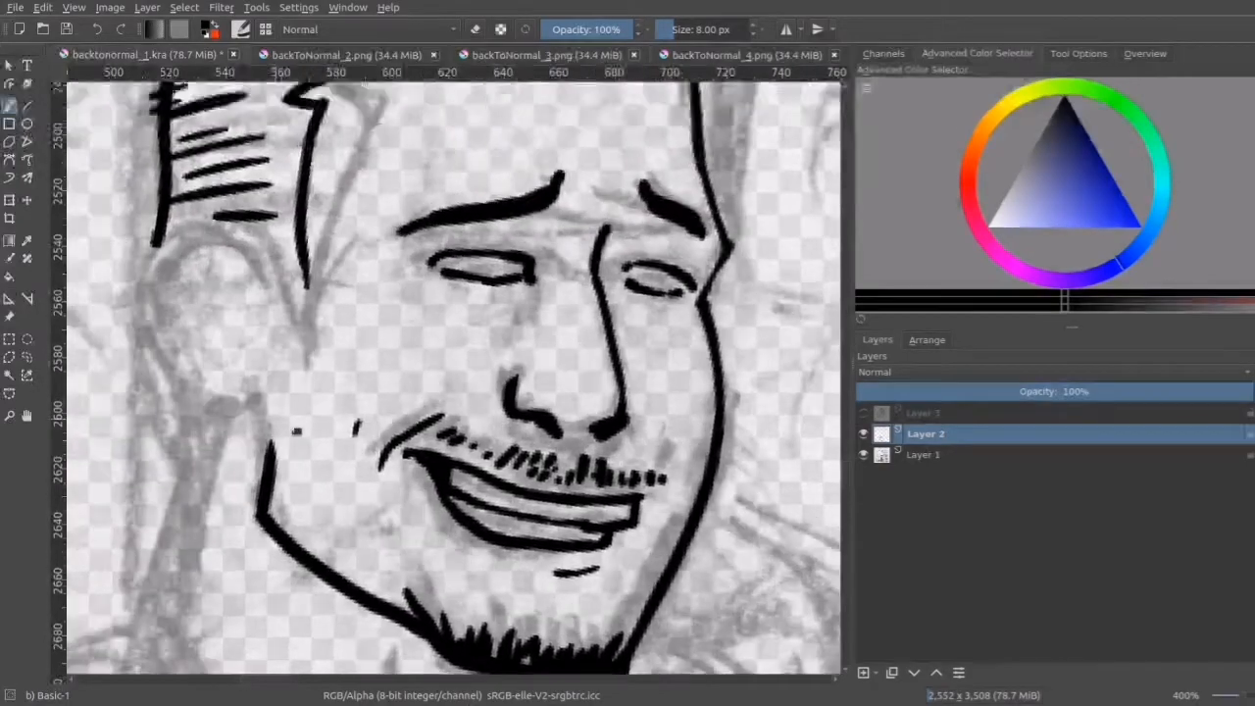
left_click_drag(297, 432, 329, 449)
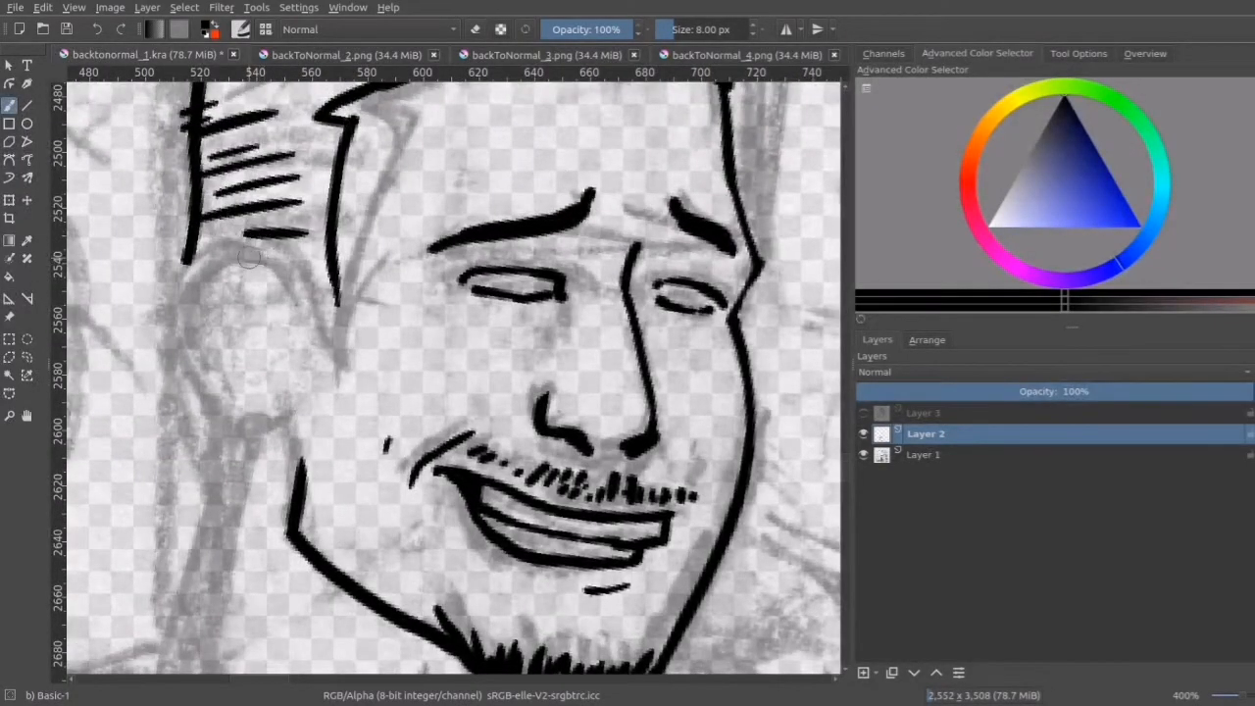
mouse_move(231, 247)
left_mouse_down()
mouse_move(283, 251)
mouse_move(295, 327)
mouse_move(301, 316)
left_mouse_up()
mouse_move(250, 238)
left_mouse_down()
mouse_move(210, 247)
mouse_move(189, 282)
mouse_move(216, 390)
mouse_move(261, 432)
mouse_move(300, 408)
left_mouse_up()
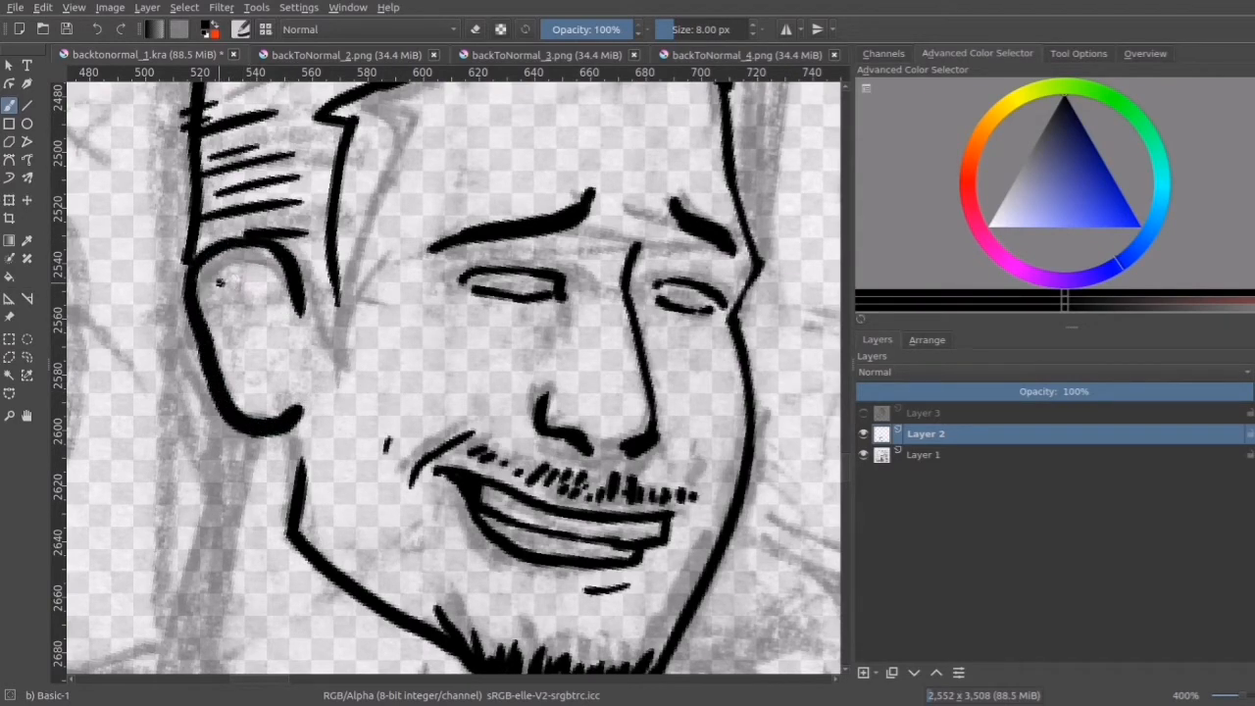
mouse_move(229, 275)
left_mouse_down()
mouse_move(261, 263)
mouse_move(285, 306)
mouse_move(247, 316)
mouse_move(266, 345)
mouse_move(254, 384)
left_mouse_up()
mouse_move(292, 329)
left_mouse_down()
mouse_move(277, 355)
mouse_move(293, 375)
mouse_move(255, 371)
left_mouse_up()
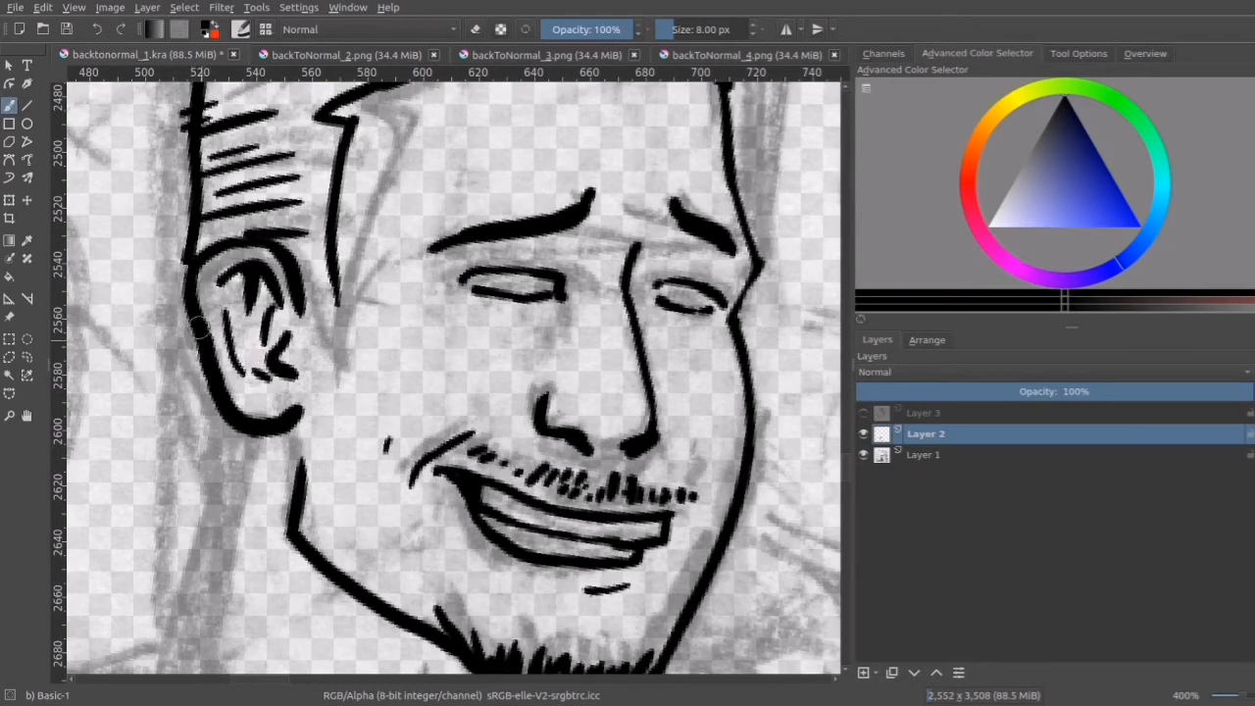
mouse_move(190, 291)
left_mouse_down()
mouse_move(190, 478)
mouse_move(235, 429)
mouse_move(202, 378)
mouse_move(231, 423)
mouse_move(211, 420)
mouse_move(199, 451)
left_mouse_up()
key("minus")
key("minus")
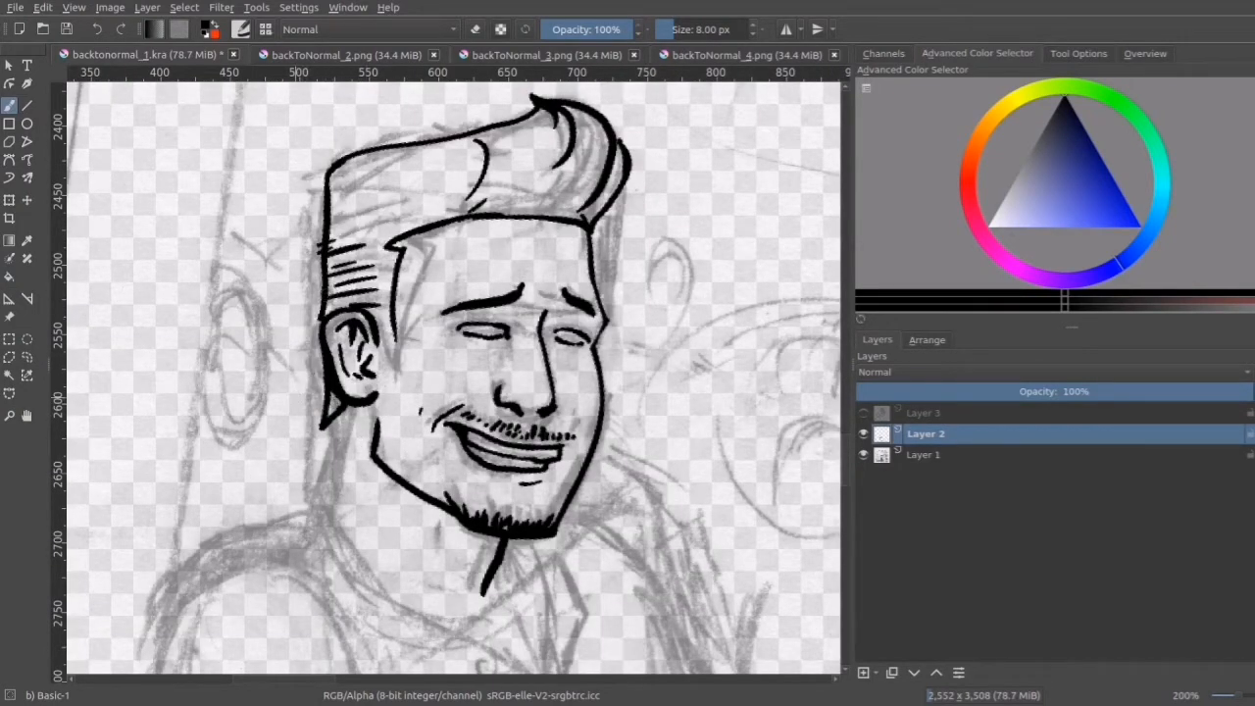
key("ctrl+z")
key("ctrl+z")
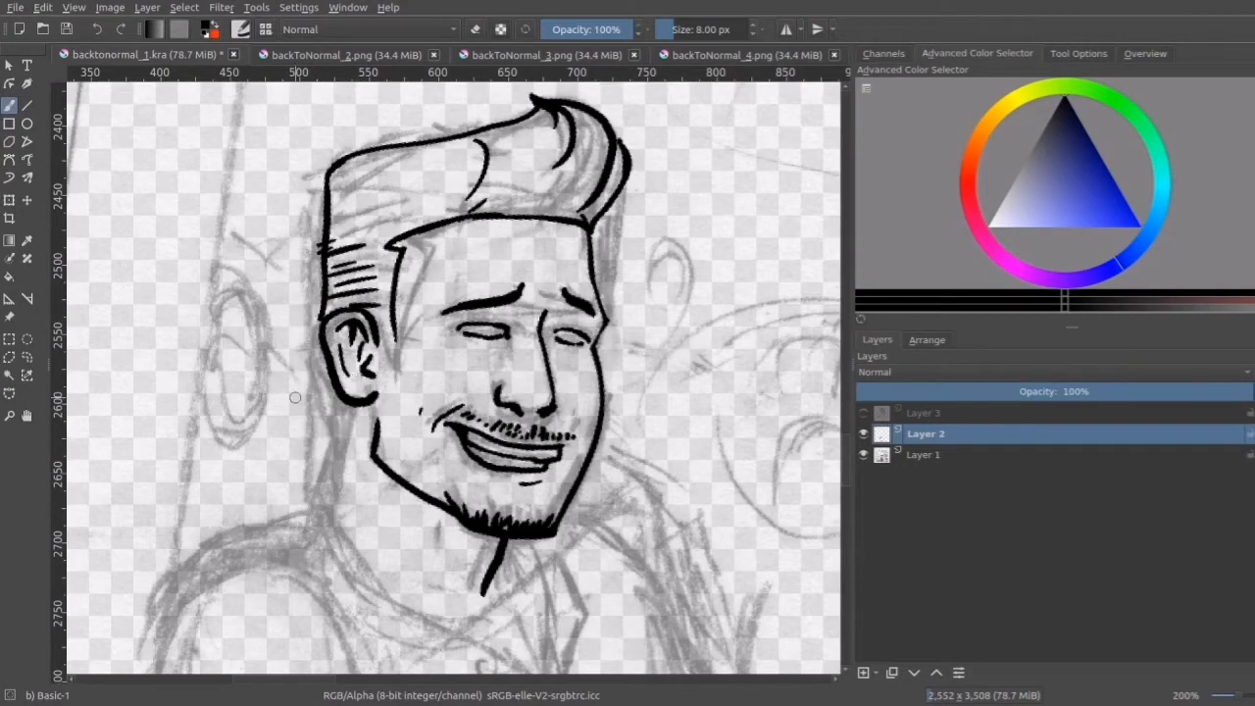
- Undo the unwanted ear strokes and re-ink the ear's back edge with a longer, fuller lobe
key("ctrl+z")
key("ctrl+z")
key("ctrl+z")
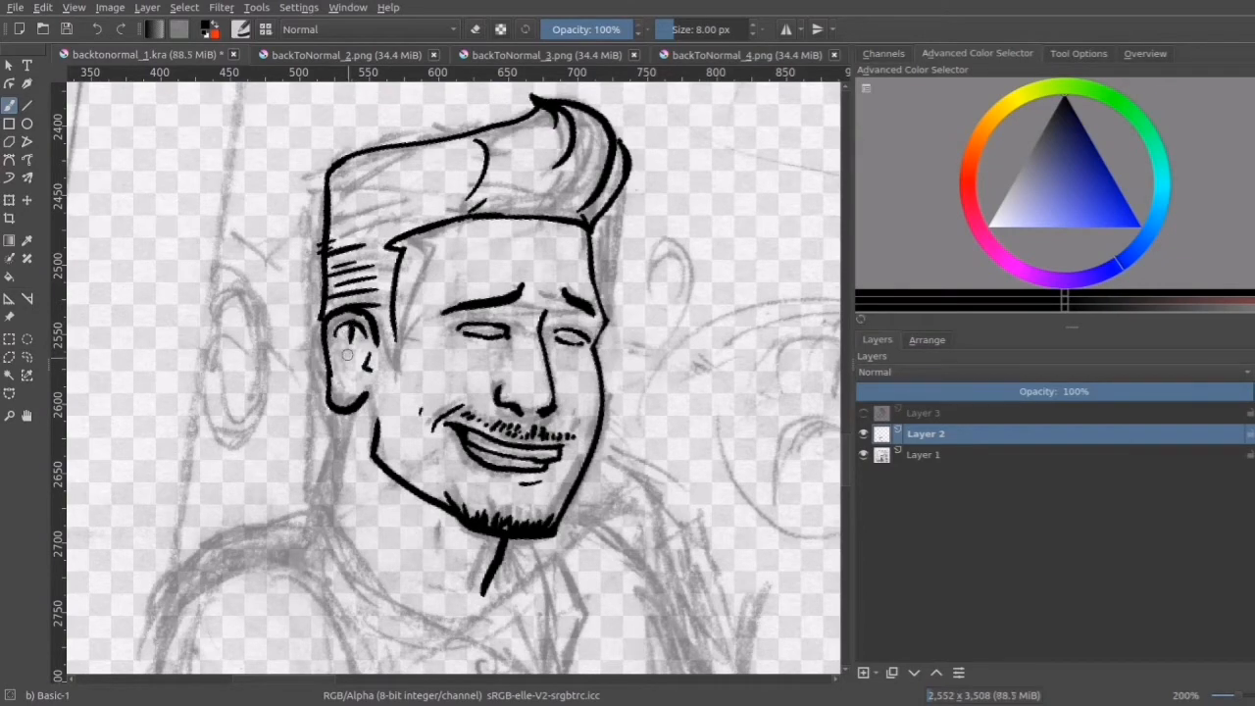
- Ink the remaining fold strokes inside the near ear, the back neck line below it and the forehead wrinkle above the brows
left_click_drag(353, 324, 349, 342)
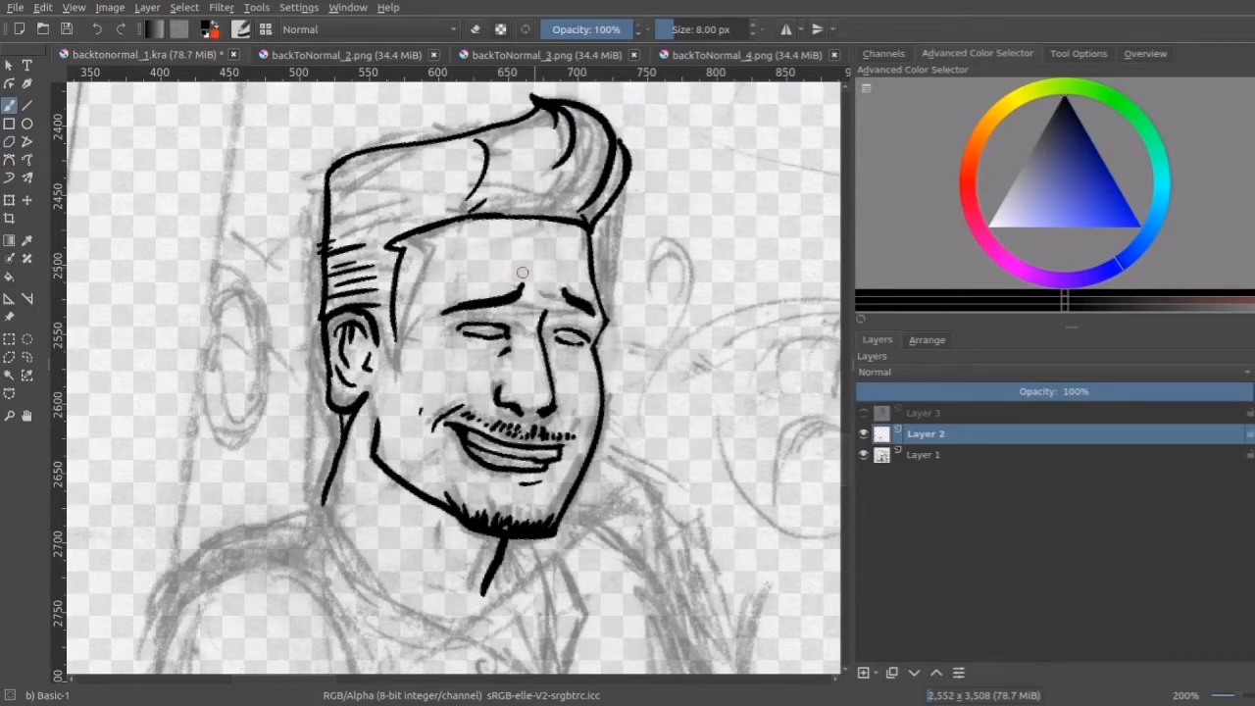
left_click_drag(518, 272, 579, 275)
scroll(534, 309, "down", 1)
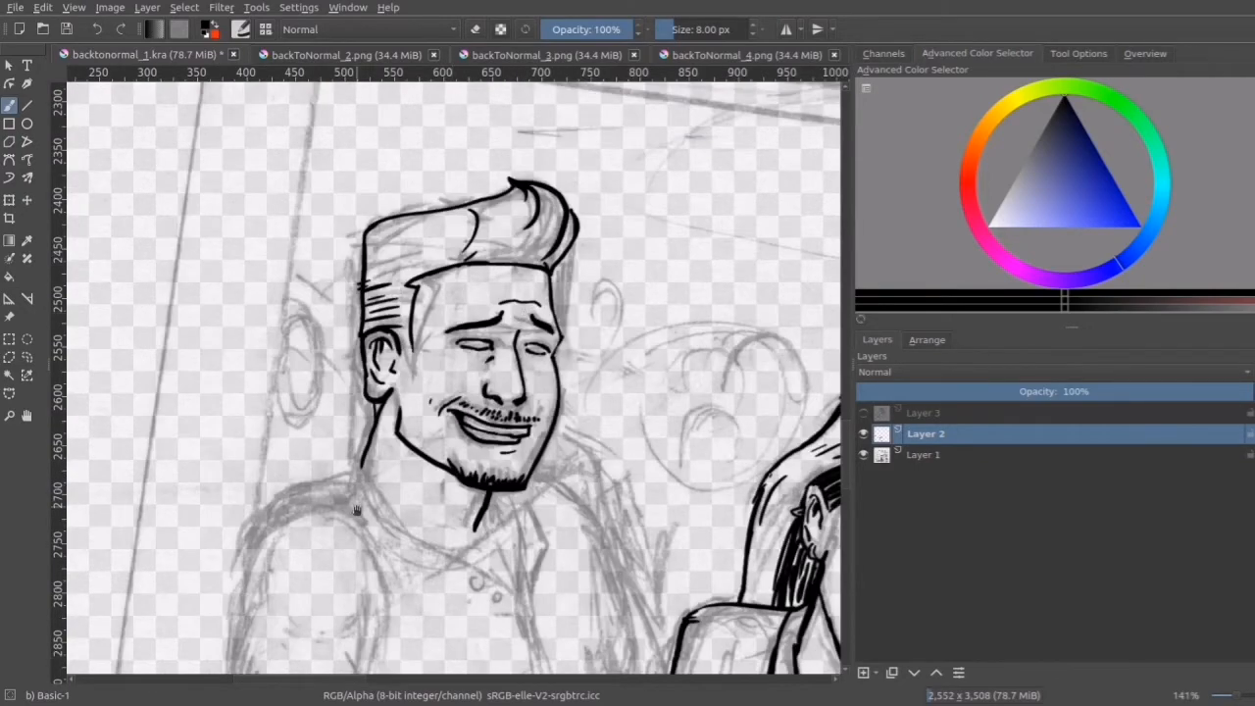
- Ink the near shoulder's contour and short hatching on the upper arm, and undo the trial collar line below the chin
scroll(364, 359, "down", 3)
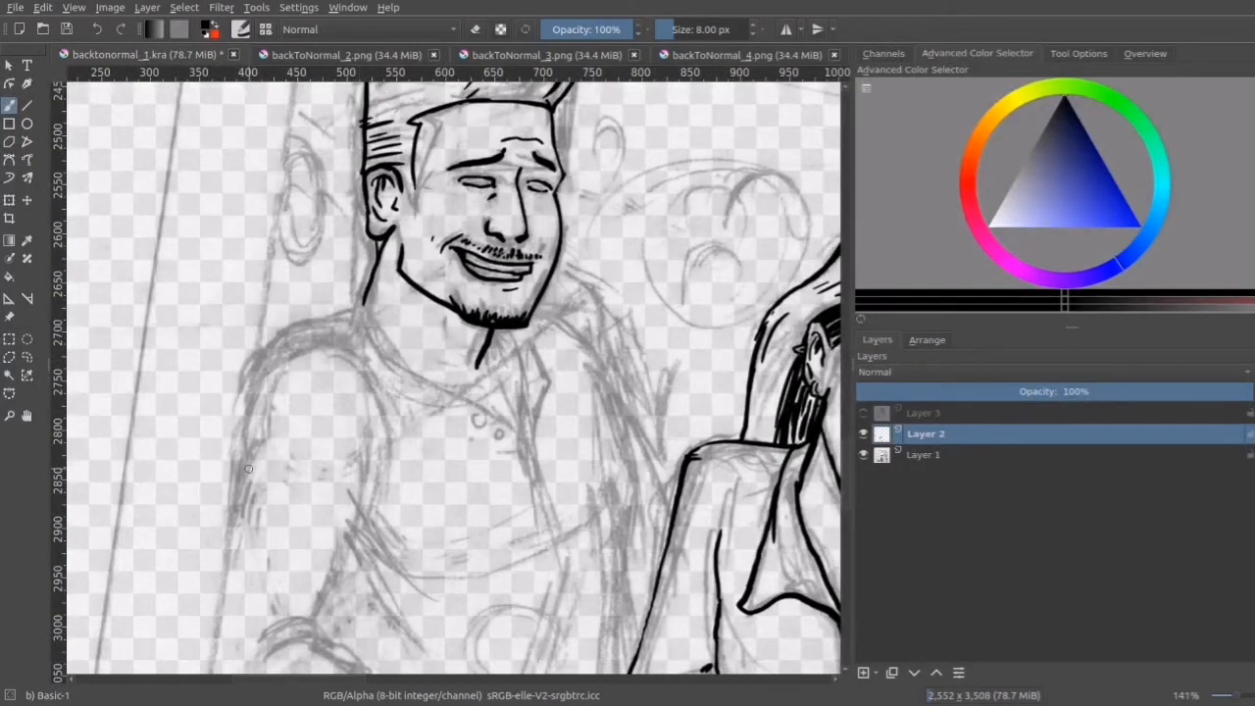
mouse_move(248, 468)
left_mouse_down()
mouse_move(235, 495)
mouse_move(257, 510)
left_mouse_up()
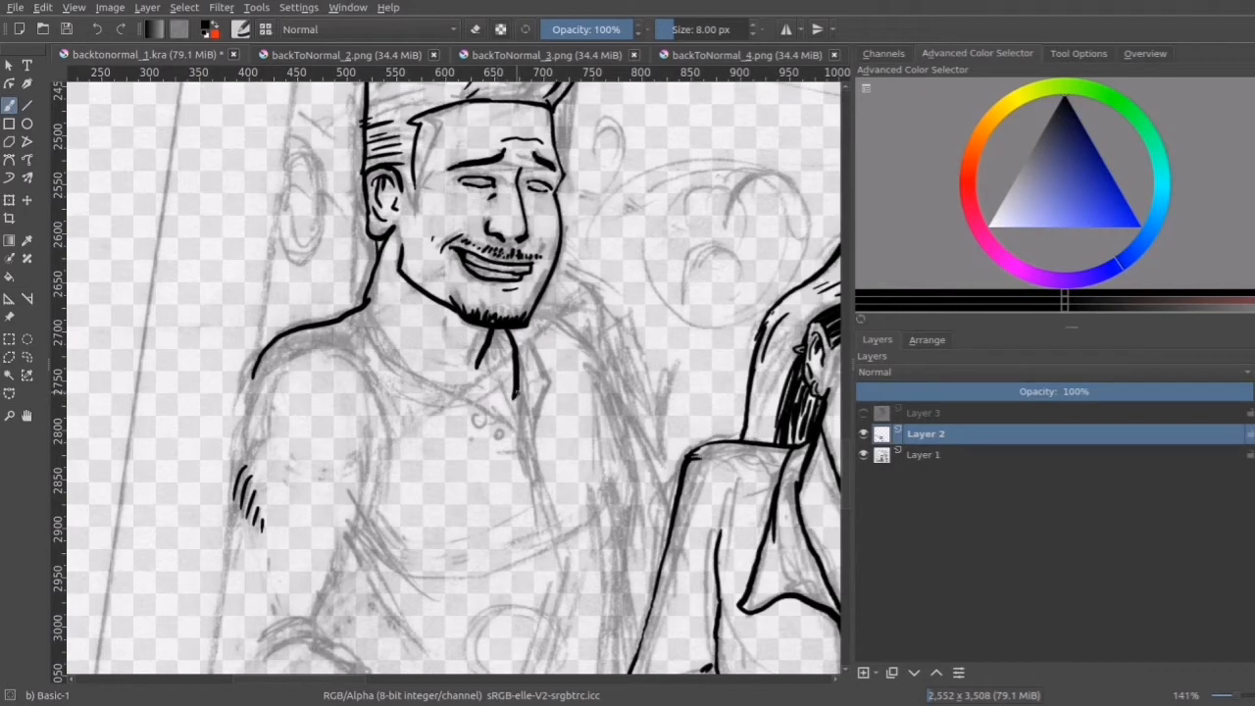
left_click_drag(515, 400, 517, 457)
key("ctrl+z")
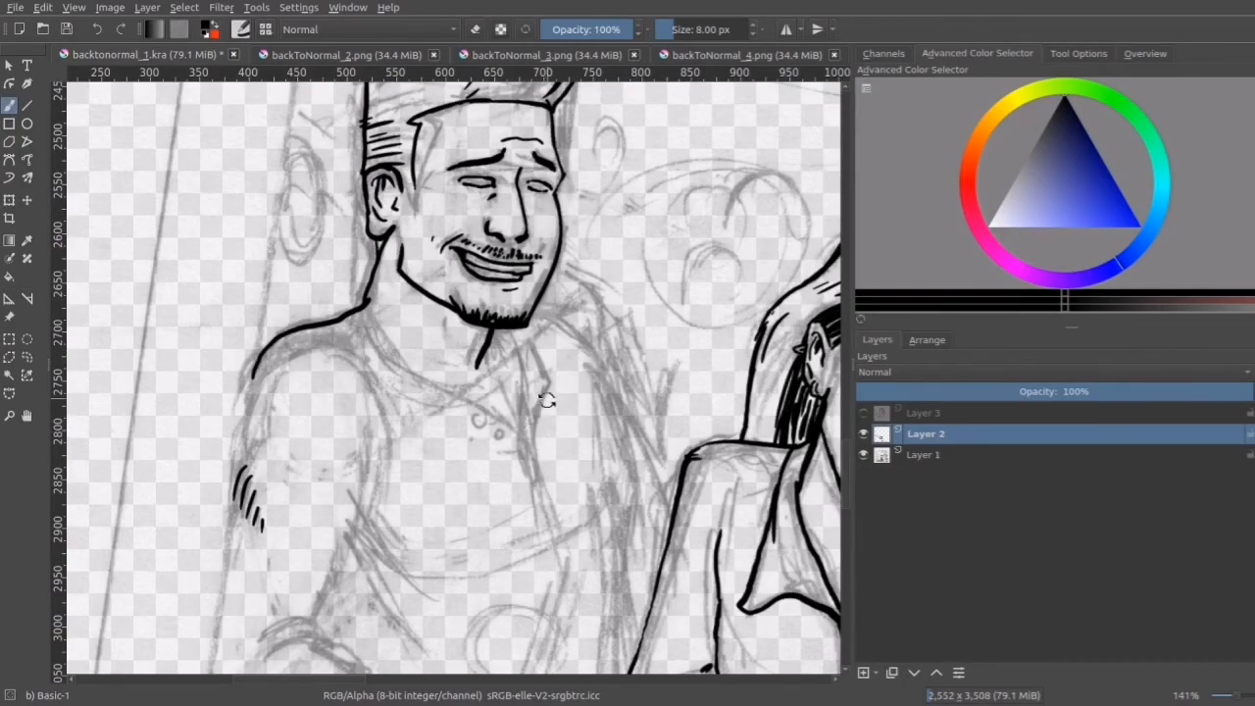
- Ink both edges of the shirt's collar flap below the chin and the curved neckline running to the base of the neck
mouse_move(546, 399)
left_mouse_down()
mouse_move(498, 420)
mouse_move(430, 388)
left_mouse_up()
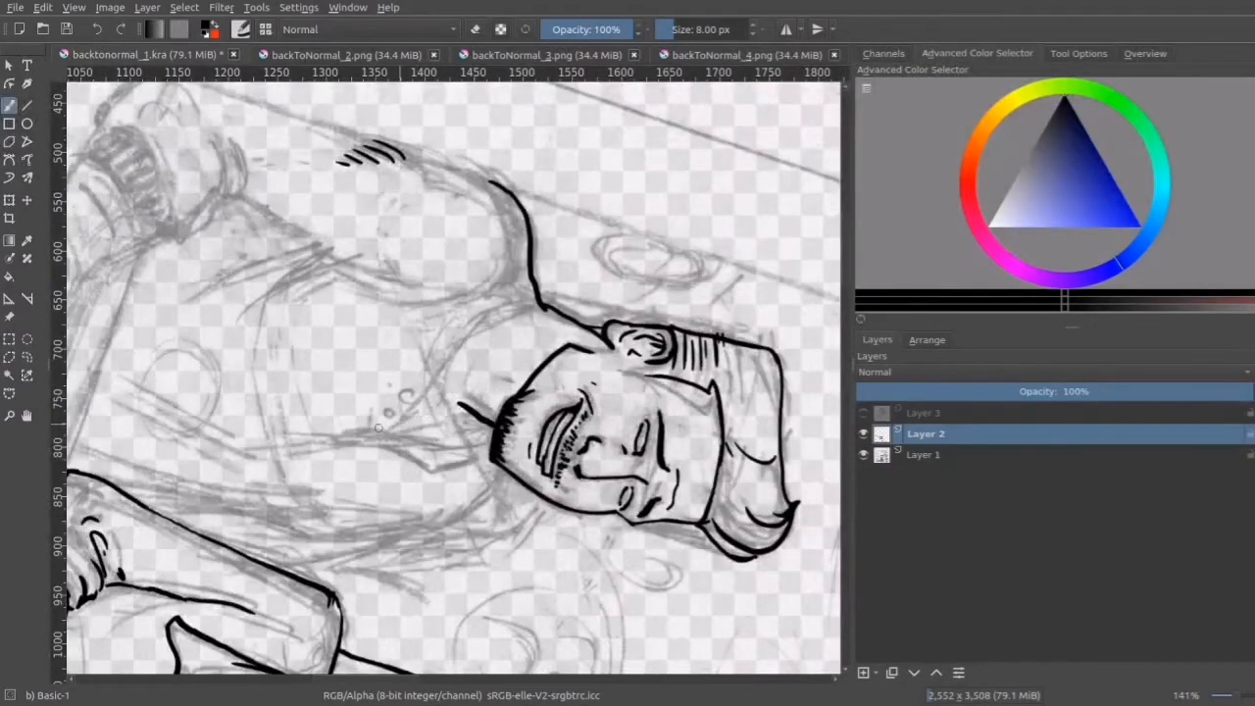
mouse_move(348, 438)
left_mouse_down()
mouse_move(372, 481)
mouse_move(361, 486)
left_mouse_up()
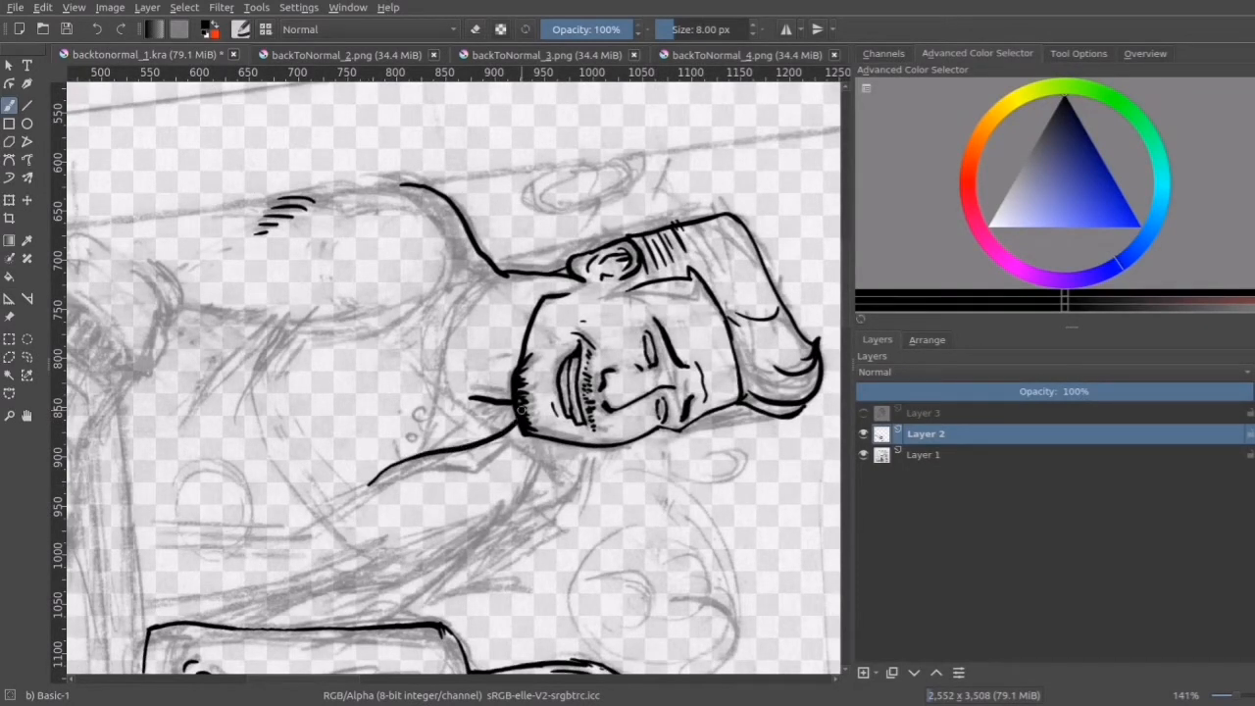
left_click_drag(376, 488, 381, 486)
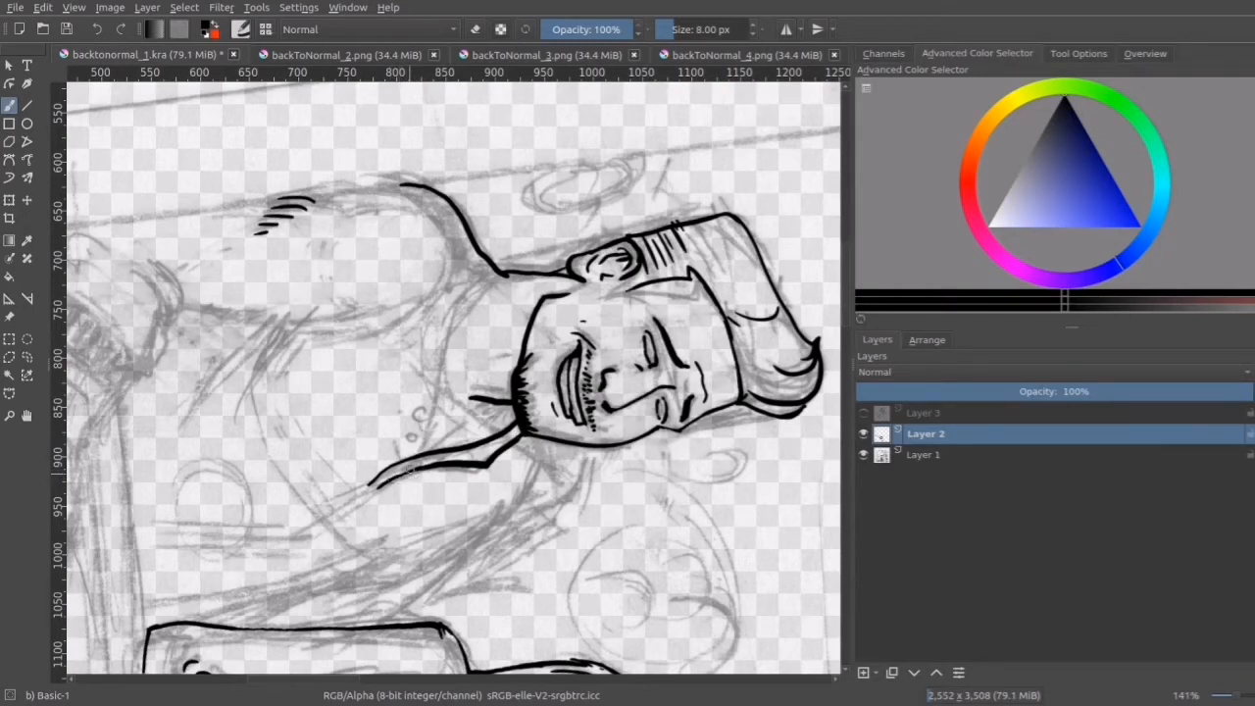
mouse_move(398, 484)
left_mouse_down()
mouse_move(388, 489)
mouse_move(471, 477)
mouse_move(452, 484)
left_mouse_up()
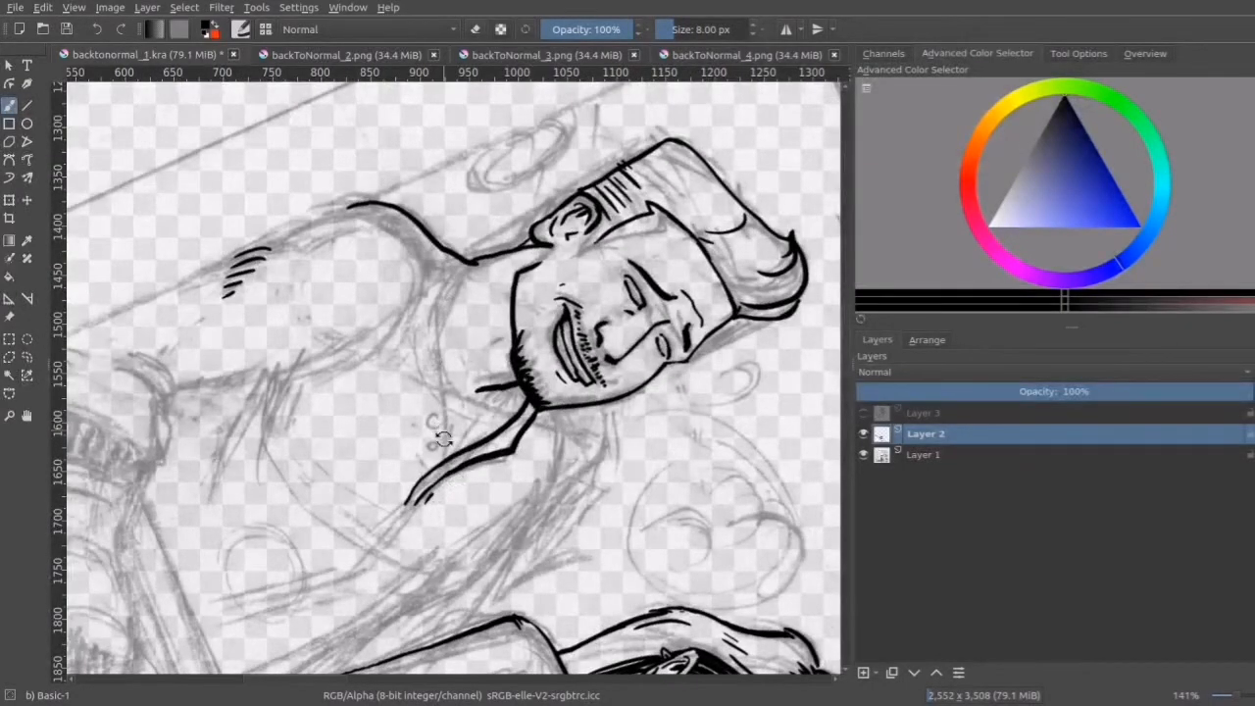
left_click_drag(440, 431, 405, 446)
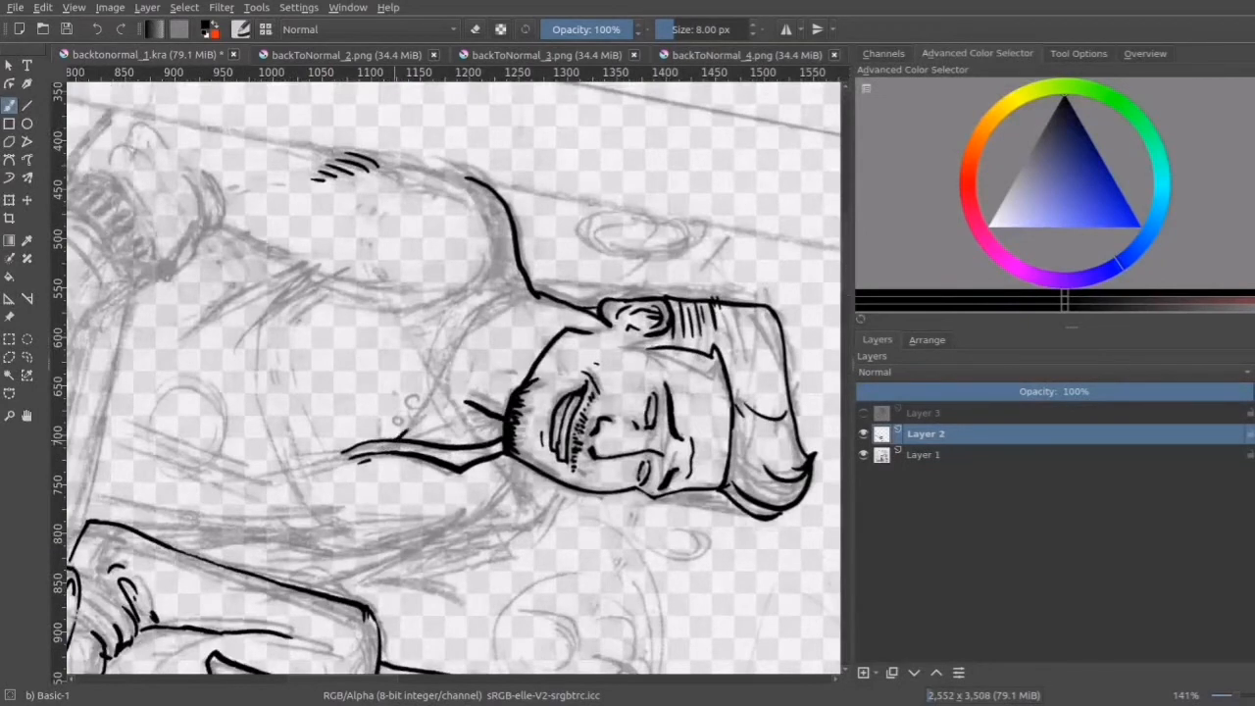
left_click_drag(447, 369, 514, 293)
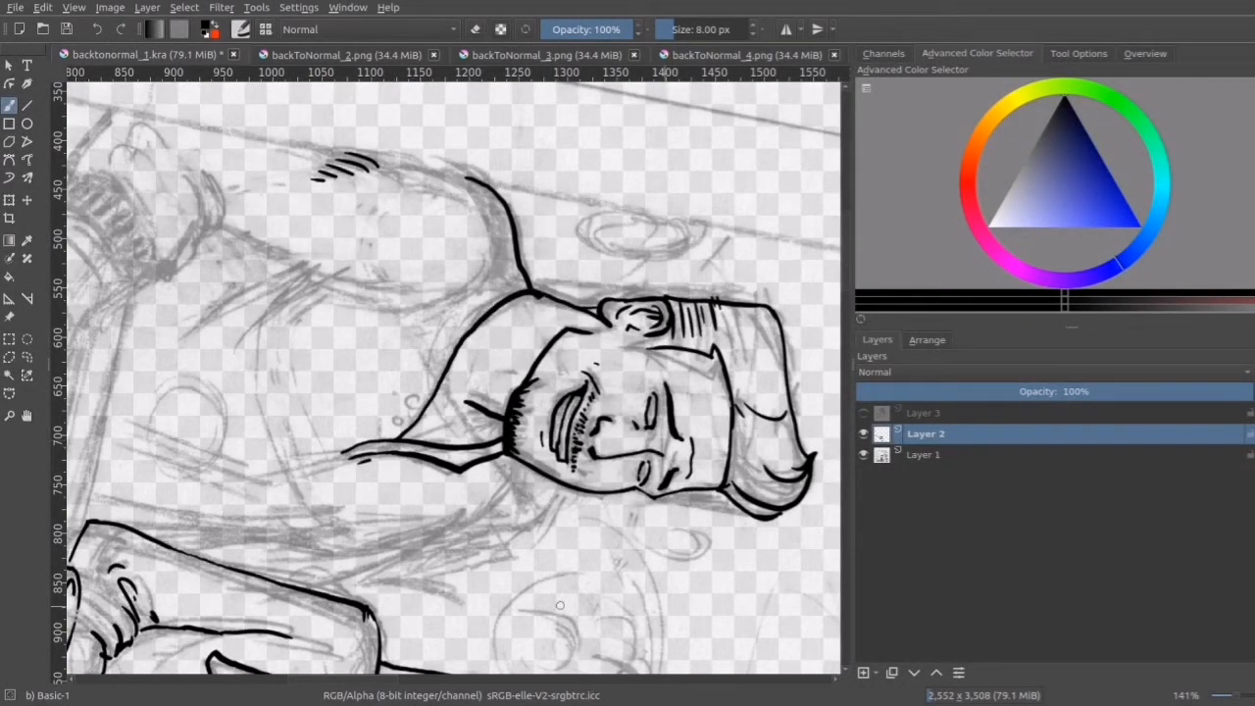
- Erase the stray bump where the neckline meets the neck and shoulder lines with a smaller eraser, and restore the inking brush
key("ctrl+minus")
key("ctrl+plus")
key("ctrl+plus")
key("ctrl+plus")
key("ctrl+plus")
key("ctrl+plus")
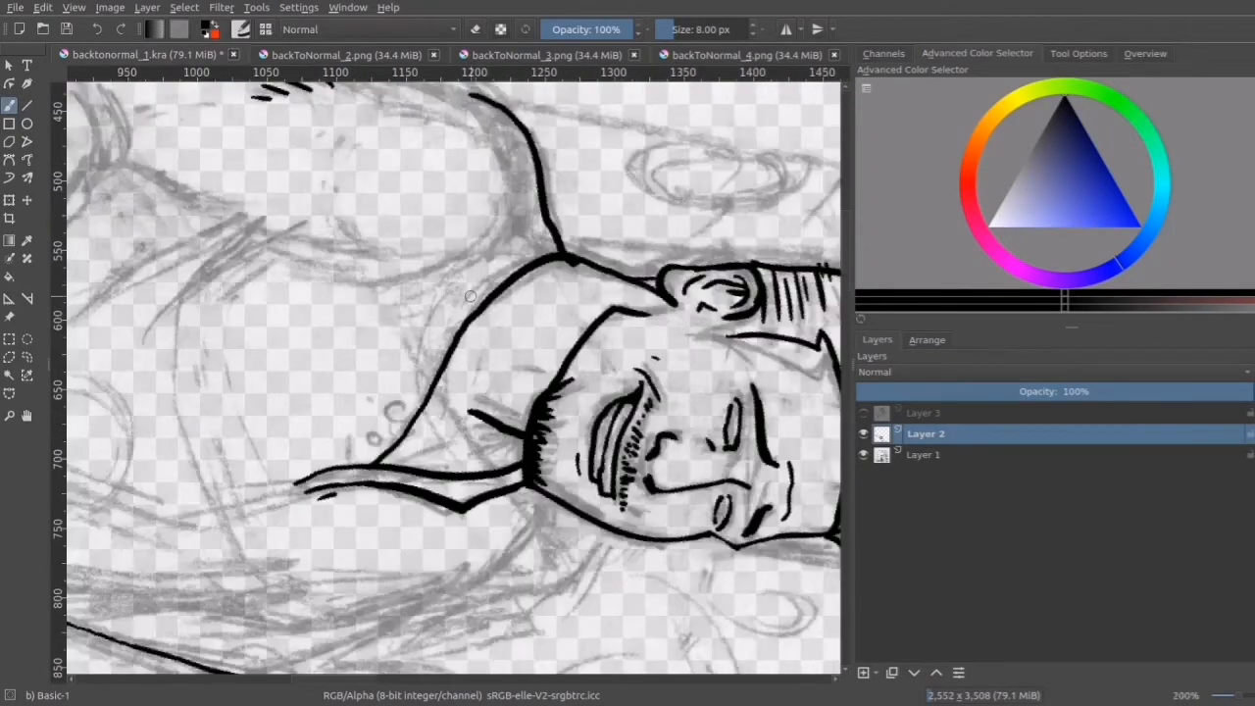
left_click_drag(599, 217, 482, 356)
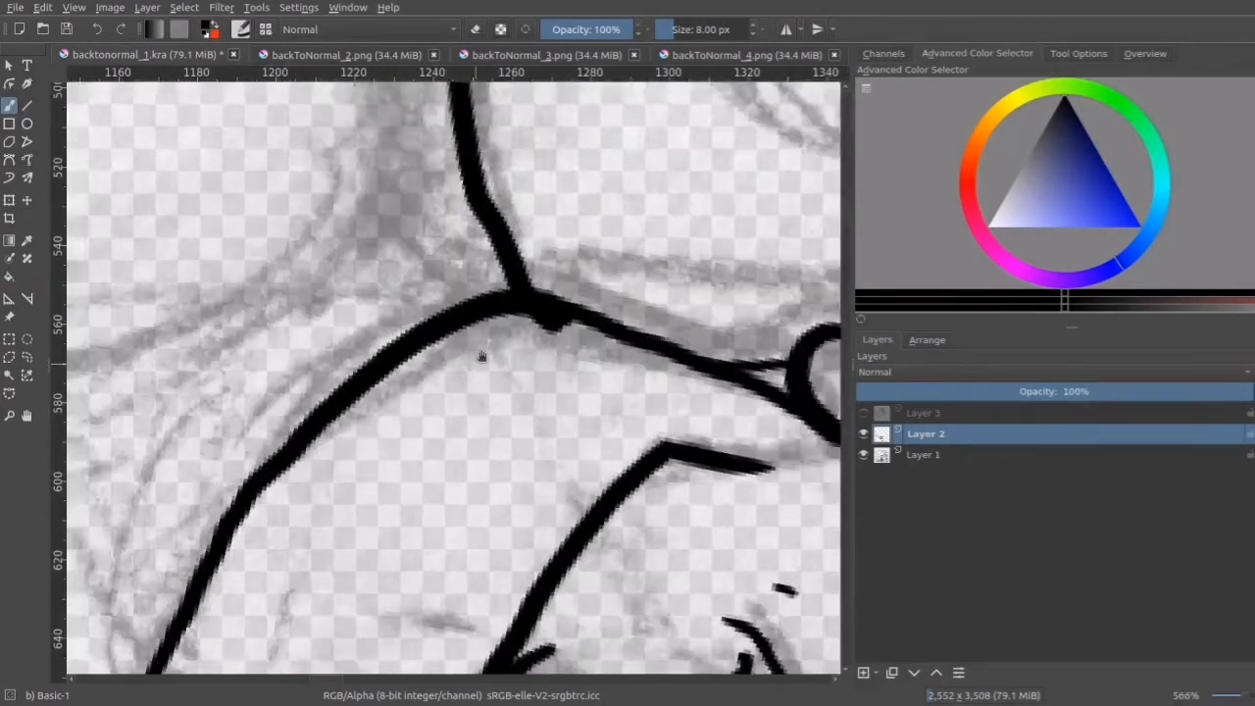
key("e")
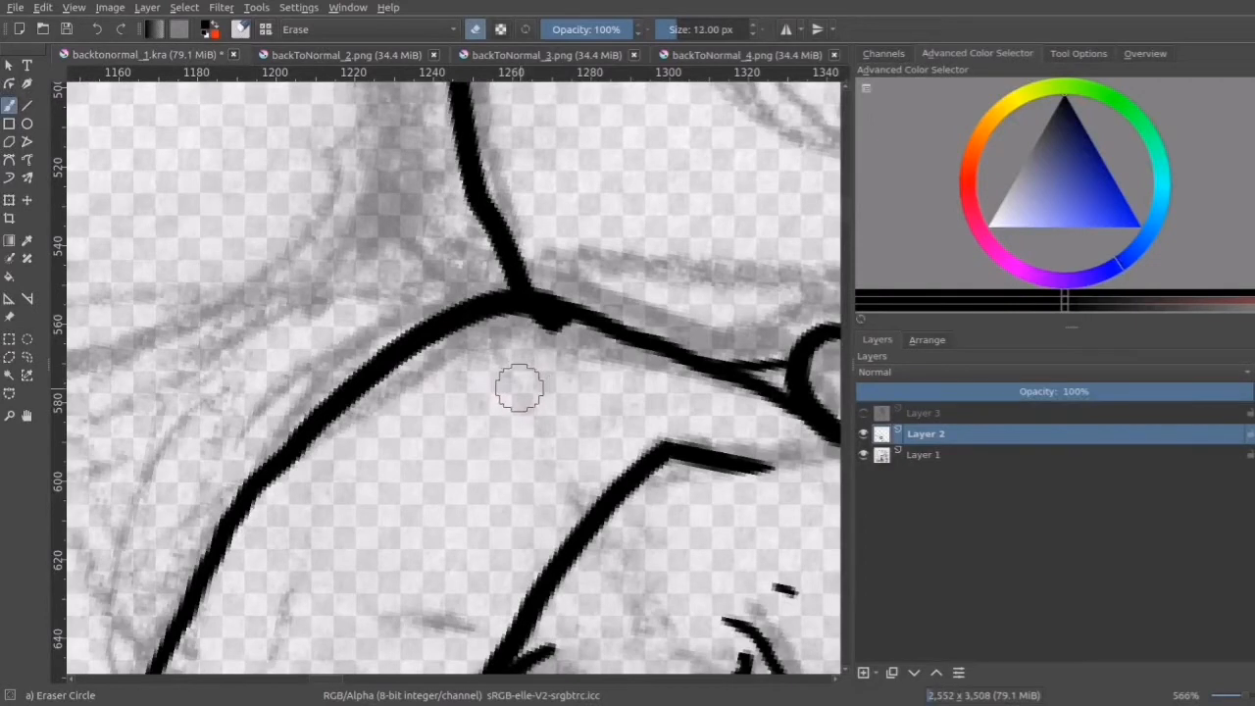
key("bracketleft")
mouse_move(534, 333)
left_mouse_down()
mouse_move(545, 324)
mouse_move(527, 325)
mouse_move(558, 333)
mouse_move(527, 324)
mouse_move(563, 336)
left_mouse_up()
key("bracketleft")
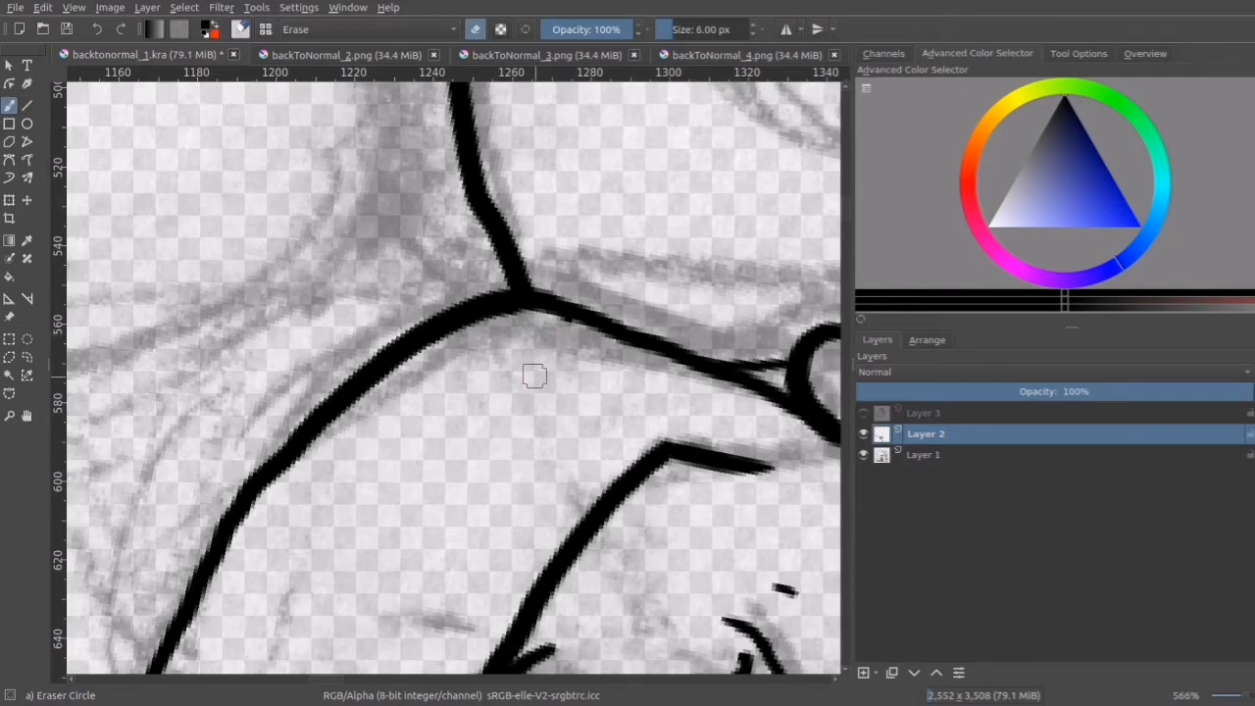
key("minus")
key("minus")
key("minus")
key("slash")
key("minus")
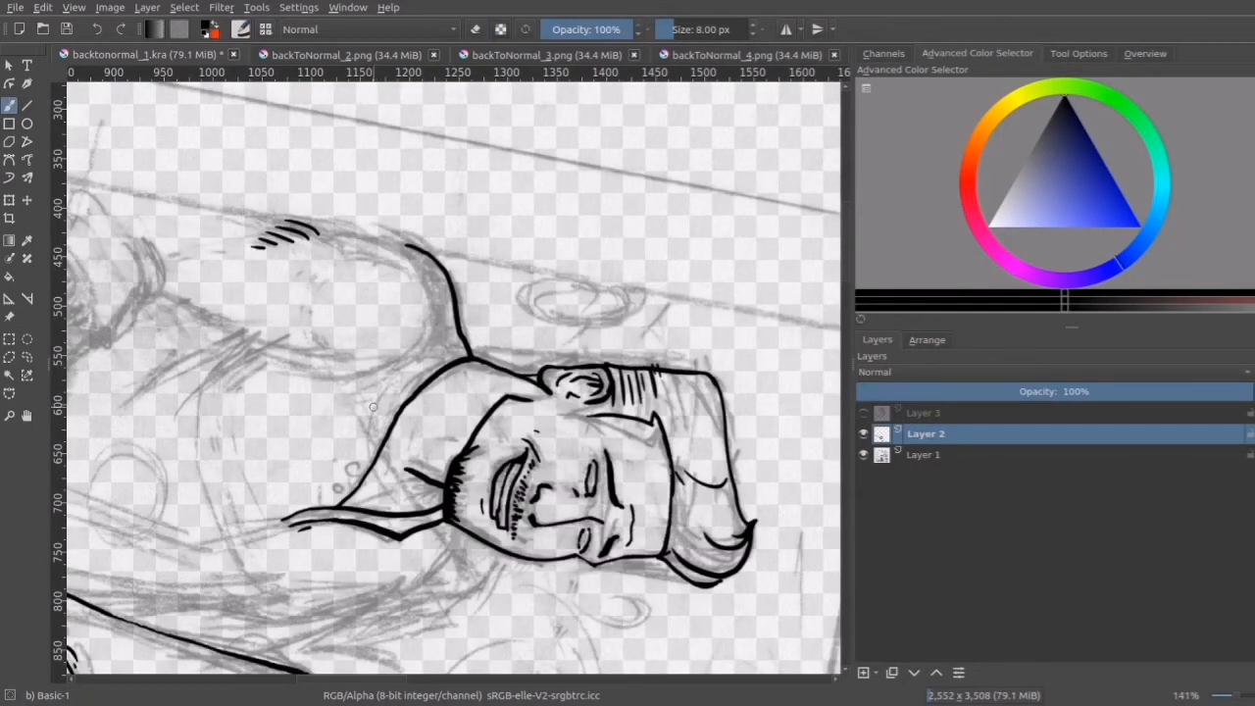
- Ink two small round buttons on the shirt beside the lower end of the neckline
left_click_drag(366, 396, 414, 415)
left_click_drag(393, 481, 383, 351)
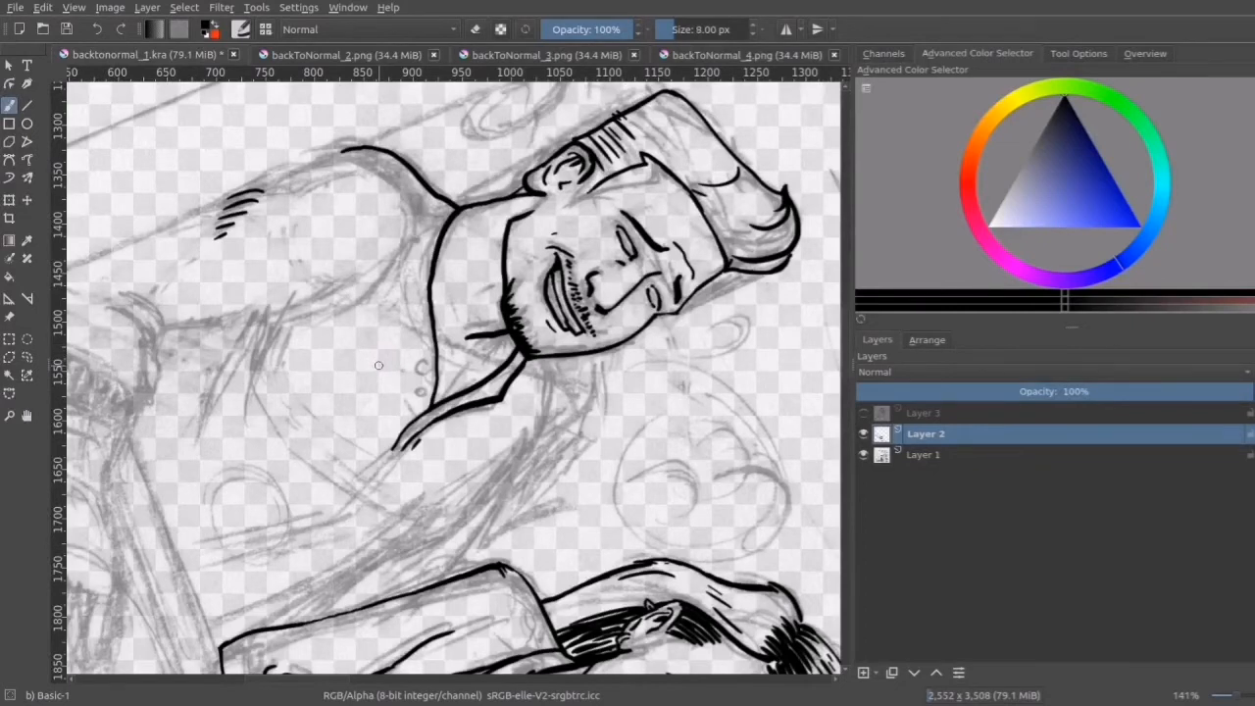
key("plus")
key("plus")
key("plus")
key("plus")
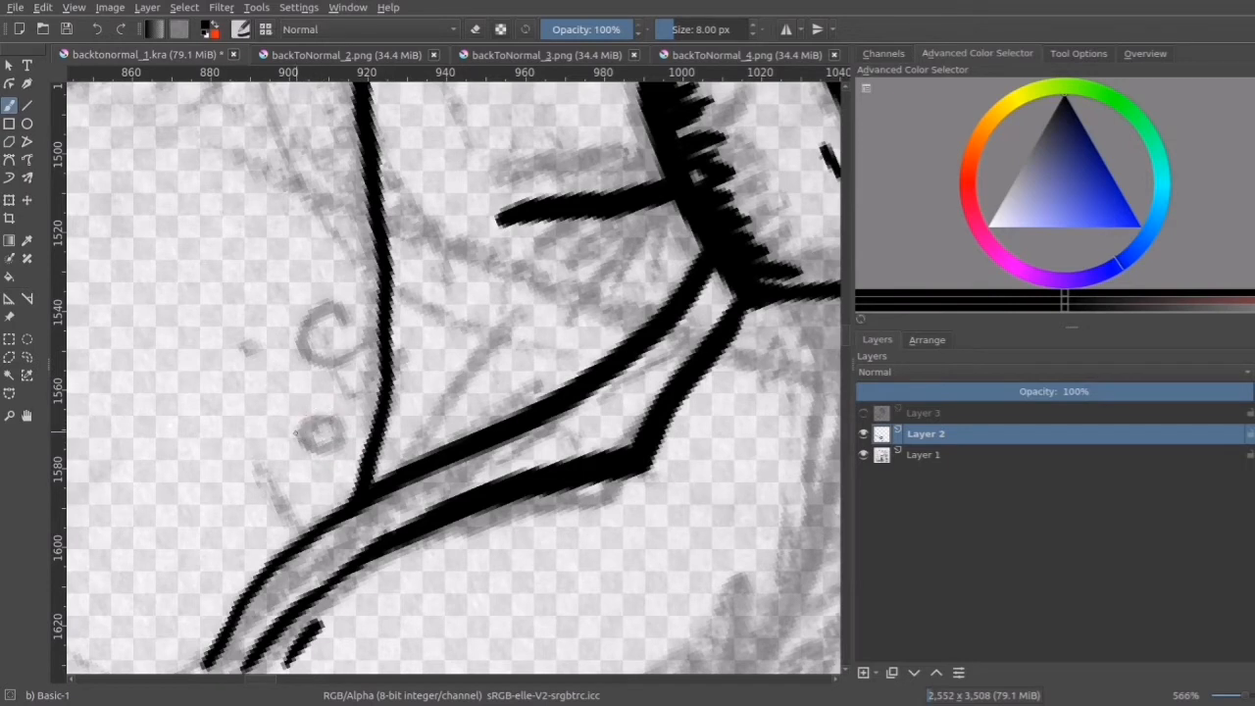
mouse_move(293, 435)
left_mouse_down()
mouse_move(336, 439)
mouse_move(329, 406)
mouse_move(304, 409)
mouse_move(295, 430)
mouse_move(300, 406)
mouse_move(332, 406)
mouse_move(336, 435)
left_mouse_up()
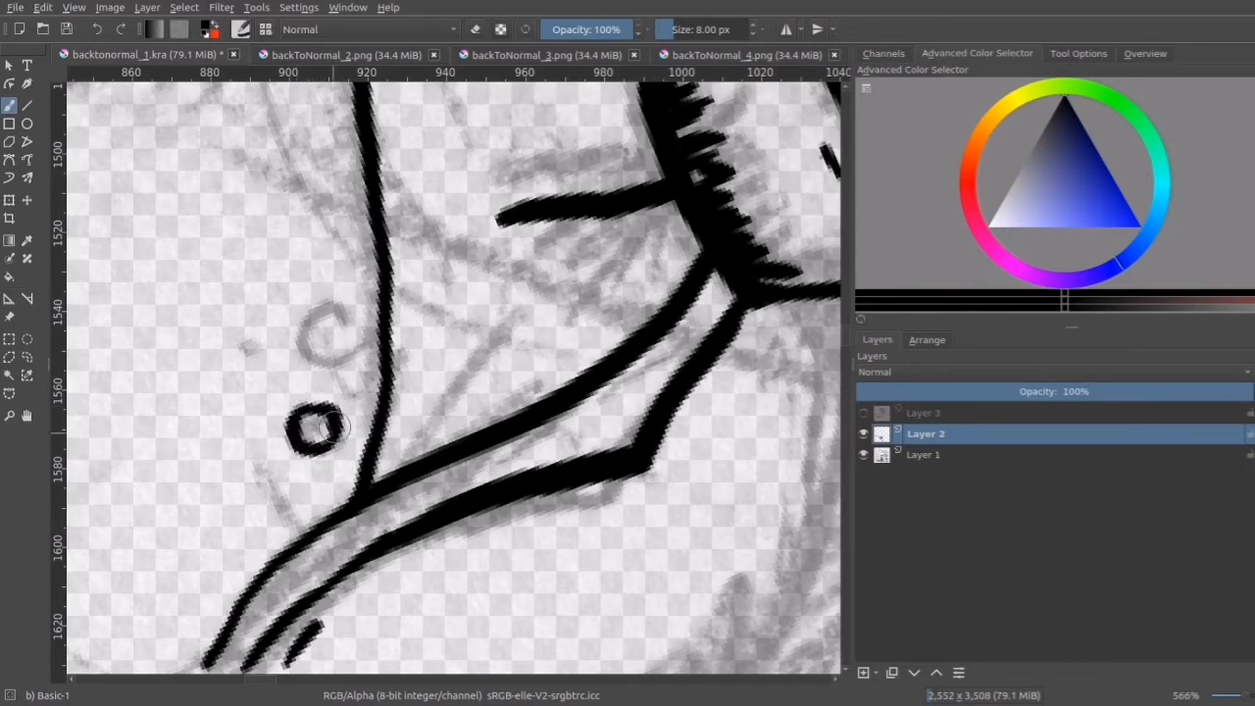
mouse_move(333, 294)
left_mouse_down()
mouse_move(313, 330)
mouse_move(343, 336)
mouse_move(358, 321)
mouse_move(355, 296)
mouse_move(320, 292)
mouse_move(305, 320)
mouse_move(333, 343)
left_mouse_up()
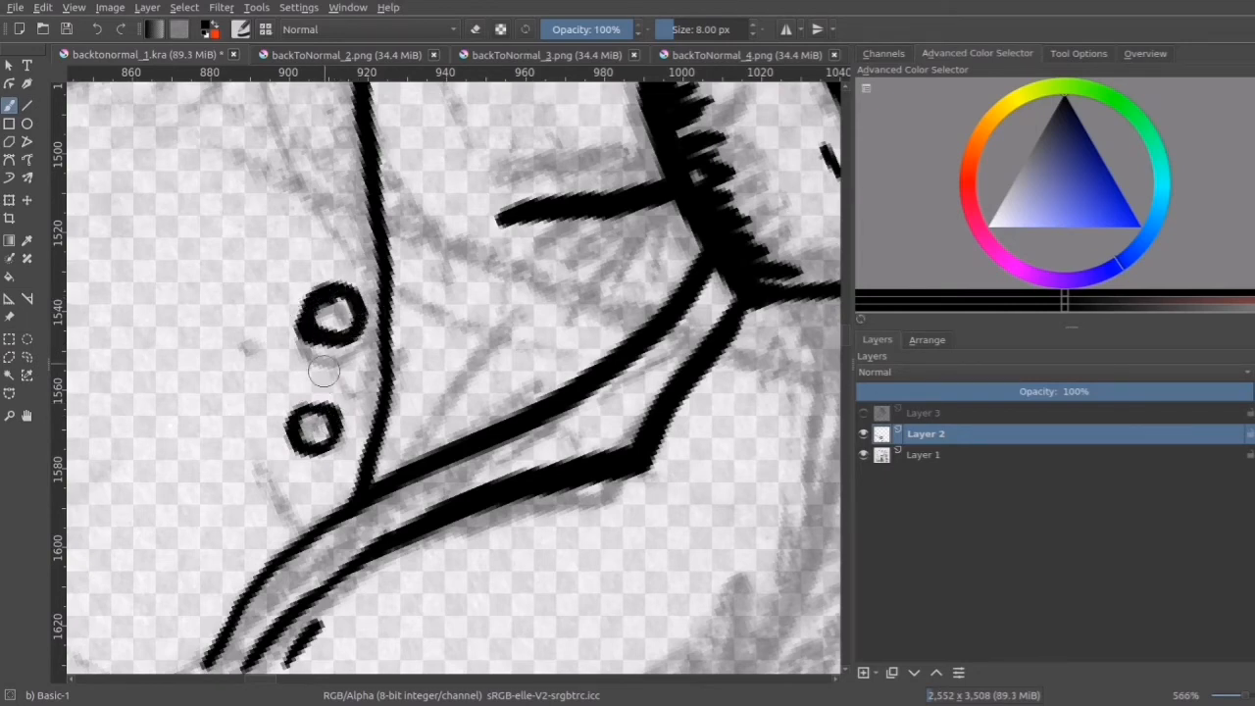
- Undo the trial contour strokes on the near upper arm and erase its hatching with a 15 px eraser
key("minus")
key("minus")
key("minus")
key("5")
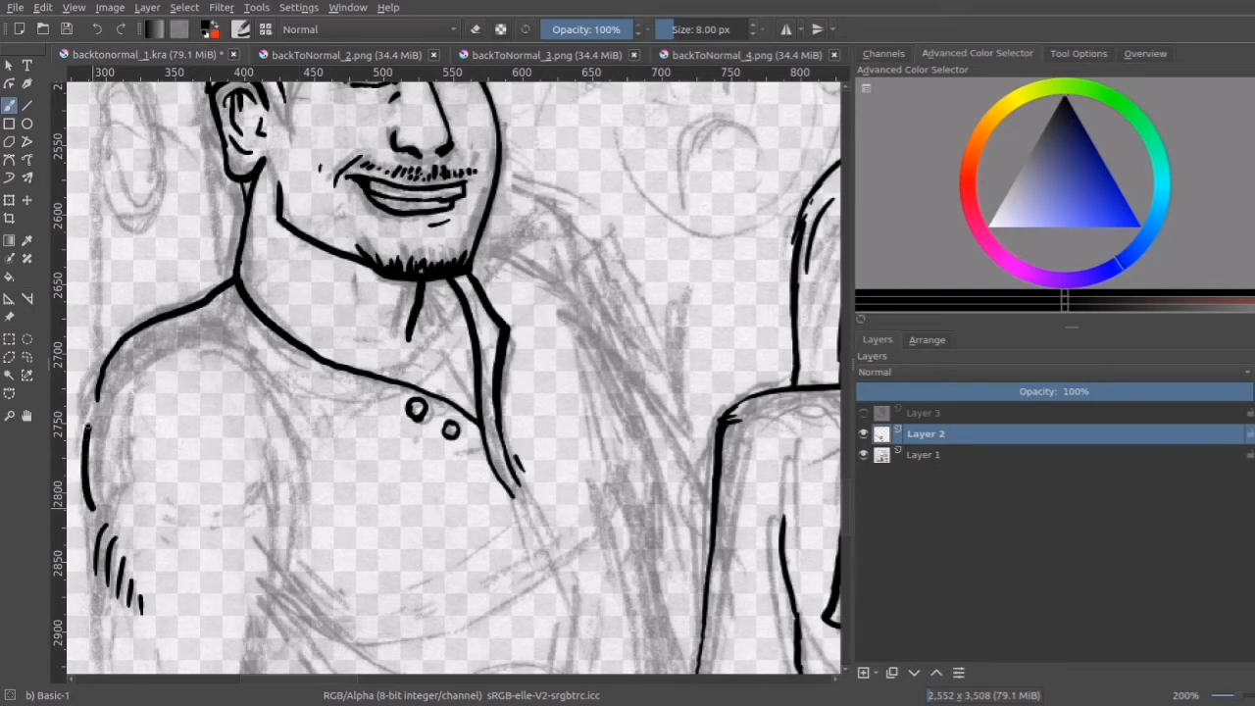
left_click_drag(108, 365, 127, 345)
key("ctrl+z")
left_click(86, 449, "ctrl")
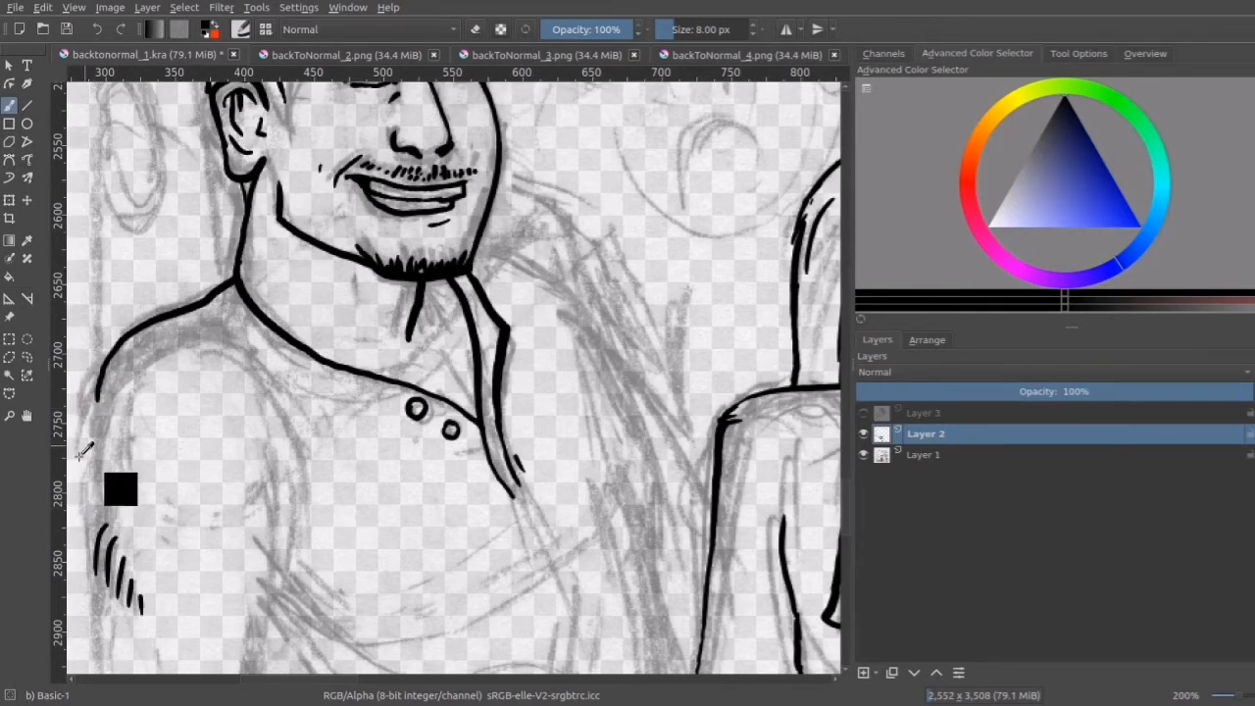
key("e")
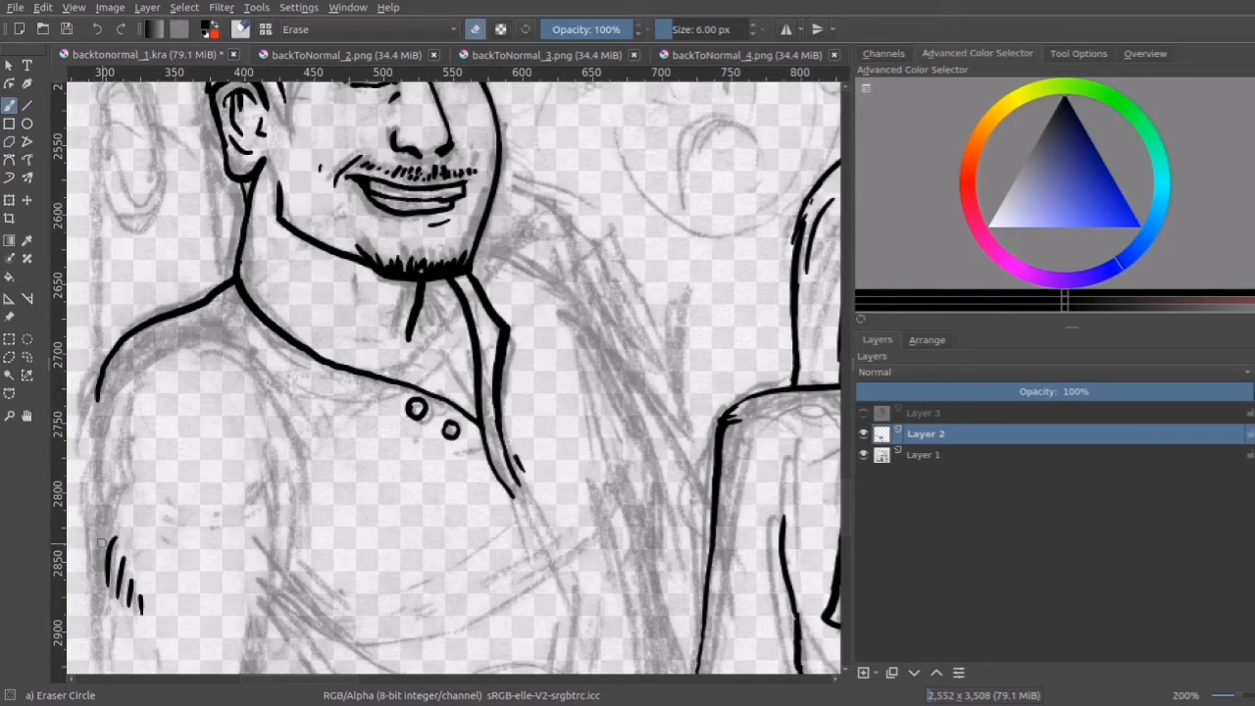
key("bracketright")
mouse_move(102, 534)
left_mouse_down()
mouse_move(107, 596)
mouse_move(138, 564)
left_mouse_up()
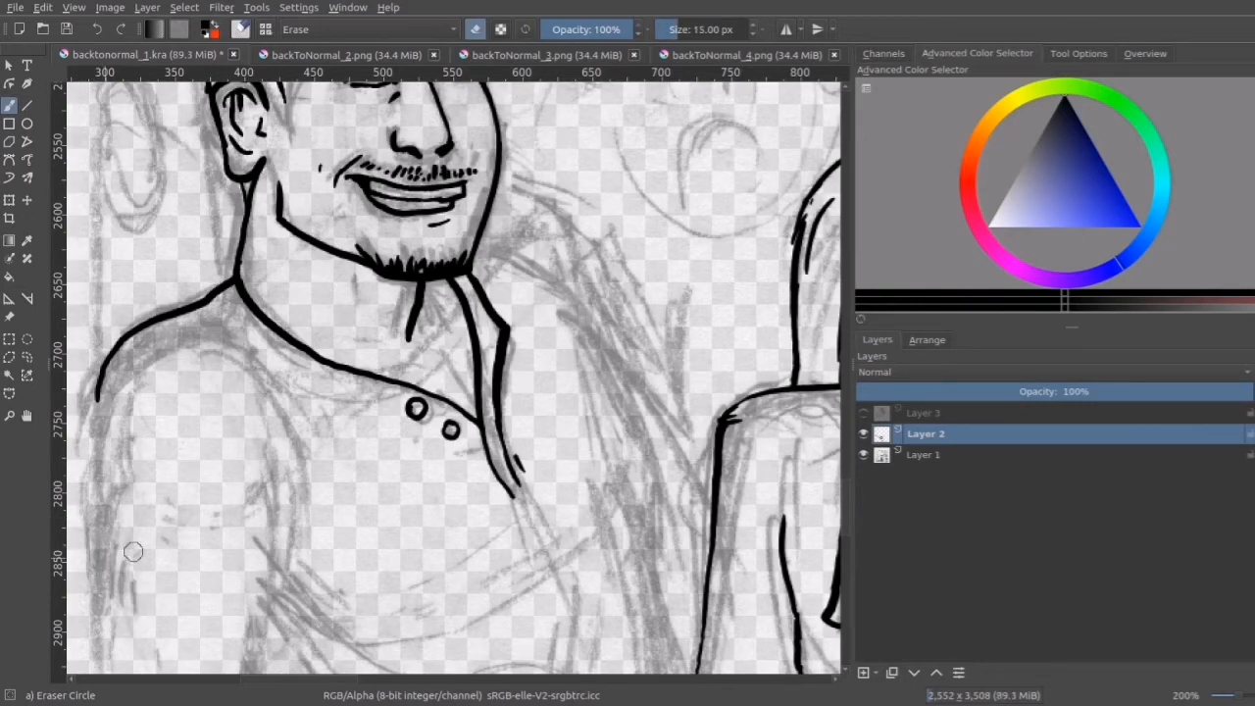
key("e")
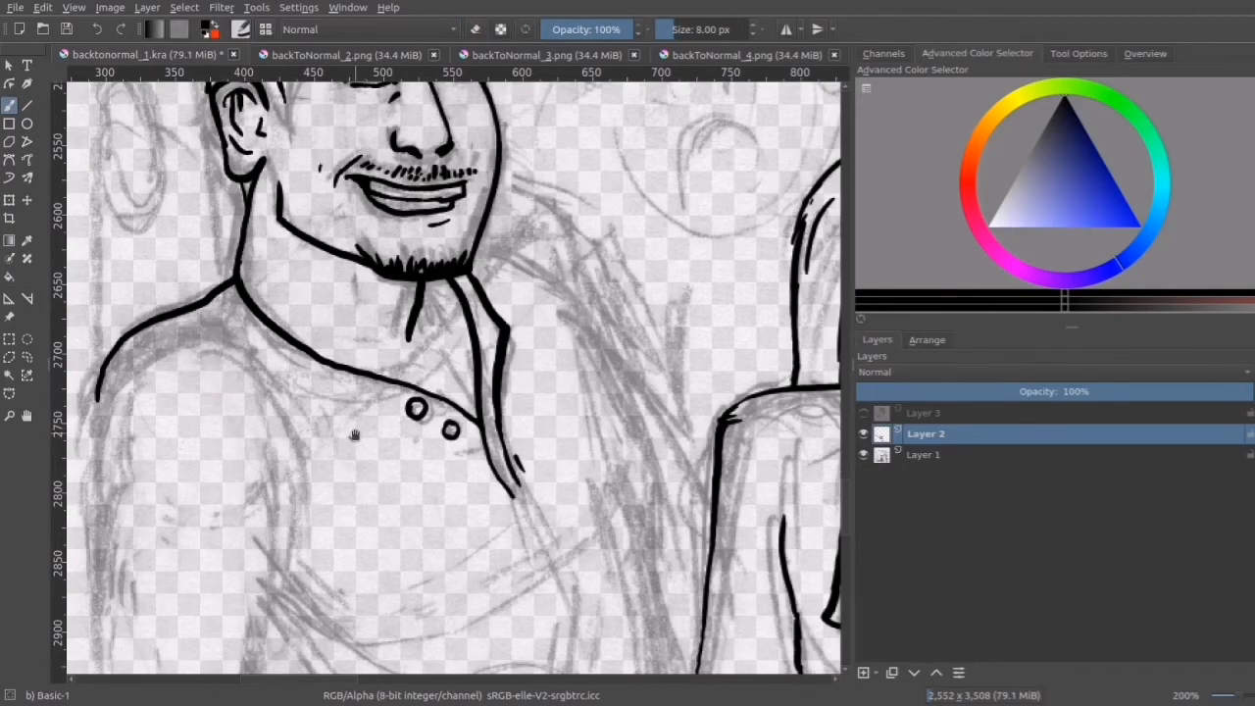
- Ink the near arm's inner contour from the sleeve cuff up towards the armpit, with a short fold line alongside it
mouse_move(355, 436)
left_mouse_down()
mouse_move(275, 291)
mouse_move(273, 234)
mouse_move(307, 191)
mouse_move(297, 215)
left_mouse_up()
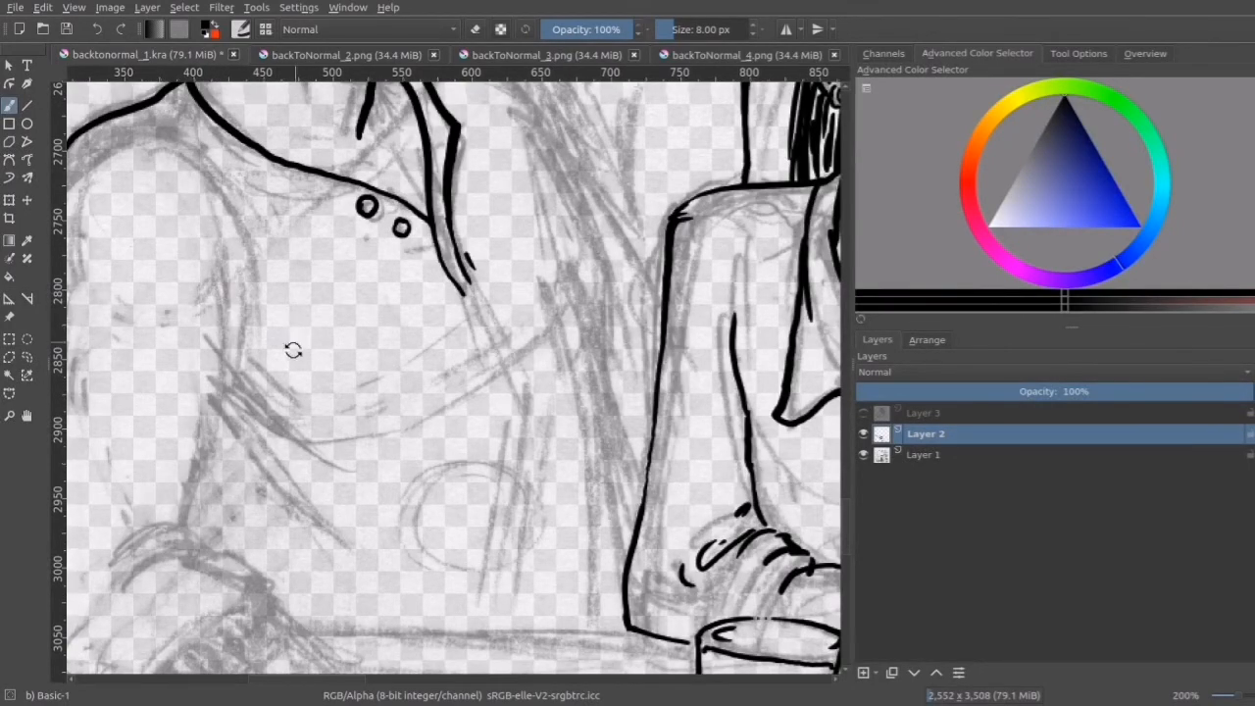
left_click_drag(291, 350, 406, 322)
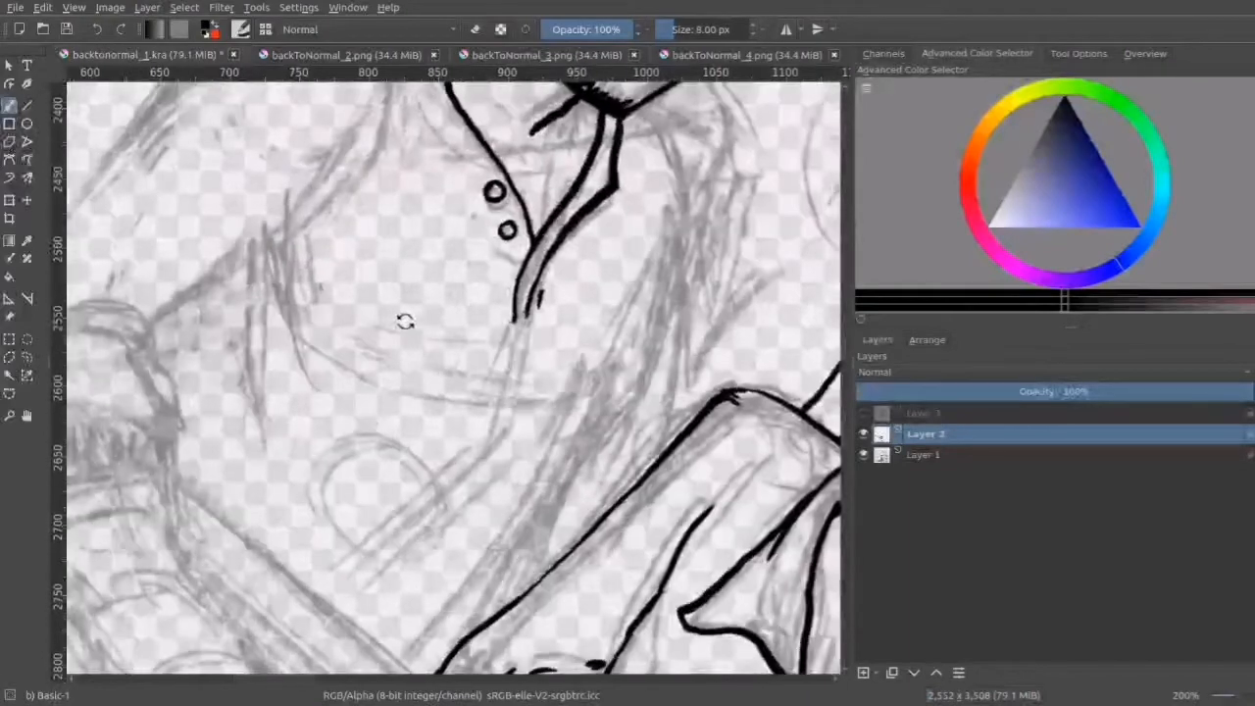
left_click_drag(364, 271, 372, 343)
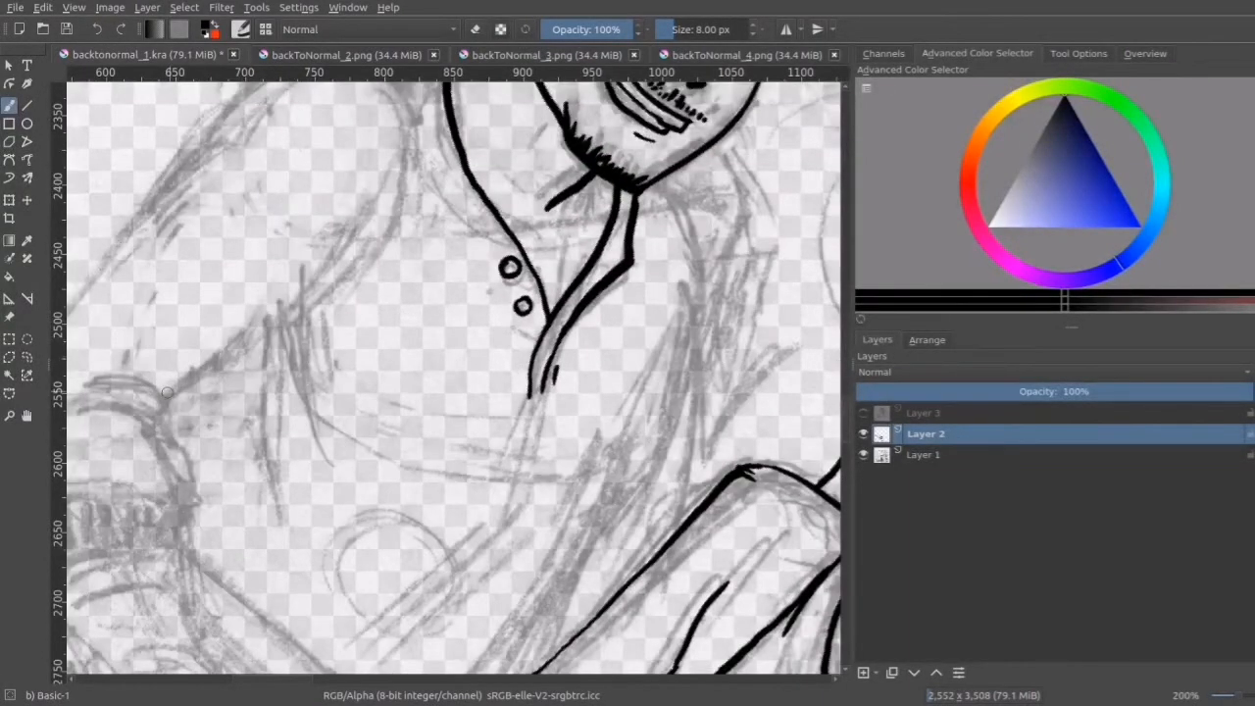
mouse_move(165, 397)
left_mouse_down()
mouse_move(310, 304)
mouse_move(387, 217)
left_mouse_up()
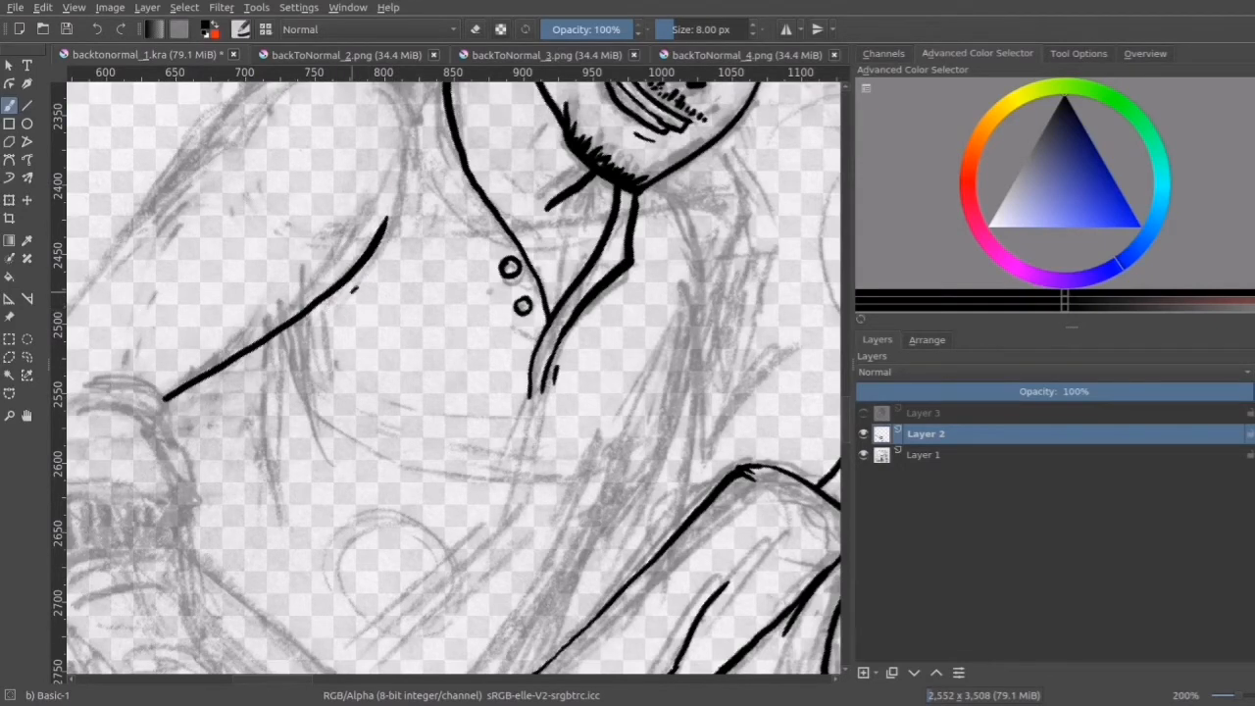
left_click_drag(331, 306, 381, 265)
- Ink two tapered fold strokes on the shirt, branching from the near arm's inner contour below the armpit
mouse_move(296, 364)
left_mouse_down()
mouse_move(323, 295)
mouse_move(364, 268)
left_mouse_up()
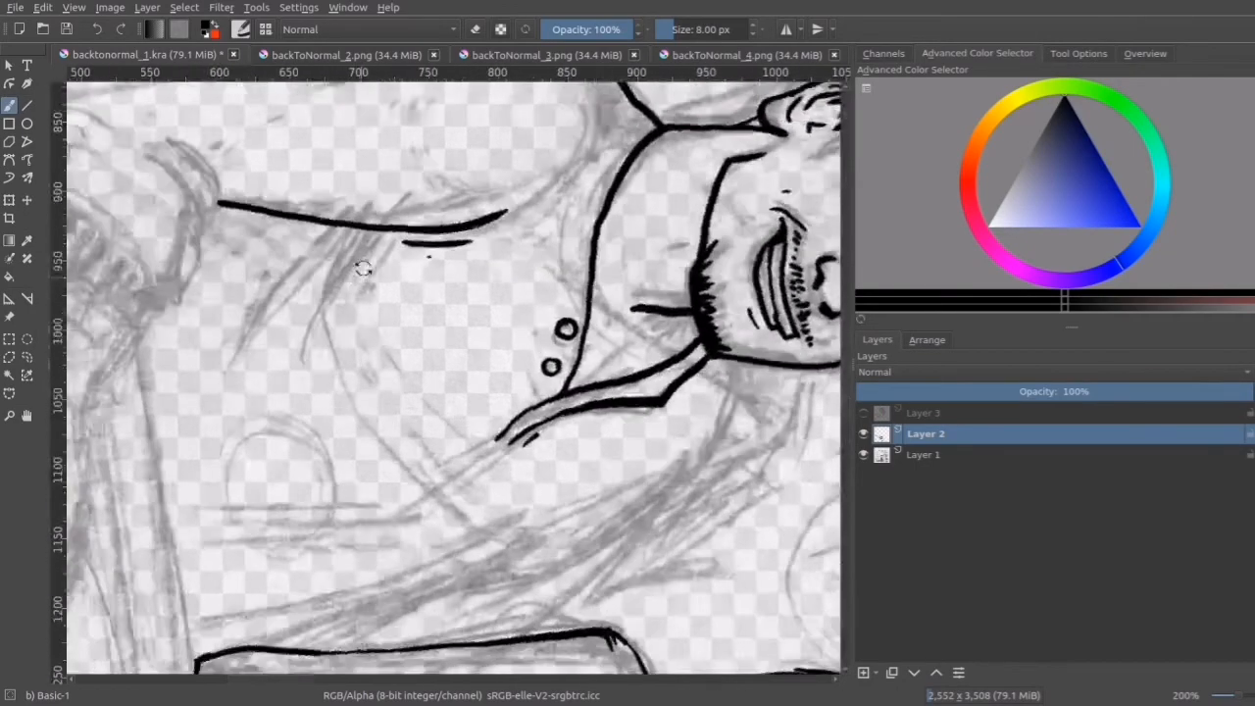
left_click_drag(394, 228, 302, 324)
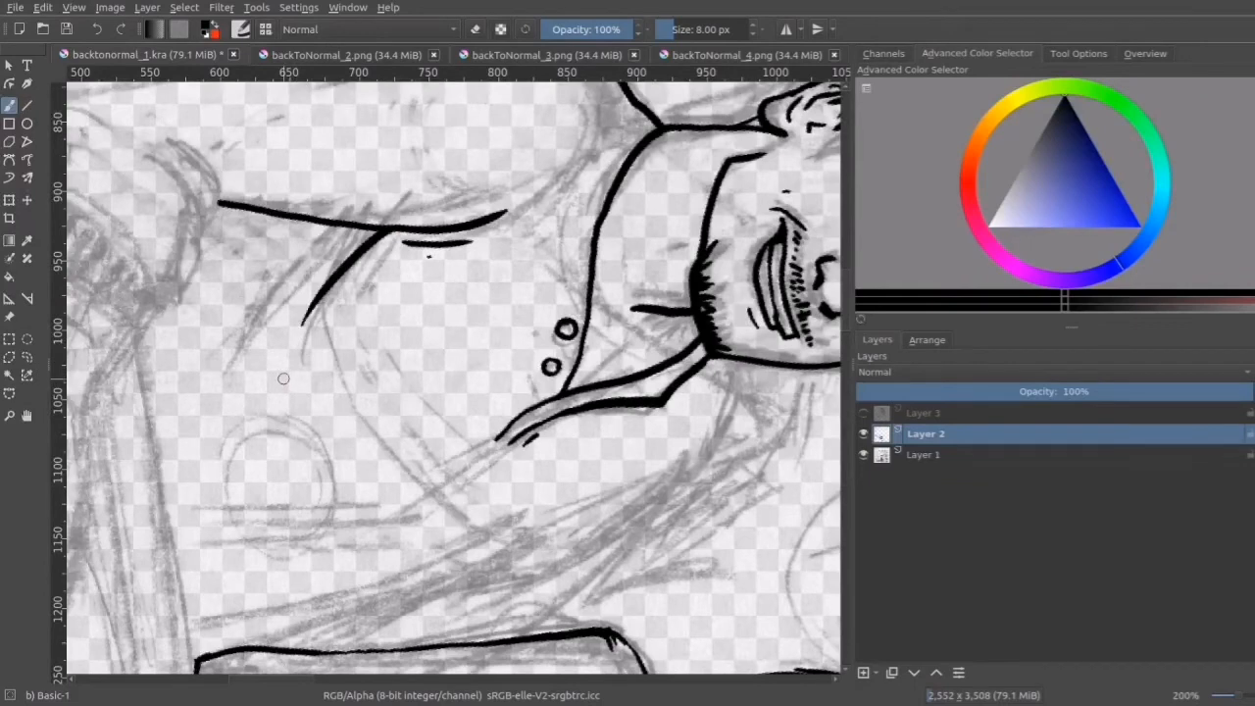
left_click_drag(381, 224, 323, 259)
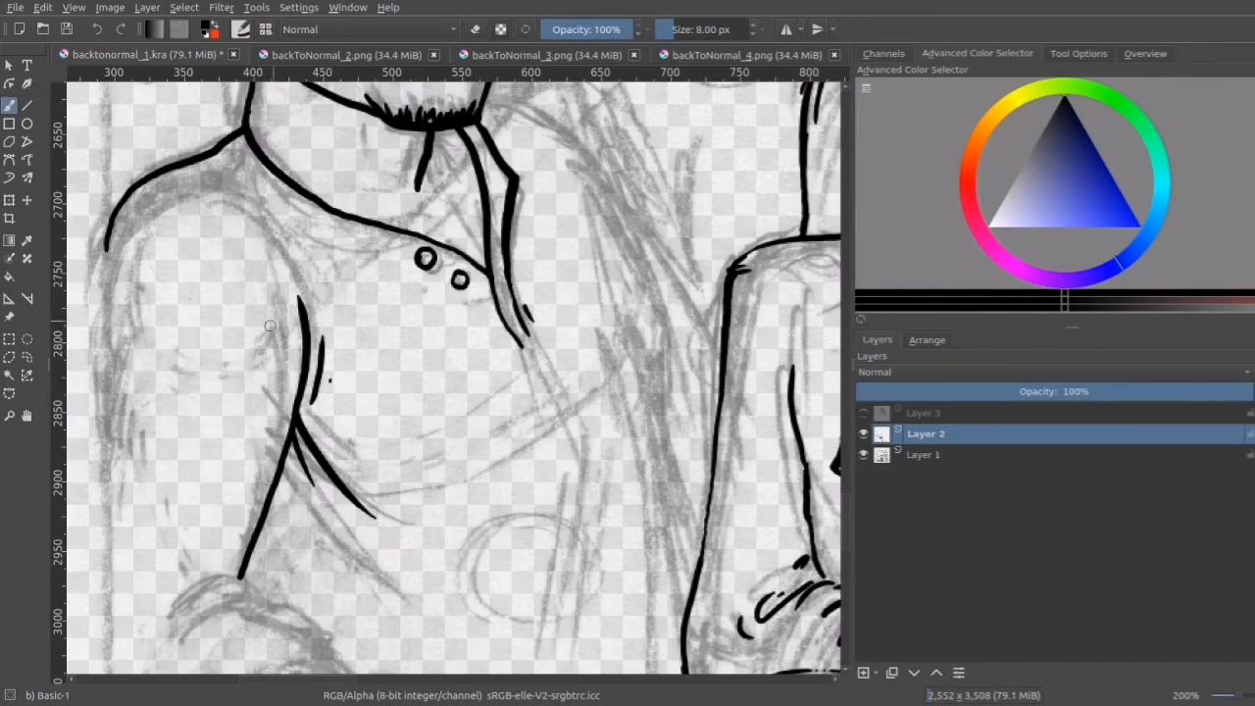
- Ink the upper arc of the near sleeve's rolled cuff at the lower end of the arm's inner contour
left_click_drag(201, 432, 285, 232)
scroll(262, 302, "up", 3)
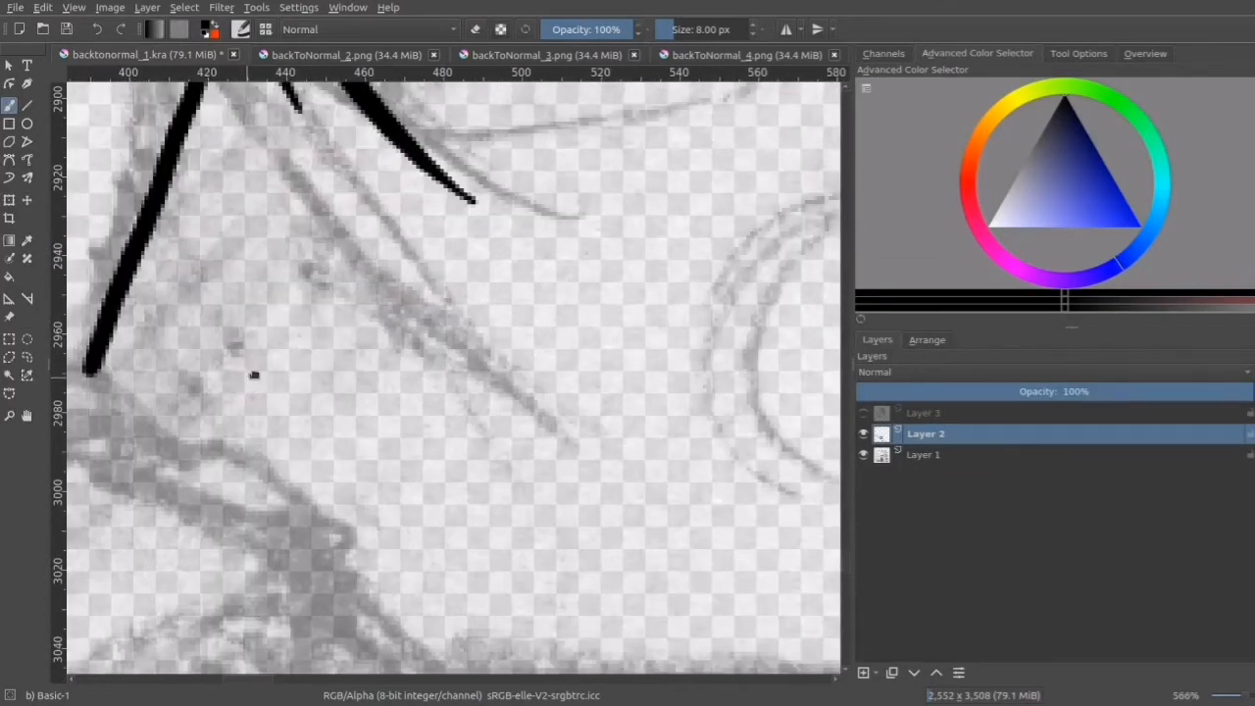
left_click_drag(252, 369, 504, 283)
mouse_move(428, 308)
left_mouse_down()
mouse_move(344, 337)
mouse_move(337, 355)
left_mouse_up()
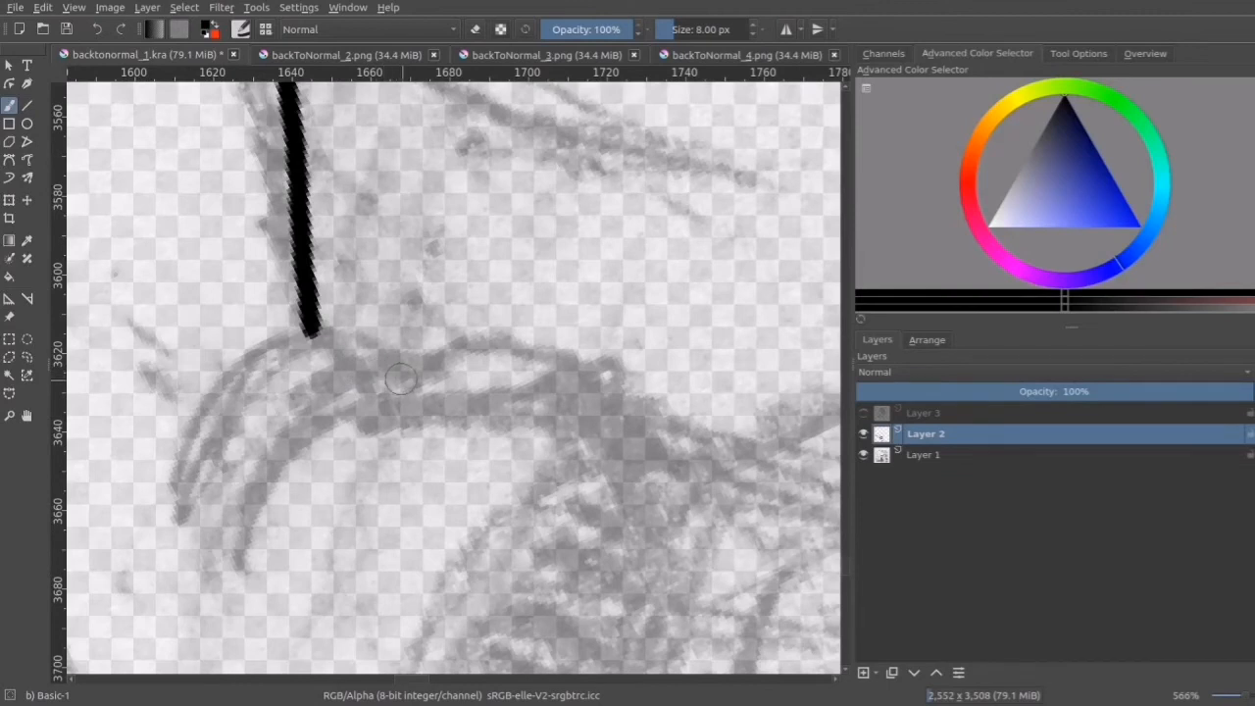
mouse_move(402, 377)
left_mouse_down()
mouse_move(363, 349)
mouse_move(289, 338)
mouse_move(179, 454)
left_mouse_up()
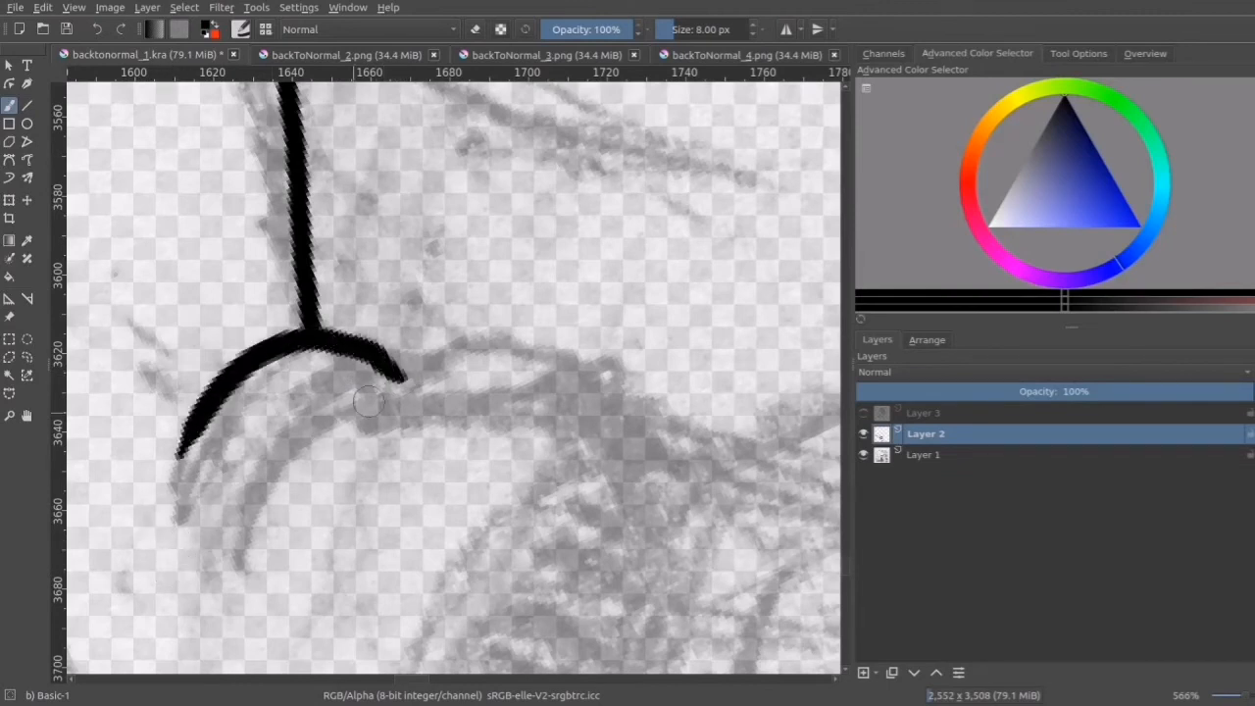
- Ink the rolled cuff's lower arc, close it to a point with the upper arc, and add a small hooked fold mark beside the cuff
left_click_drag(414, 375, 253, 549)
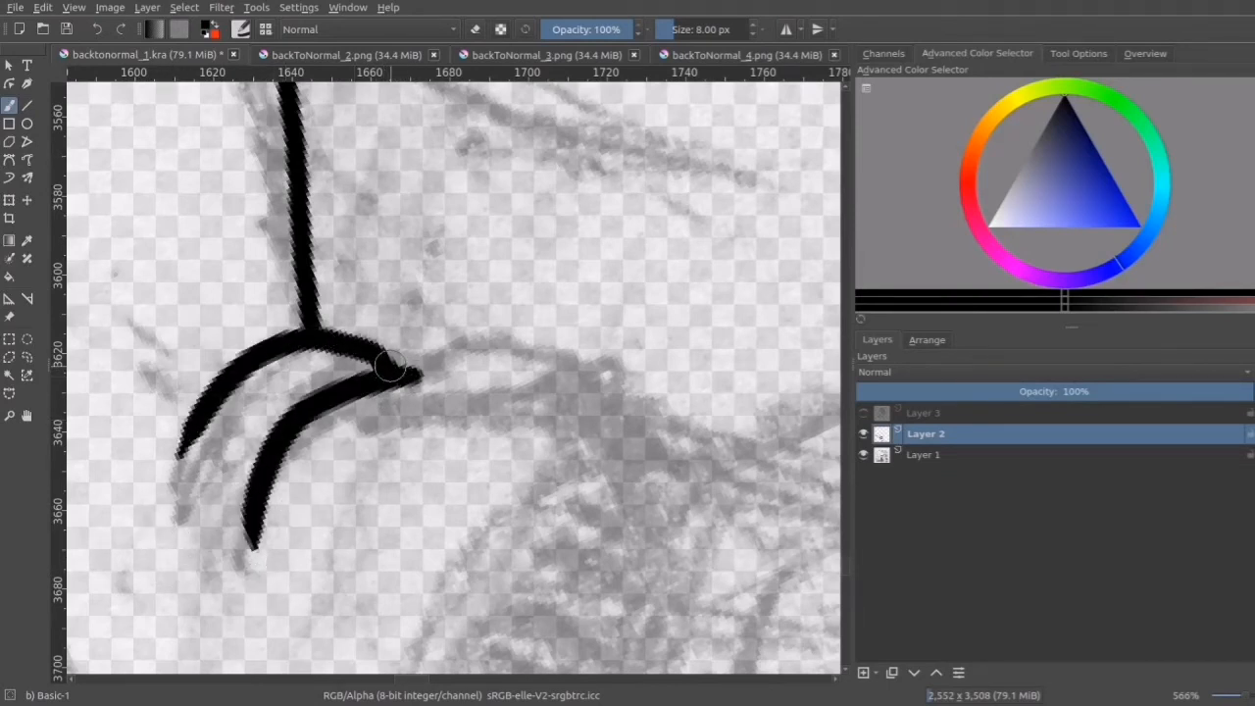
left_click_drag(381, 357, 393, 376)
left_click_drag(126, 524, 122, 457)
left_click_drag(125, 526, 141, 506)
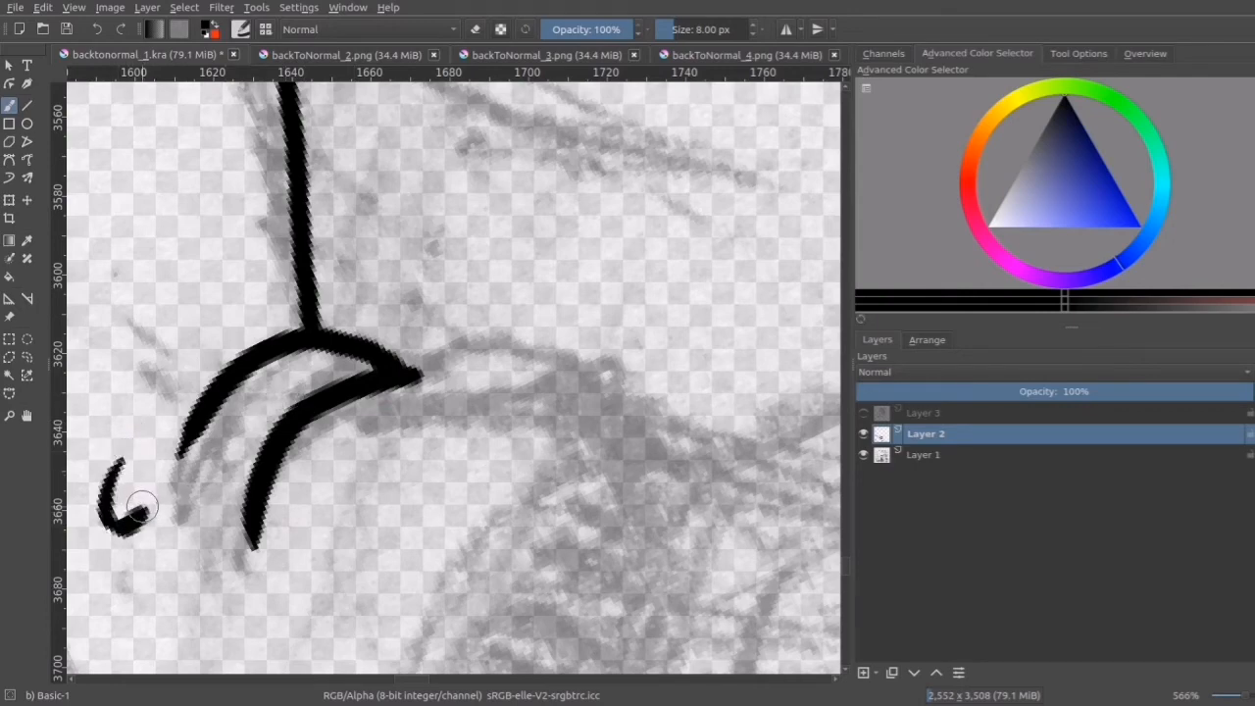
- Ink a short line beside the armpit contour and two roughly parallel lines along the far side of the man's shirt, beyond the pocket
key("minus")
key("minus")
key("minus")
key("minus")
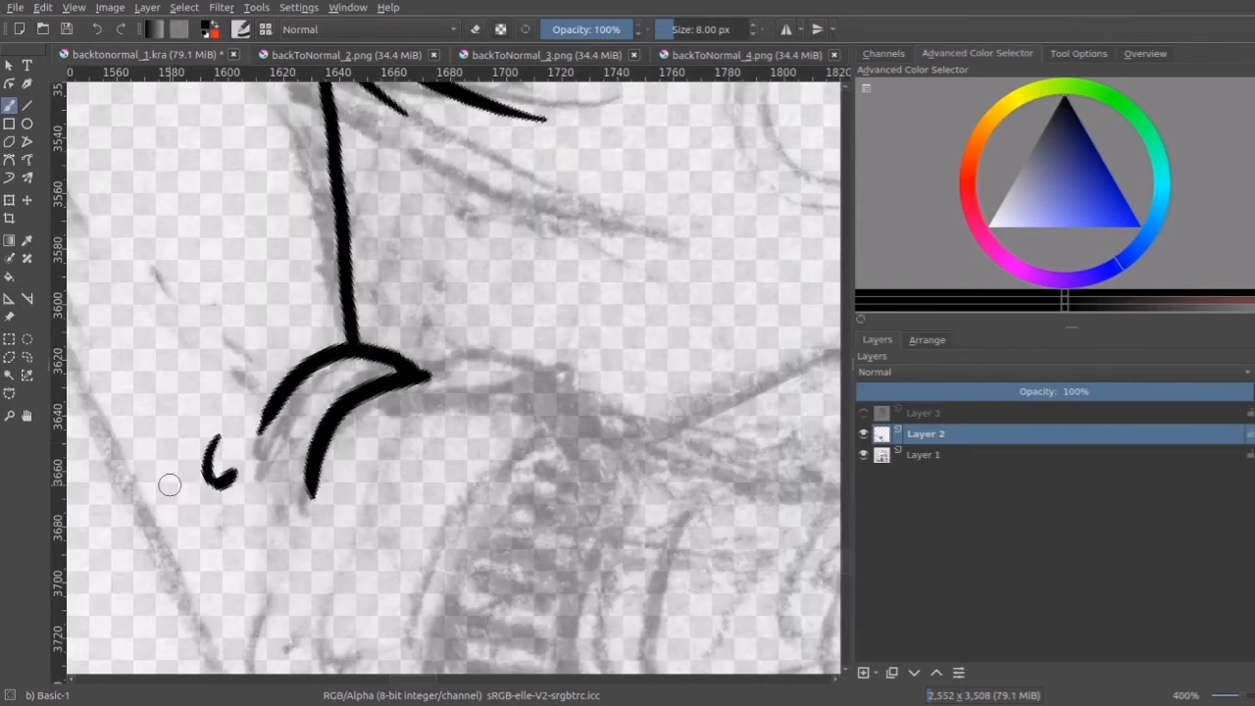
key("minus")
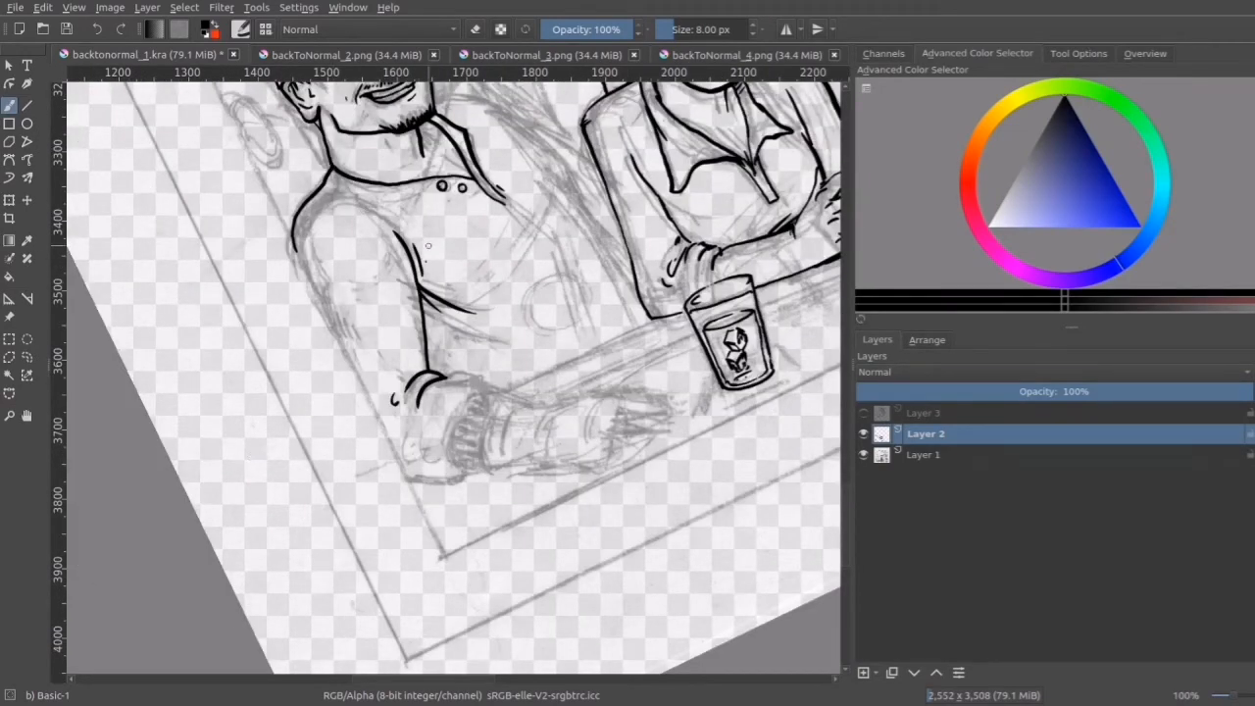
left_click_drag(434, 252, 529, 215)
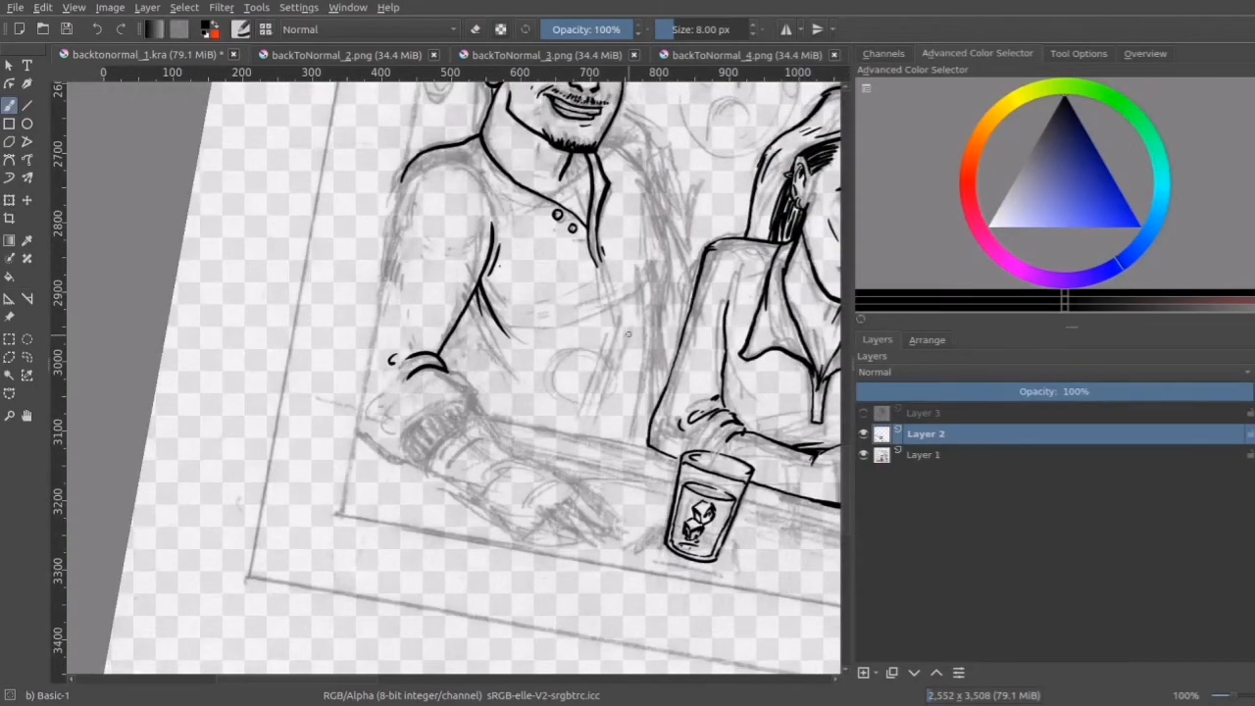
left_click_drag(619, 332, 479, 415)
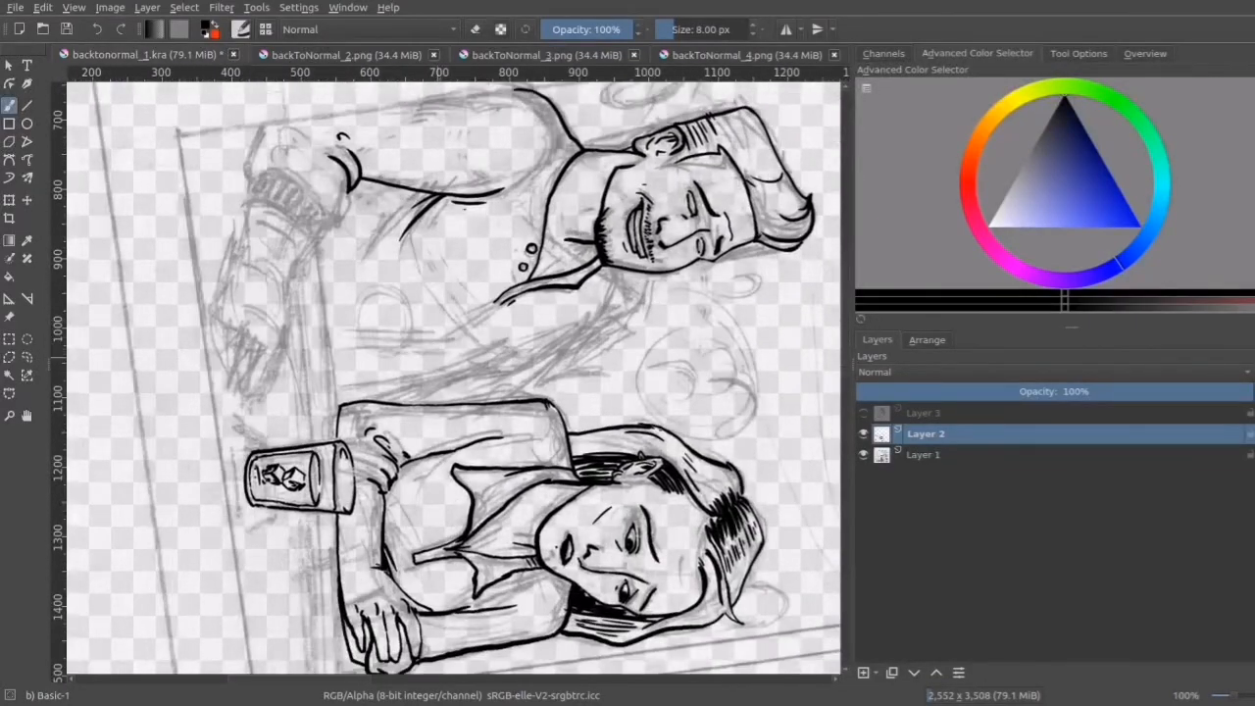
mouse_move(454, 342)
left_mouse_down()
mouse_move(465, 339)
mouse_move(416, 378)
mouse_move(438, 348)
left_mouse_up()
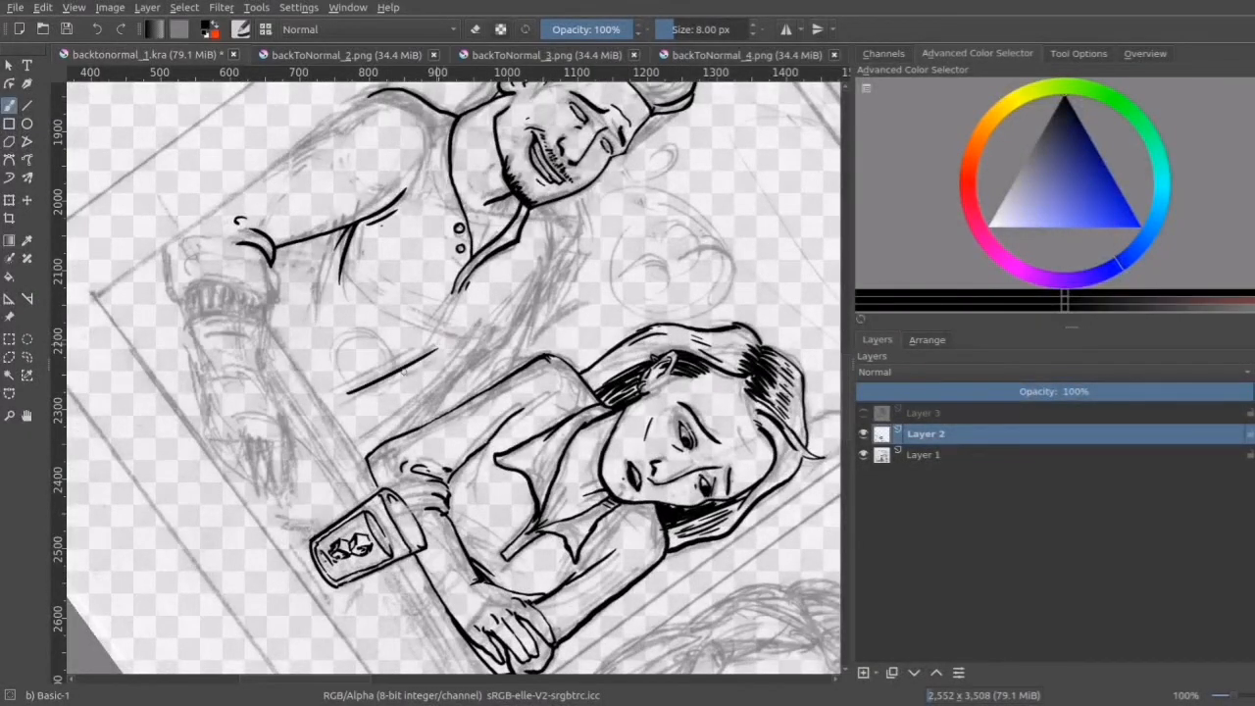
left_click_drag(370, 392, 416, 373)
- Ink a short stroke from the near cuff's pointed corner, undo the trial strokes and retry the shirt fold between cuff and armpit
mouse_move(300, 219)
left_mouse_down()
mouse_move(333, 189)
mouse_move(300, 237)
left_mouse_up()
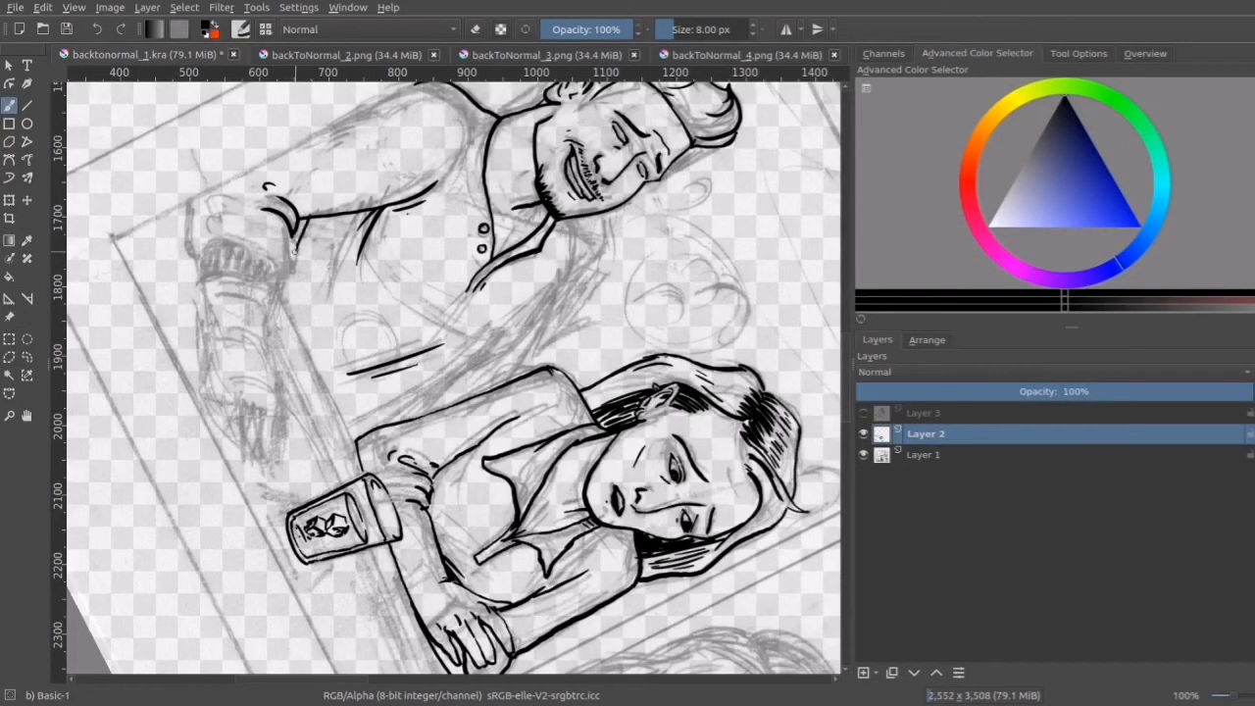
mouse_move(280, 295)
left_mouse_down()
mouse_move(298, 227)
mouse_move(374, 208)
left_mouse_up()
key("ctrl+z")
key("ctrl+z")
left_click_drag(300, 257, 374, 206)
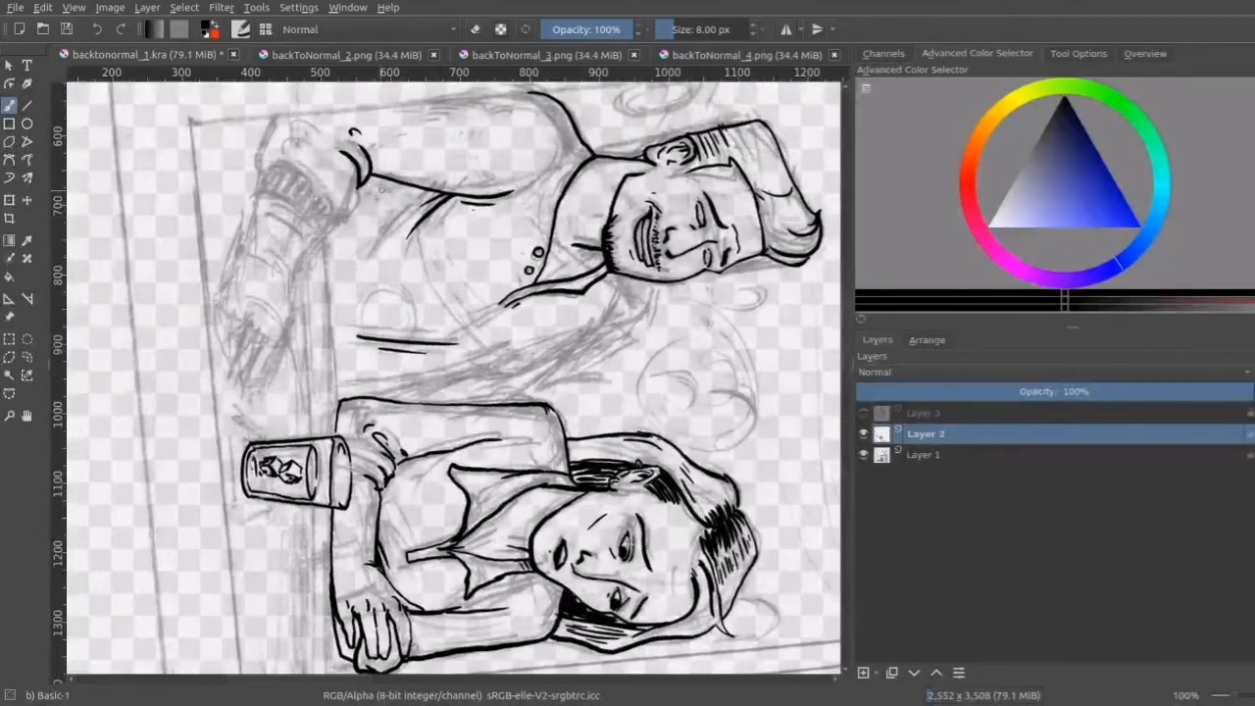